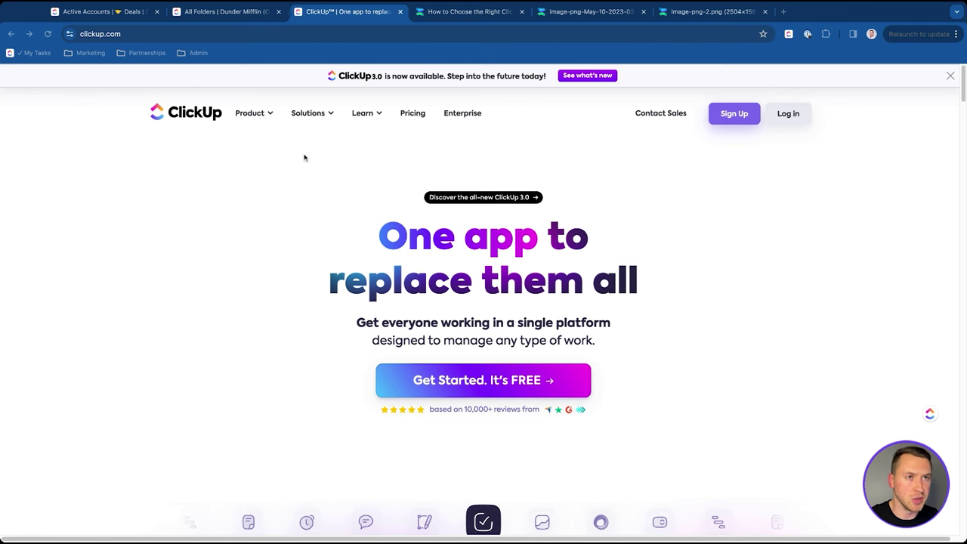
Step: Open the ClickUp pricing page and examine the features of the Free Forever, Unlimited, Business and Enterprise plans
{"action": "left_click", "coordinate": [482, 431]}
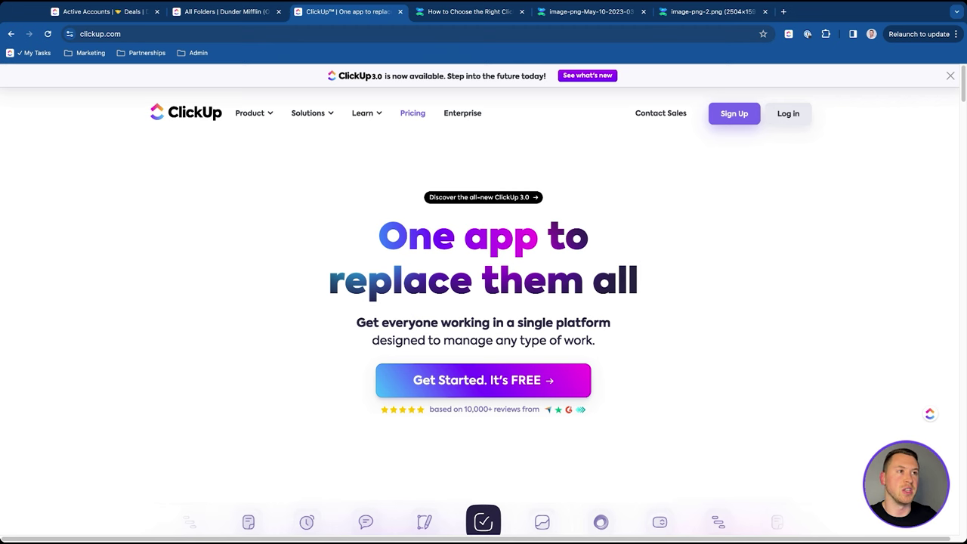
{"action": "left_click", "coordinate": [413, 113]}
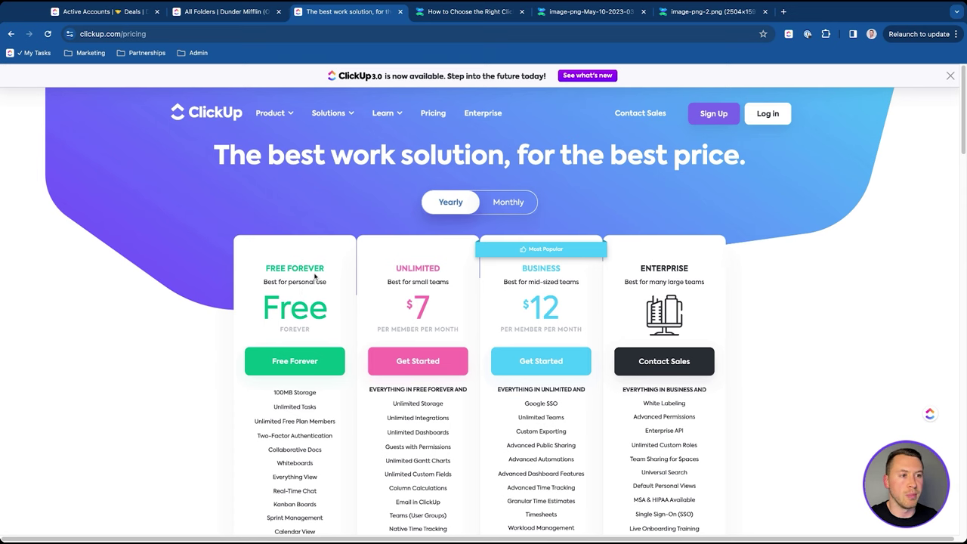
{"action": "scroll", "coordinate": [313, 274], "scroll_direction": "down", "scroll_amount": 1}
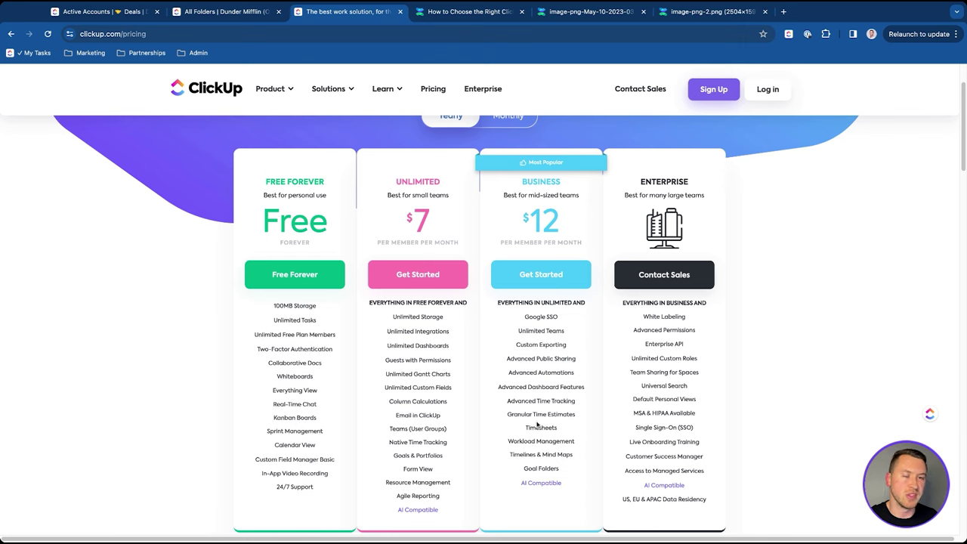
Step: View the ZenPilot article "How to Choose the Right ClickUp Pricing Plan" from its heading
{"action": "left_click", "coordinate": [454, 12]}
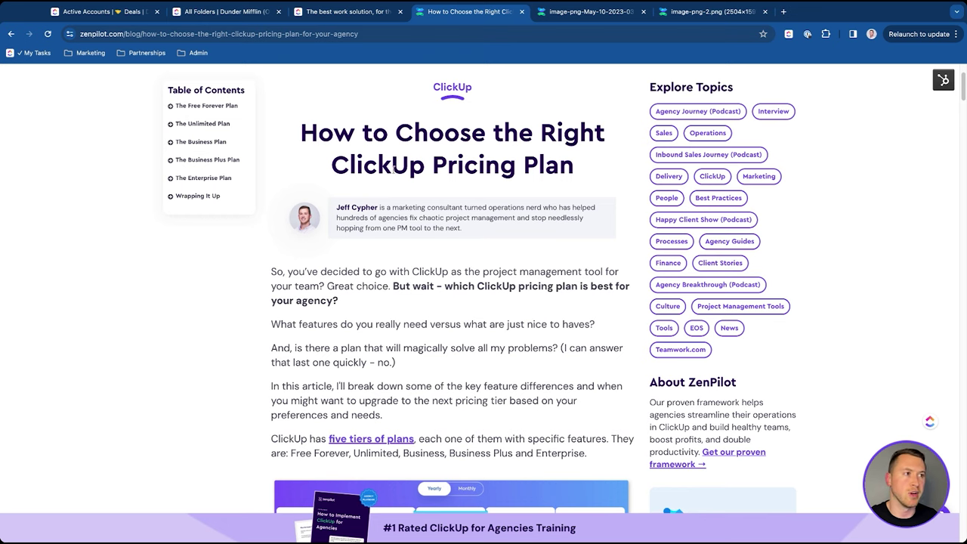
{"action": "scroll", "coordinate": [431, 190], "scroll_direction": "up", "scroll_amount": 1}
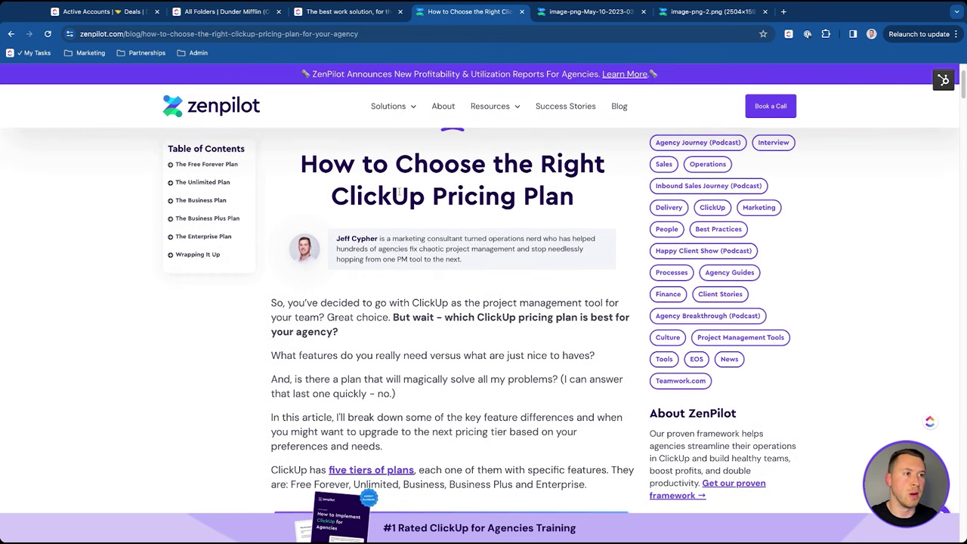
{"action": "scroll", "coordinate": [397, 188], "scroll_direction": "up", "scroll_amount": 1}
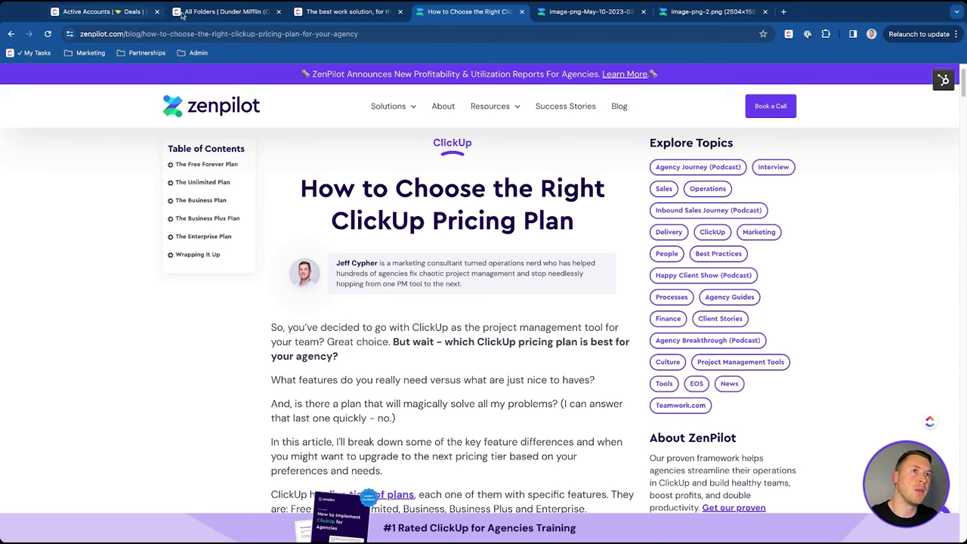
Step: Bring up the free sign-up form from the ClickUp pricing page, and collapse Space in the Dunder Mifflin workspace
{"action": "left_click", "coordinate": [332, 12]}
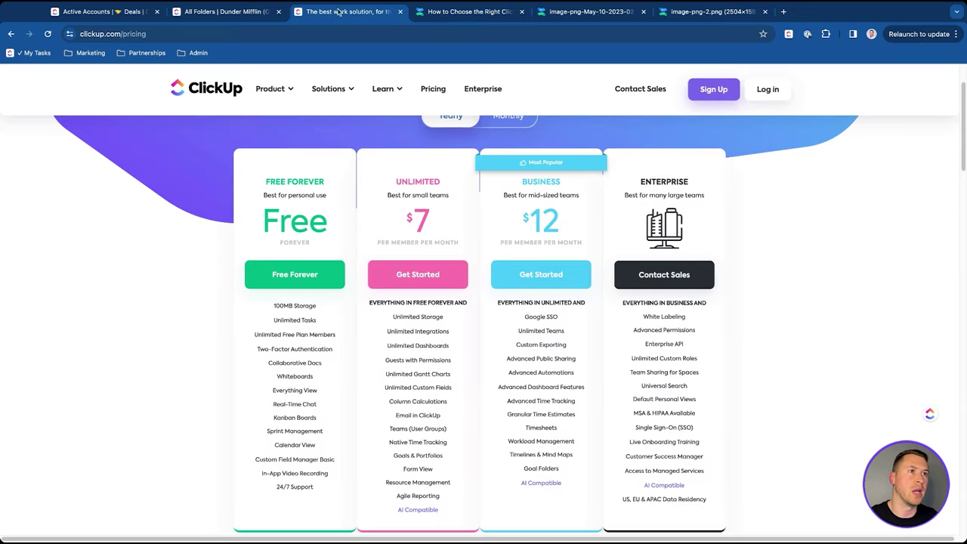
{"action": "left_click", "coordinate": [713, 89]}
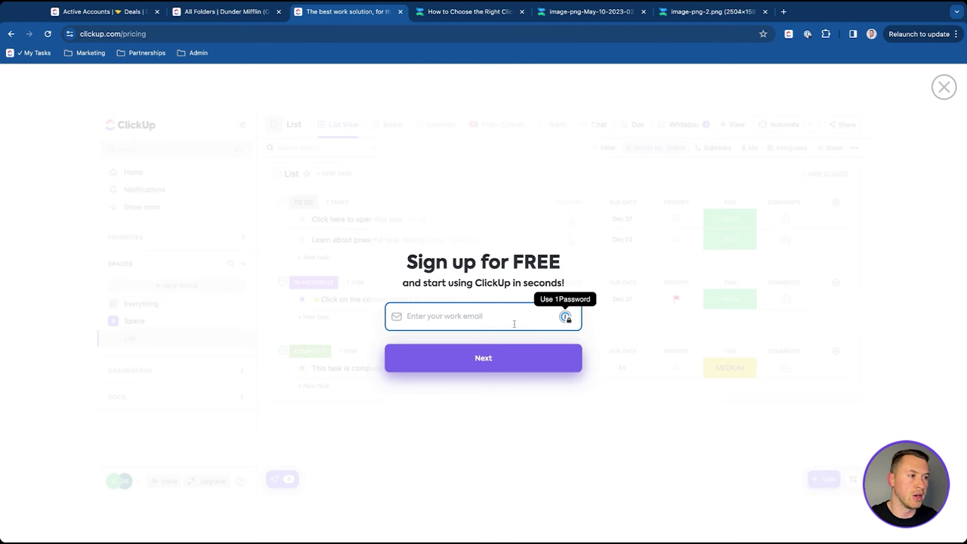
{"action": "left_click", "coordinate": [220, 13]}
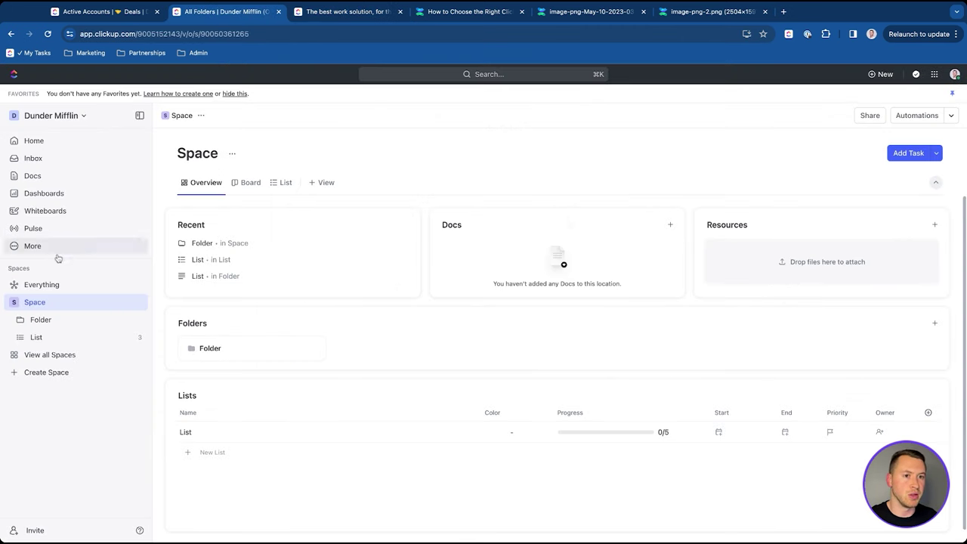
{"action": "left_click", "coordinate": [14, 303]}
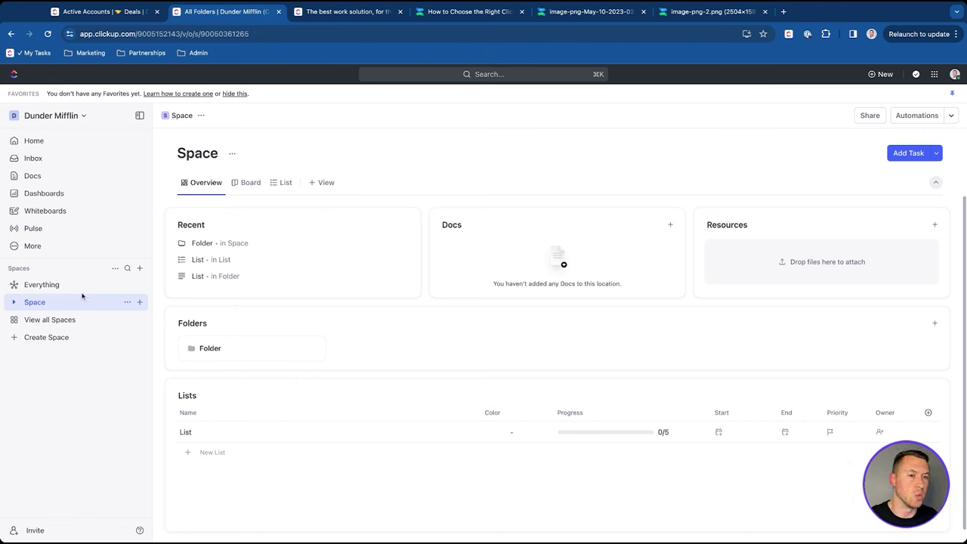
Step: Open the personal account settings and review the profile, two-factor authentication, time and date formats, and preference toggles
{"action": "left_click", "coordinate": [954, 74]}
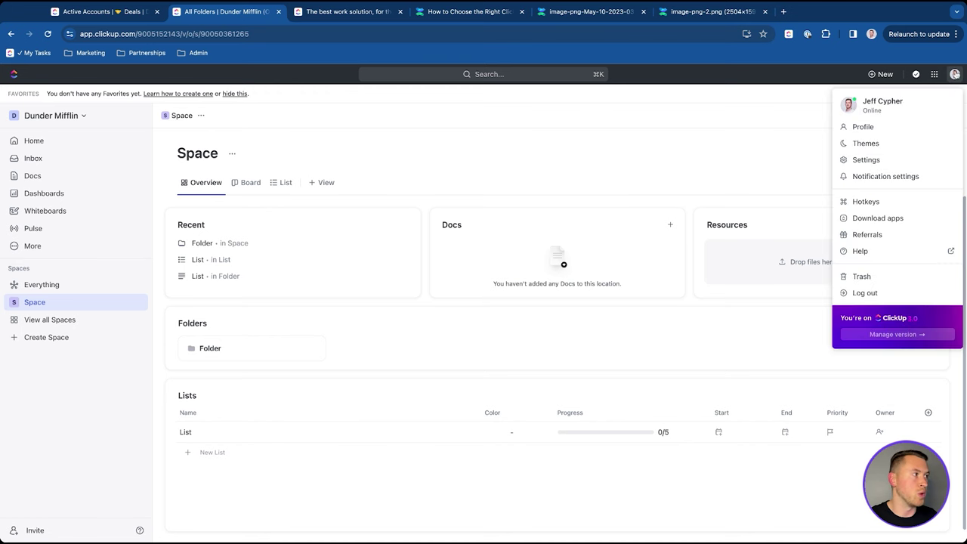
{"action": "left_click", "coordinate": [866, 159]}
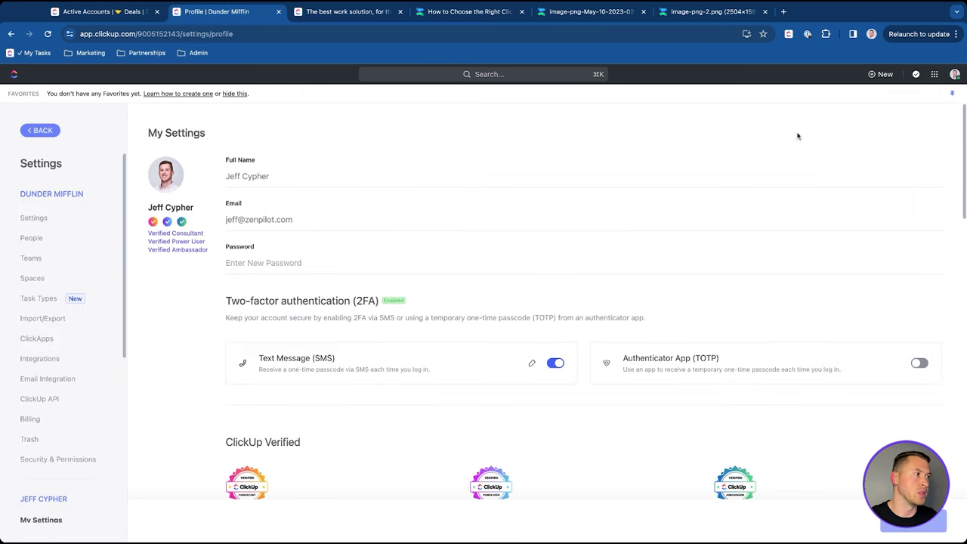
{"action": "scroll", "coordinate": [421, 179], "scroll_direction": "down", "scroll_amount": 5}
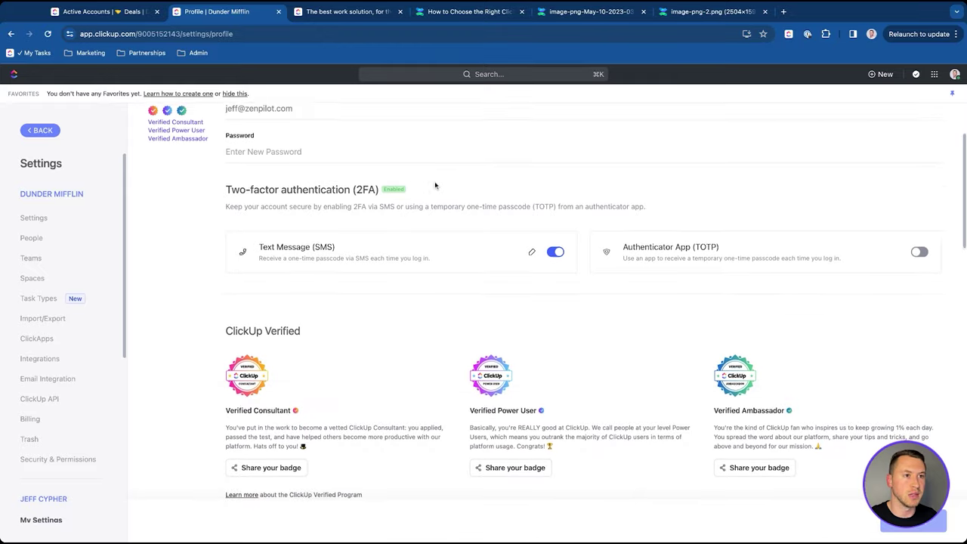
{"action": "scroll", "coordinate": [420, 180], "scroll_direction": "down", "scroll_amount": 5}
{"action": "scroll", "coordinate": [363, 268], "scroll_direction": "down", "scroll_amount": 5}
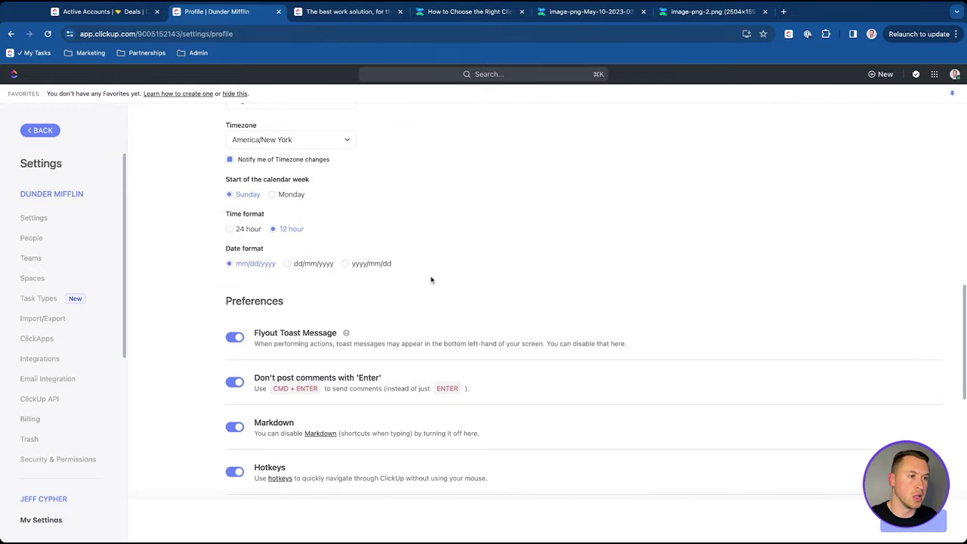
{"action": "scroll", "coordinate": [408, 242], "scroll_direction": "down", "scroll_amount": 2}
{"action": "scroll", "coordinate": [249, 231], "scroll_direction": "down", "scroll_amount": 4}
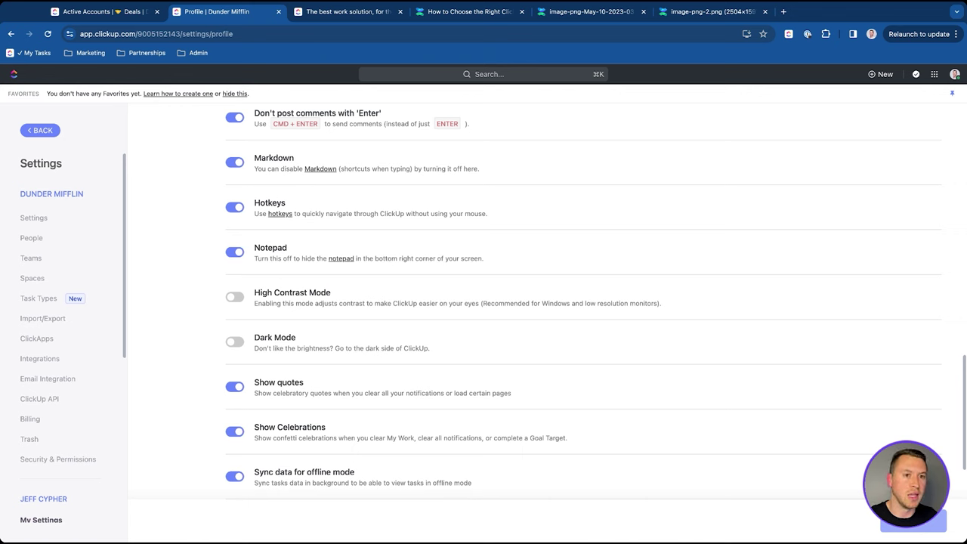
{"action": "scroll", "coordinate": [277, 390], "scroll_direction": "up", "scroll_amount": 1}
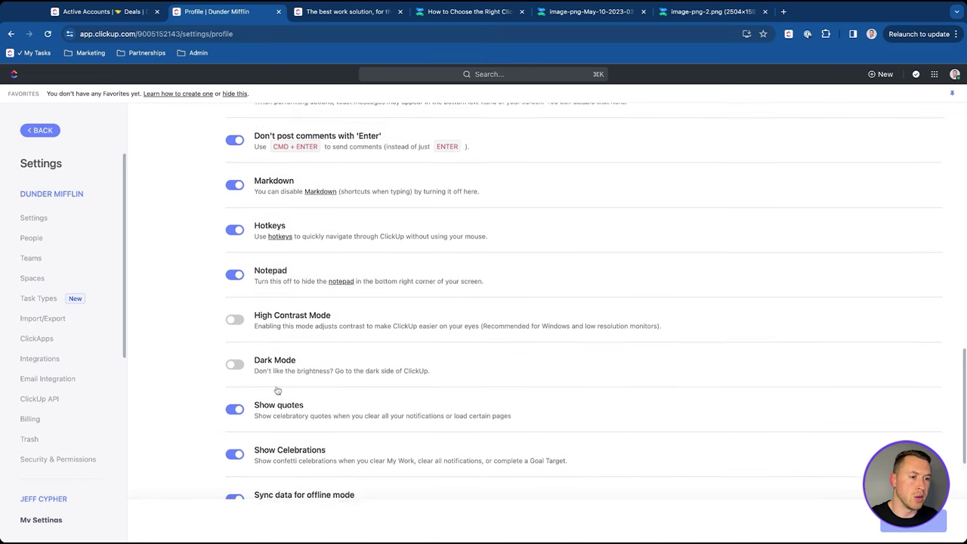
Step: Open the workspace's people management page and view the roles available for invited teammates
{"action": "left_click", "coordinate": [45, 239]}
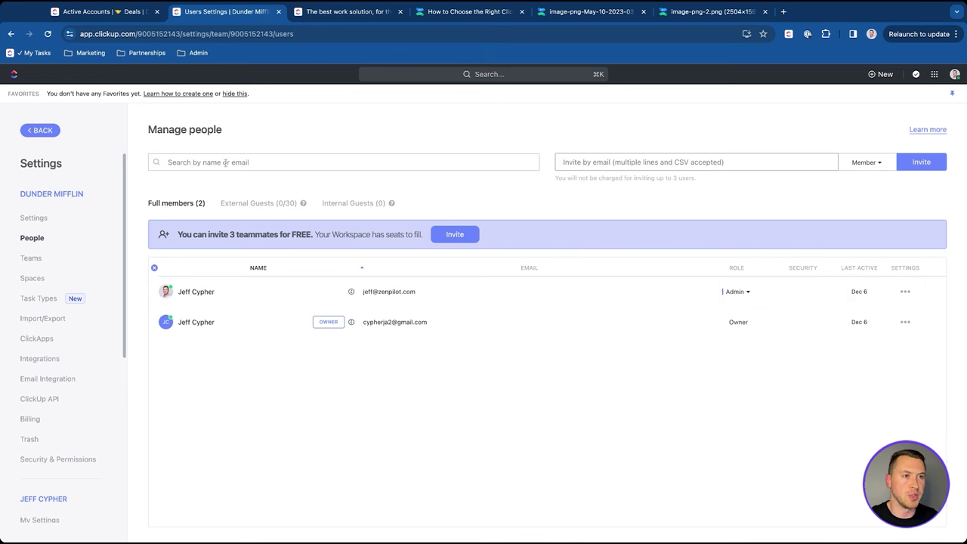
{"action": "left_click", "coordinate": [603, 159]}
{"action": "left_click", "coordinate": [868, 162]}
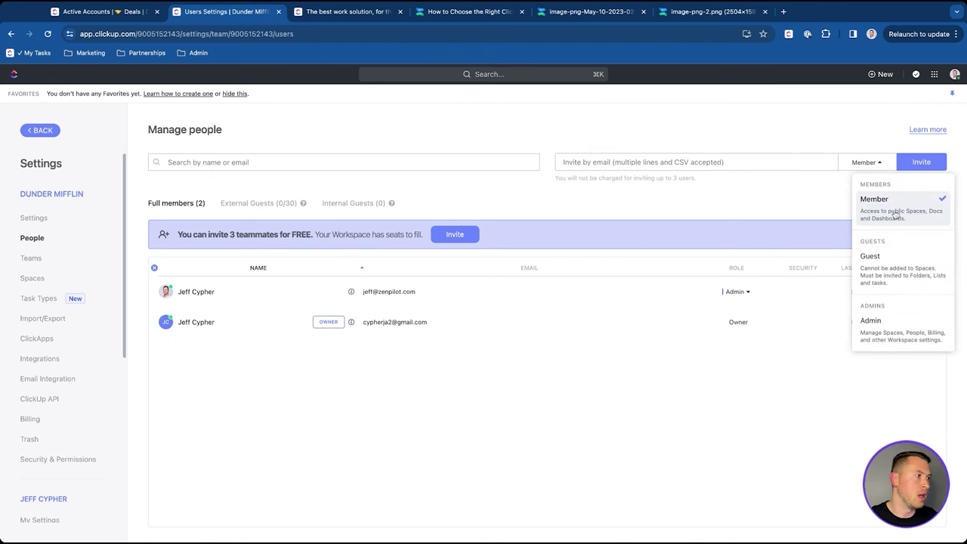
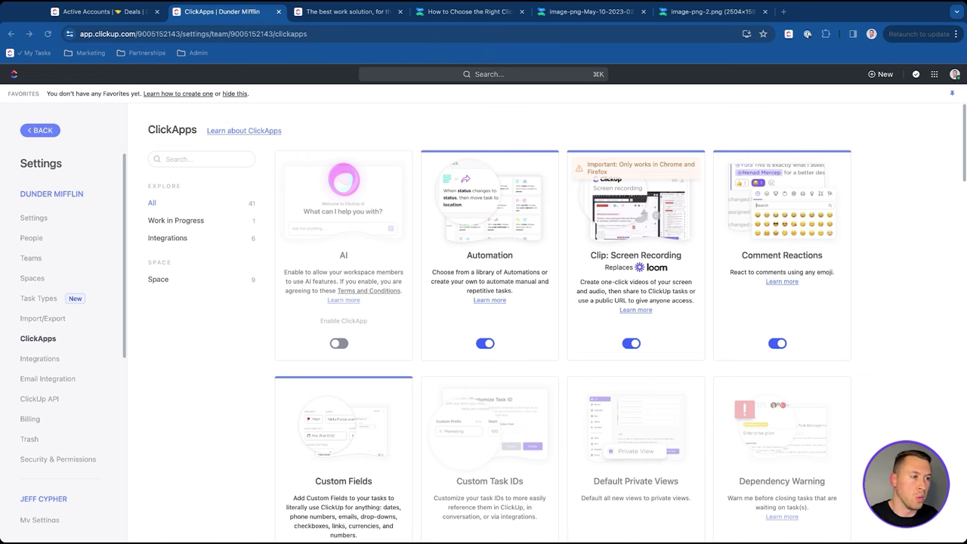
Step: Search the ClickApps for "time trac" and "time e" to check the time tracking and time estimate apps
{"action": "left_click", "coordinate": [207, 158]}
{"action": "type", "text": "time"}
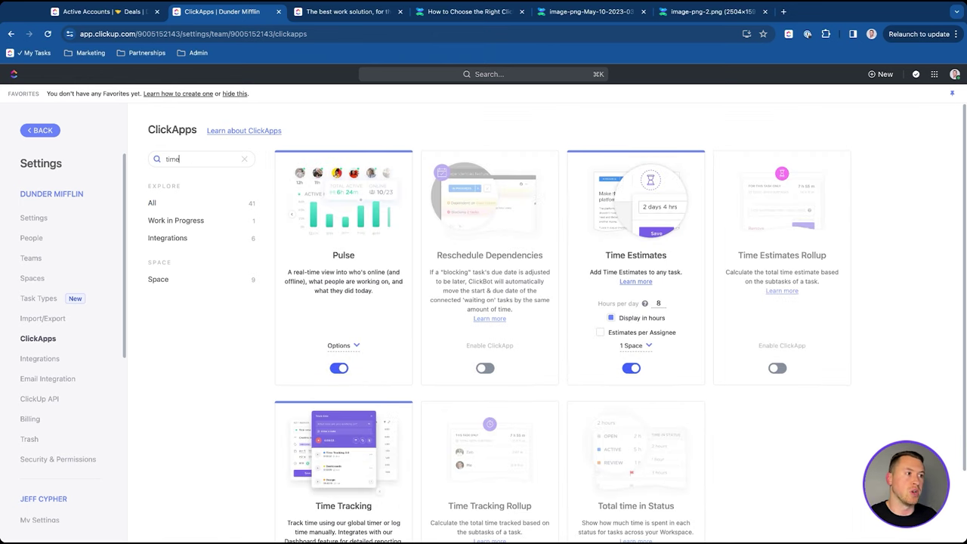
{"action": "type", "text": " trac"}
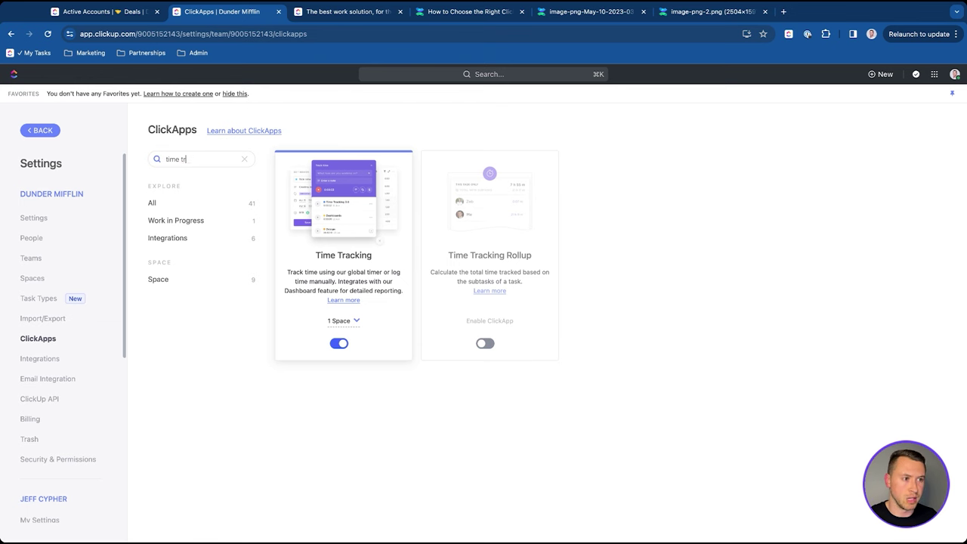
{"action": "type", "text": "e"}
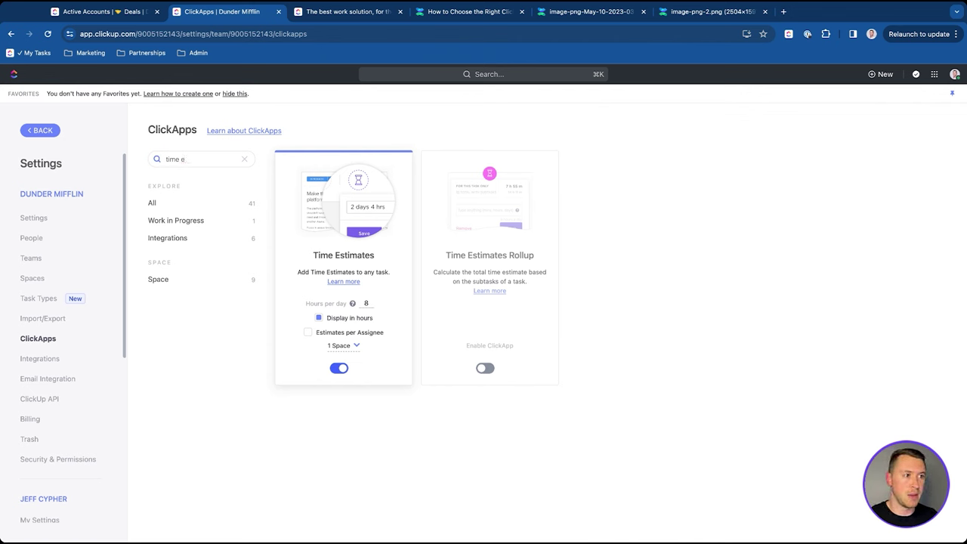
Step: Search the ClickApps for "puls" and "emai" to check the Pulse and Email apps
{"action": "key", "text": "BackSpace"}
{"action": "type", "text": "puls"}
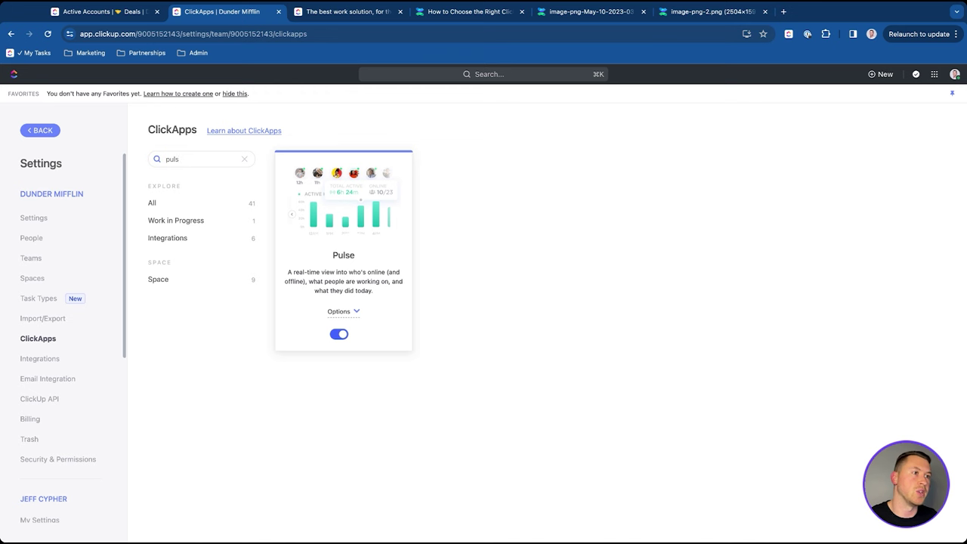
{"action": "key", "text": "BackSpace"}
{"action": "key", "text": "BackSpace"}
{"action": "key", "text": "BackSpace"}
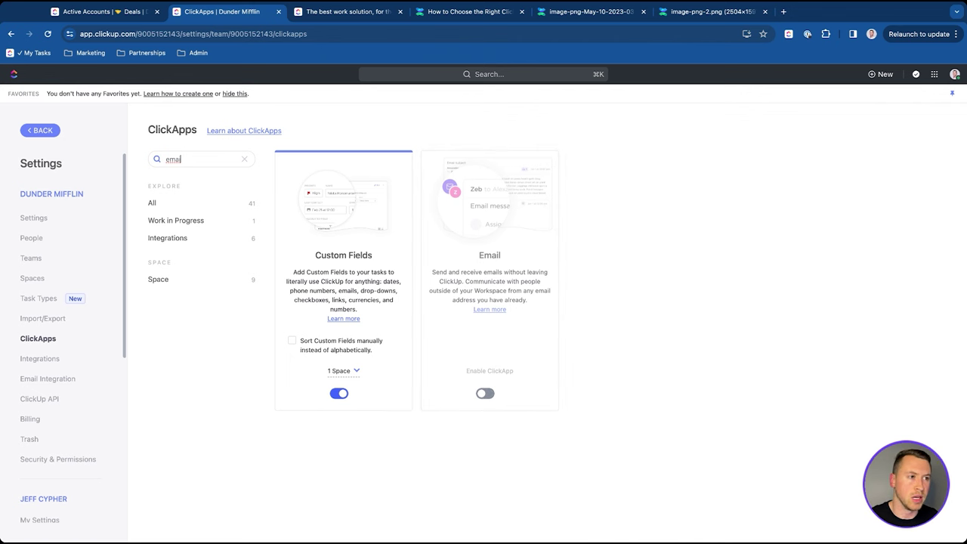
{"action": "double_click", "coordinate": [191, 159]}
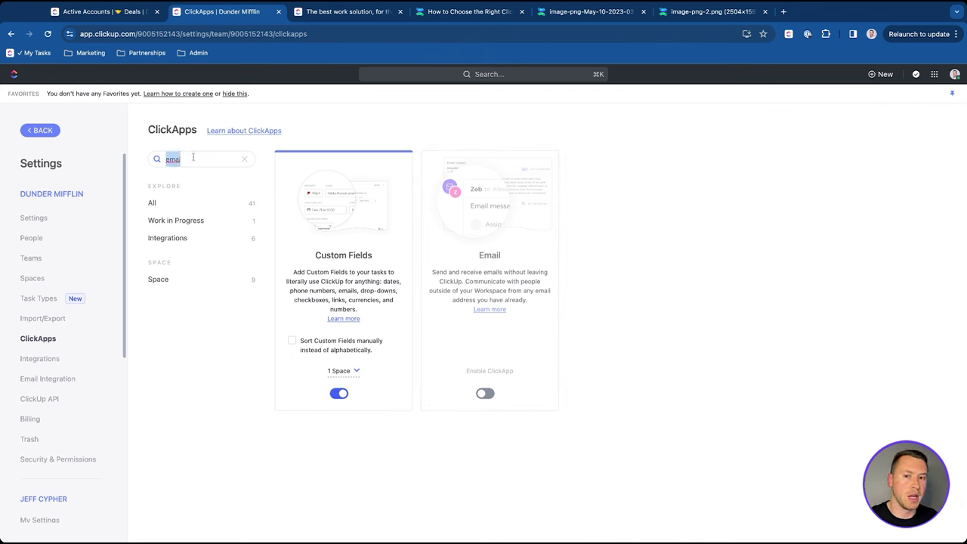
Step: Clear the ClickApps search and look through the full list of apps, down to Priority, Pulse and Relationships
{"action": "left_click", "coordinate": [244, 158]}
{"action": "scroll", "coordinate": [434, 194], "scroll_direction": "down", "scroll_amount": 6}
{"action": "scroll", "coordinate": [434, 193], "scroll_direction": "down", "scroll_amount": 2}
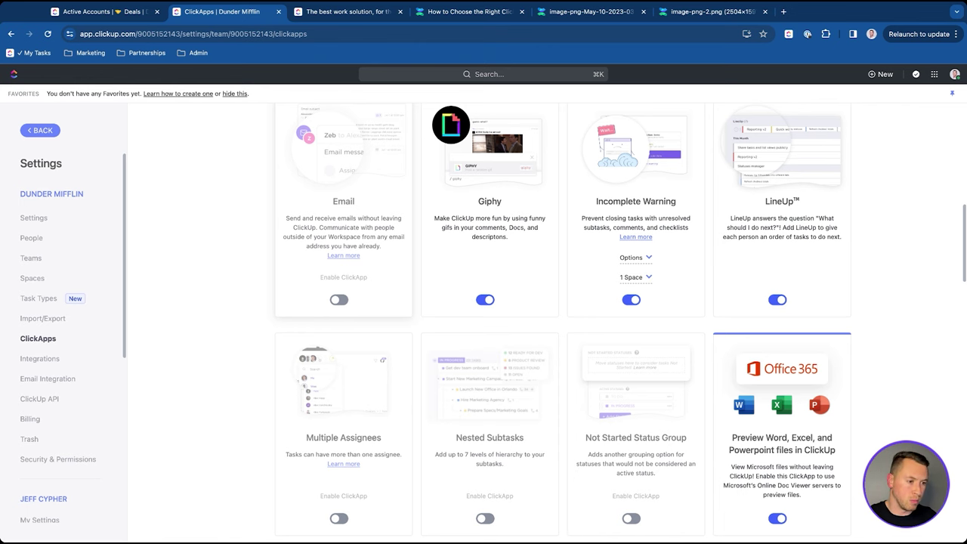
{"action": "scroll", "coordinate": [430, 225], "scroll_direction": "down", "scroll_amount": 5}
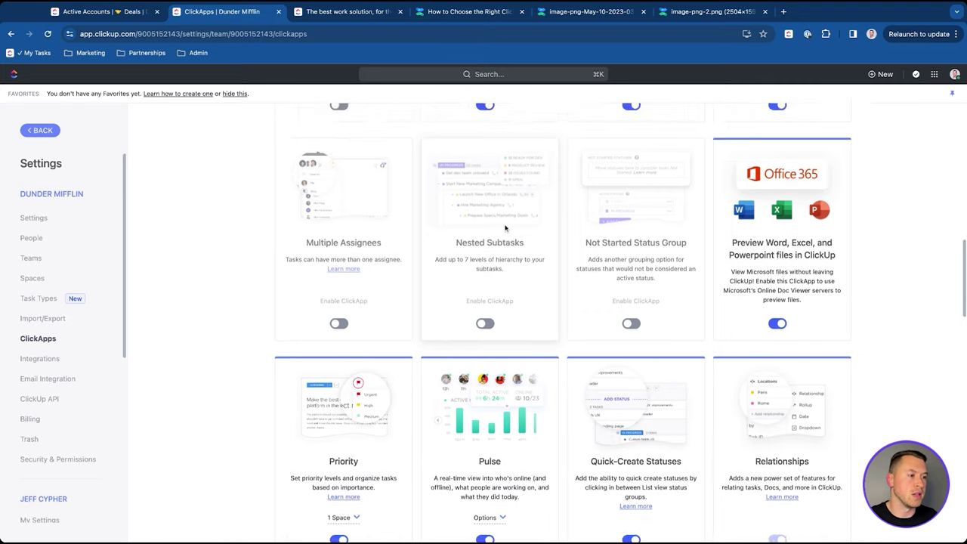
{"action": "scroll", "coordinate": [506, 228], "scroll_direction": "down", "scroll_amount": 3}
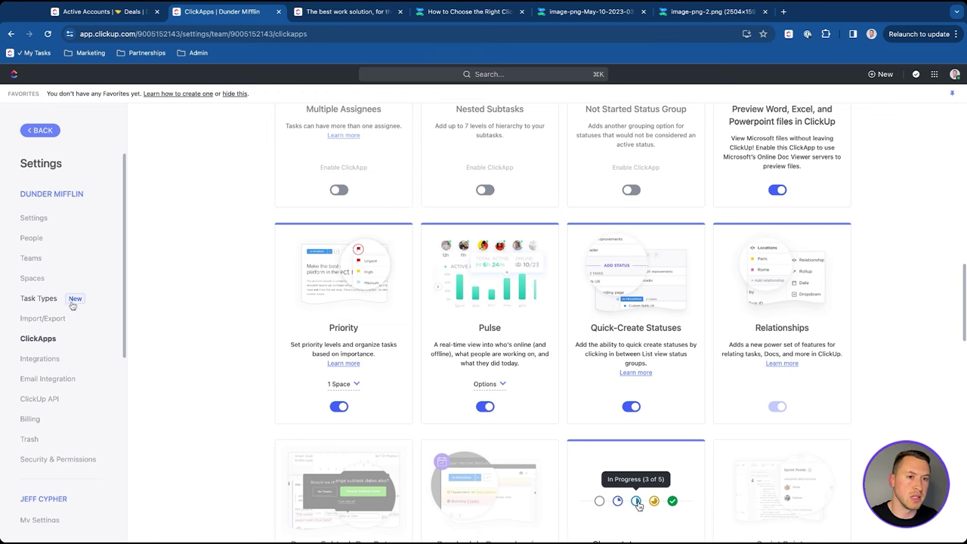
Step: View the general settings of the Dunder Mifflin workspace and open the personal notification settings at the Comments section
{"action": "left_click", "coordinate": [42, 220]}
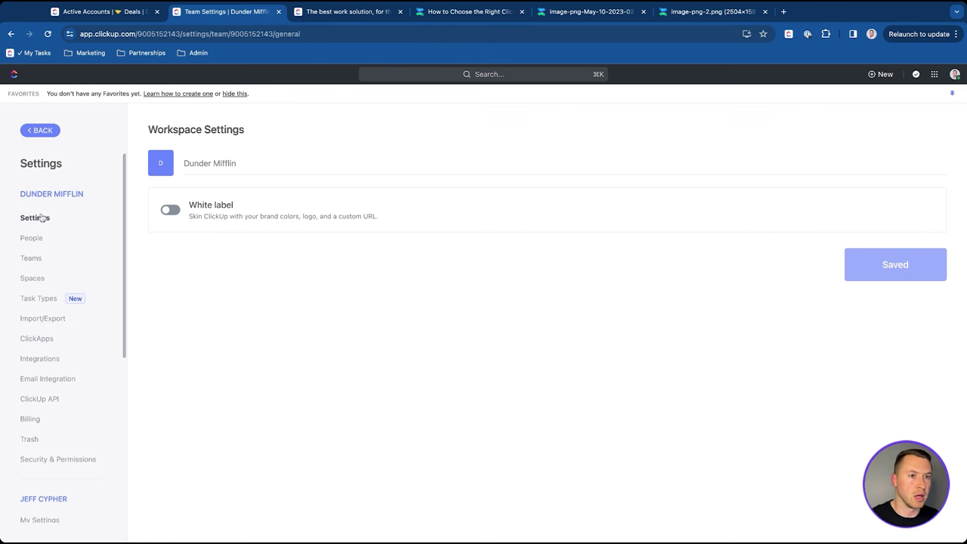
{"action": "scroll", "coordinate": [34, 244], "scroll_direction": "down", "scroll_amount": 5}
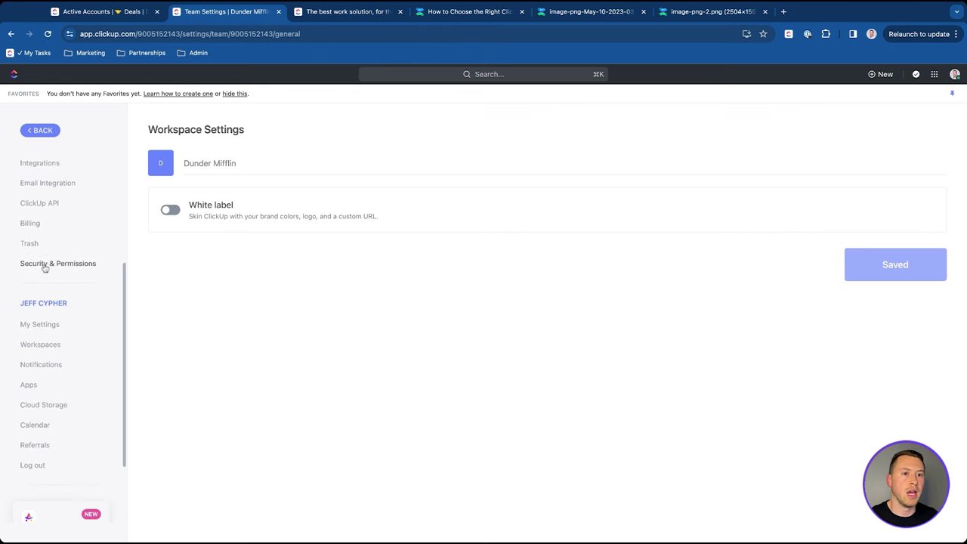
{"action": "left_click", "coordinate": [41, 365]}
{"action": "scroll", "coordinate": [300, 205], "scroll_direction": "down", "scroll_amount": 2}
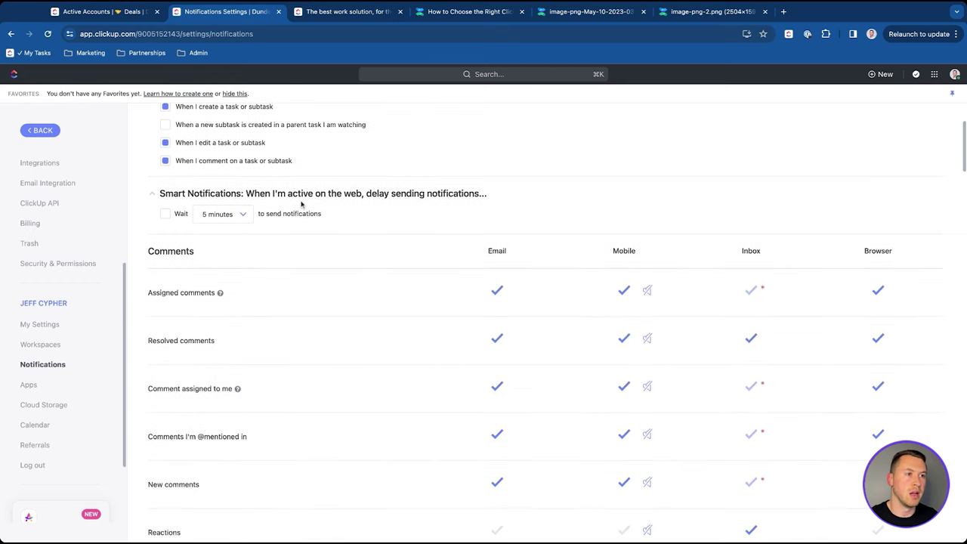
{"action": "left_click", "coordinate": [497, 293]}
{"action": "left_click", "coordinate": [497, 340]}
{"action": "left_click", "coordinate": [497, 387]}
{"action": "left_click", "coordinate": [497, 436]}
{"action": "left_click", "coordinate": [498, 484]}
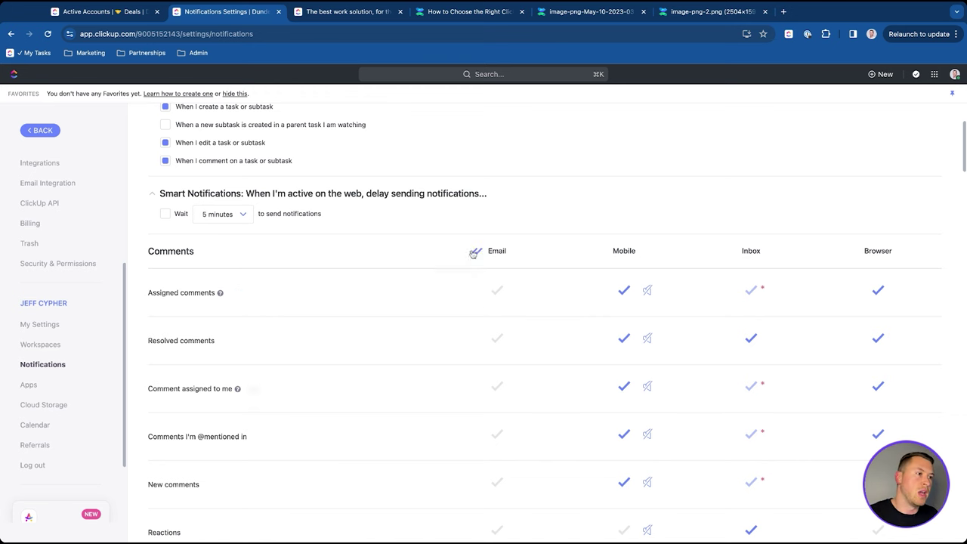
Step: Turn off email notifications for task assignee changes and recurring notifications
{"action": "scroll", "coordinate": [499, 355], "scroll_direction": "down", "scroll_amount": 3}
{"action": "scroll", "coordinate": [498, 355], "scroll_direction": "down", "scroll_amount": 2}
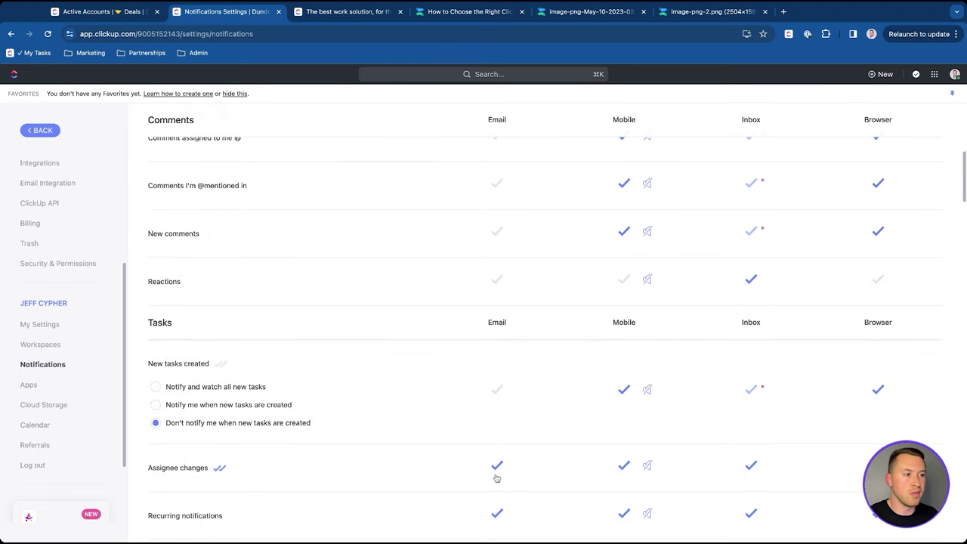
{"action": "scroll", "coordinate": [497, 465], "scroll_direction": "down", "scroll_amount": 2}
{"action": "left_click", "coordinate": [497, 421]}
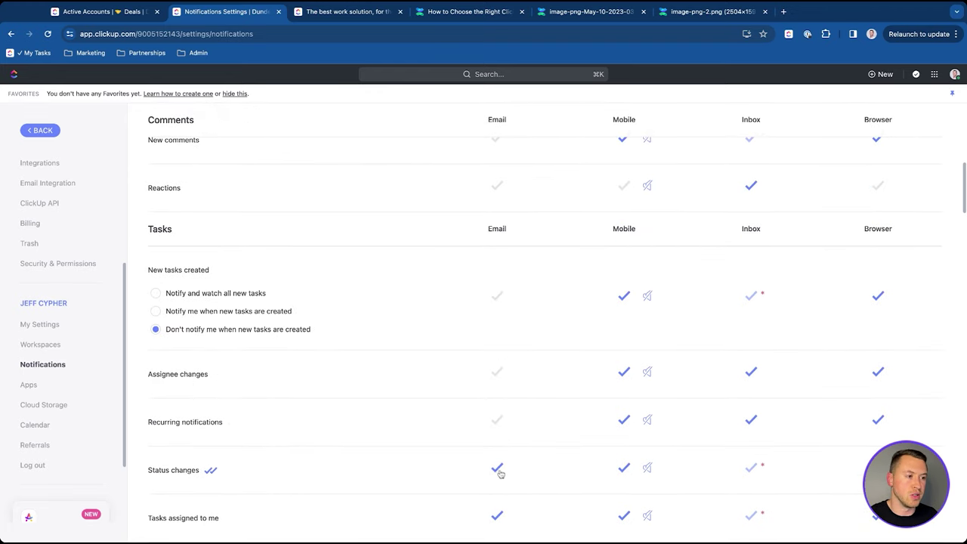
{"action": "scroll", "coordinate": [484, 363], "scroll_direction": "up", "scroll_amount": 10}
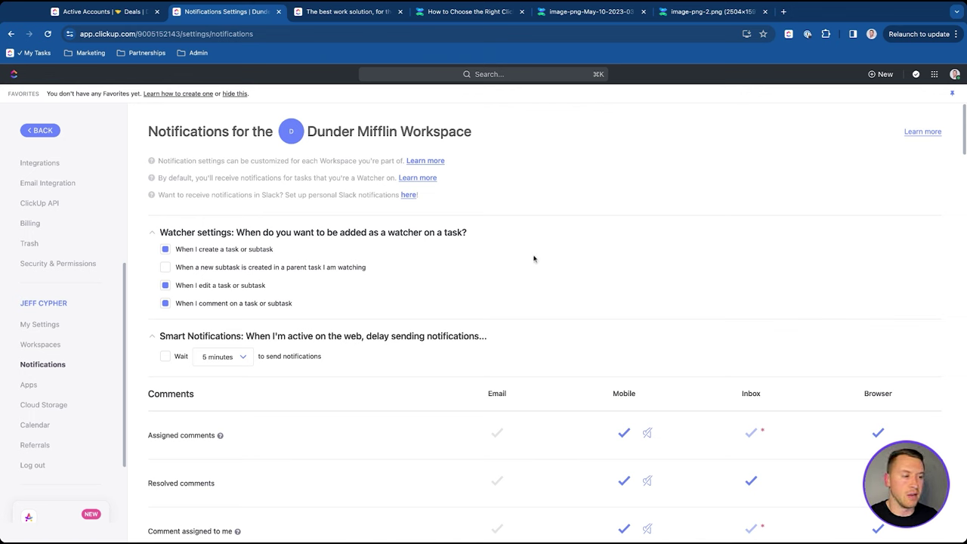
Step: Leave the notification settings and compare the Space overview with the ClickUp Hierarchy for Agencies diagram
{"action": "mouse_move", "coordinate": [497, 393]}
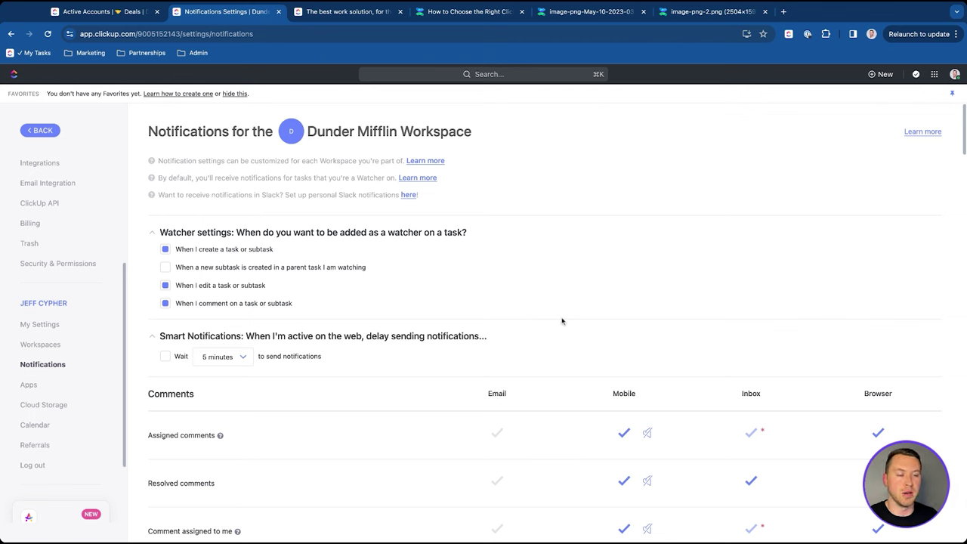
{"action": "mouse_move", "coordinate": [745, 392]}
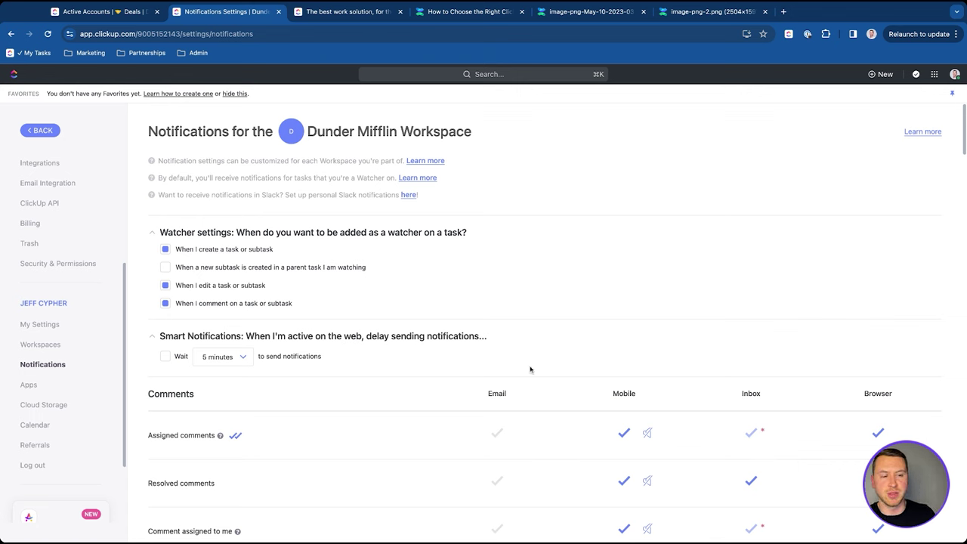
{"action": "left_click", "coordinate": [42, 131]}
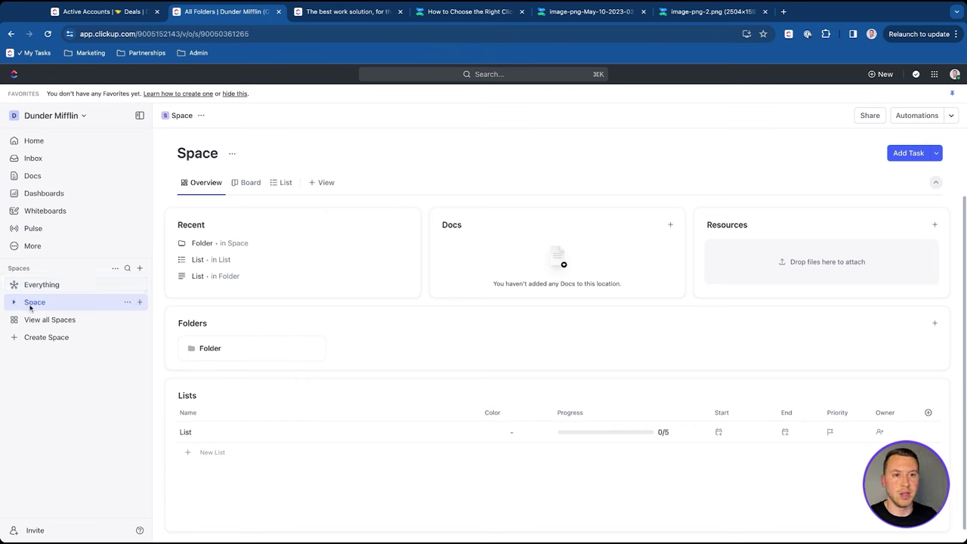
{"action": "left_click", "coordinate": [585, 13]}
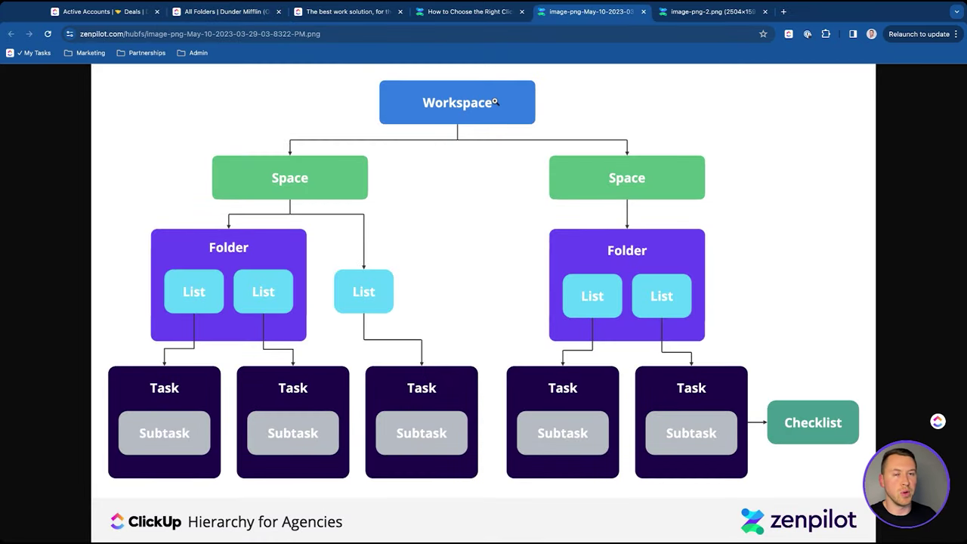
{"action": "left_click", "coordinate": [225, 12]}
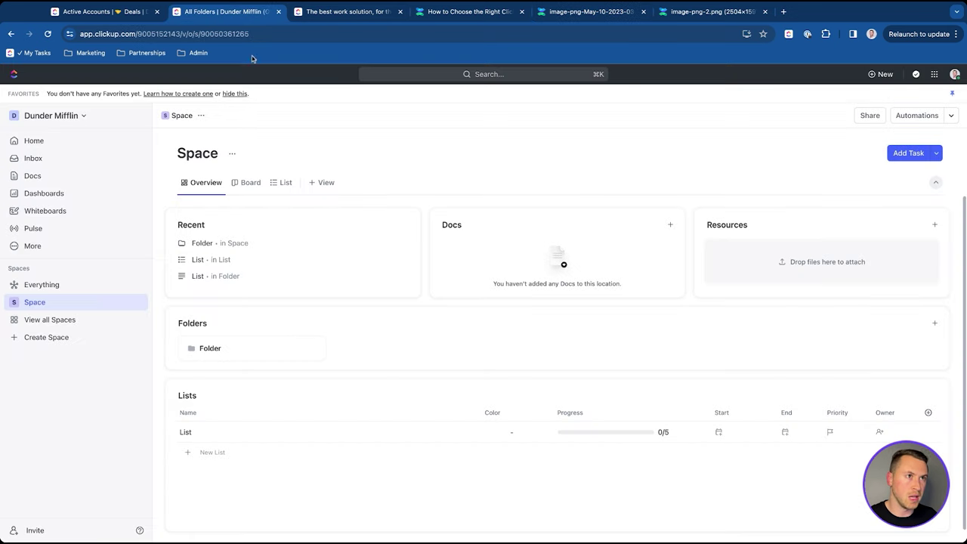
Step: View all tasks under Everything, check them against the hierarchy diagram, and expand Space to show its folder and list
{"action": "left_click", "coordinate": [60, 286]}
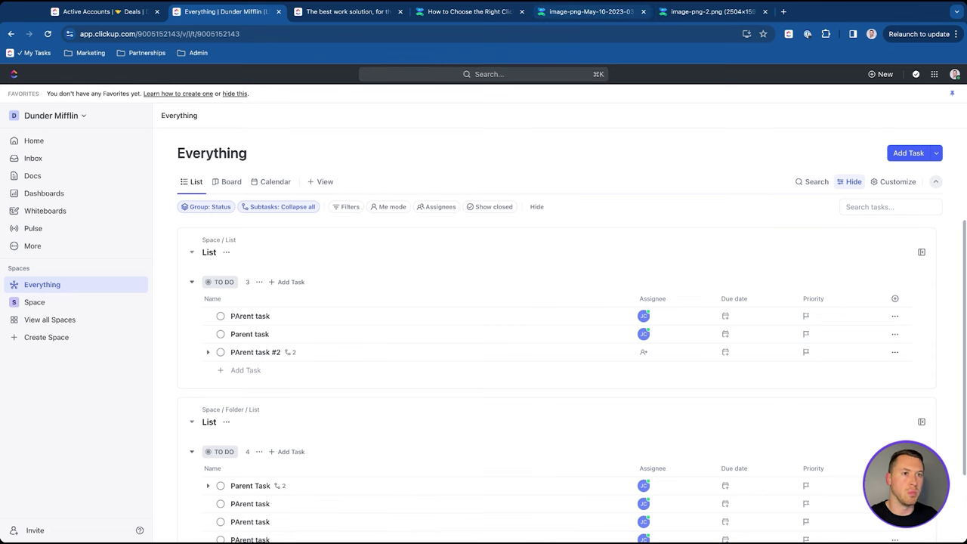
{"action": "left_click", "coordinate": [590, 12]}
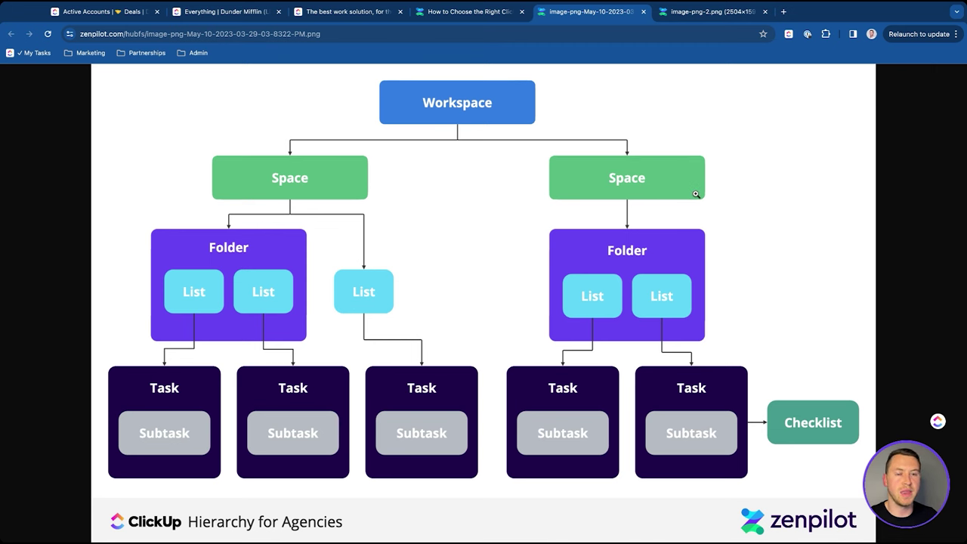
{"action": "left_click", "coordinate": [242, 15]}
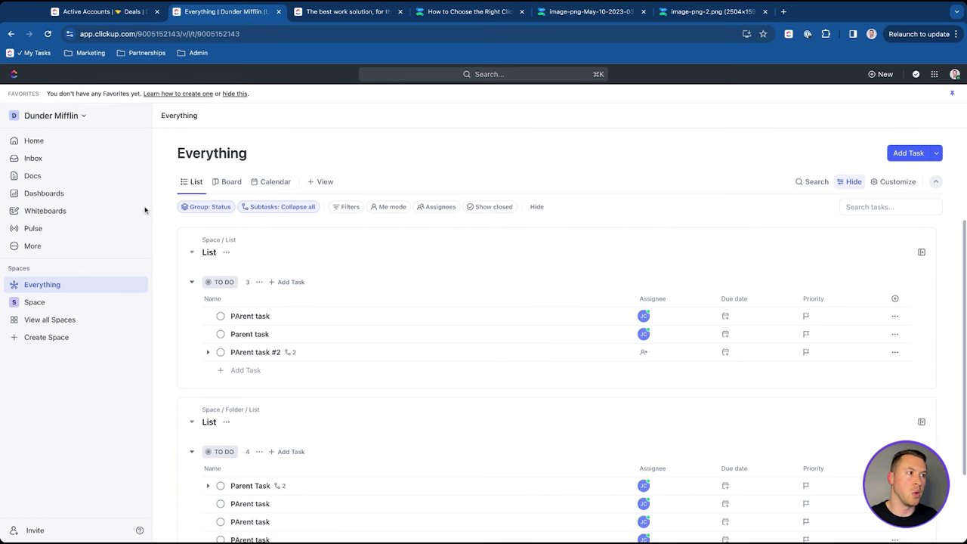
{"action": "left_click", "coordinate": [15, 302]}
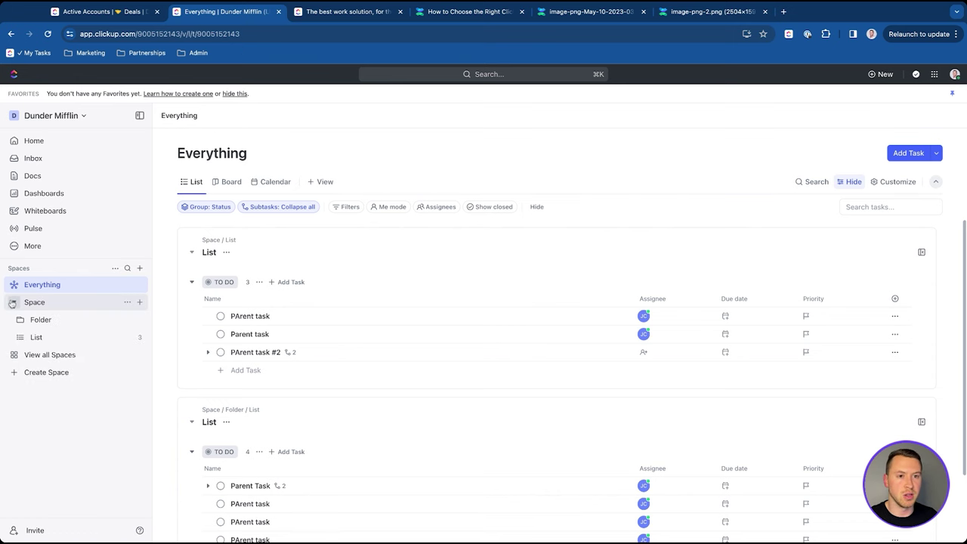
Step: Look at the example spaces in the Duck Duck Grow workspace and return to the hierarchy diagram
{"action": "left_click", "coordinate": [105, 11]}
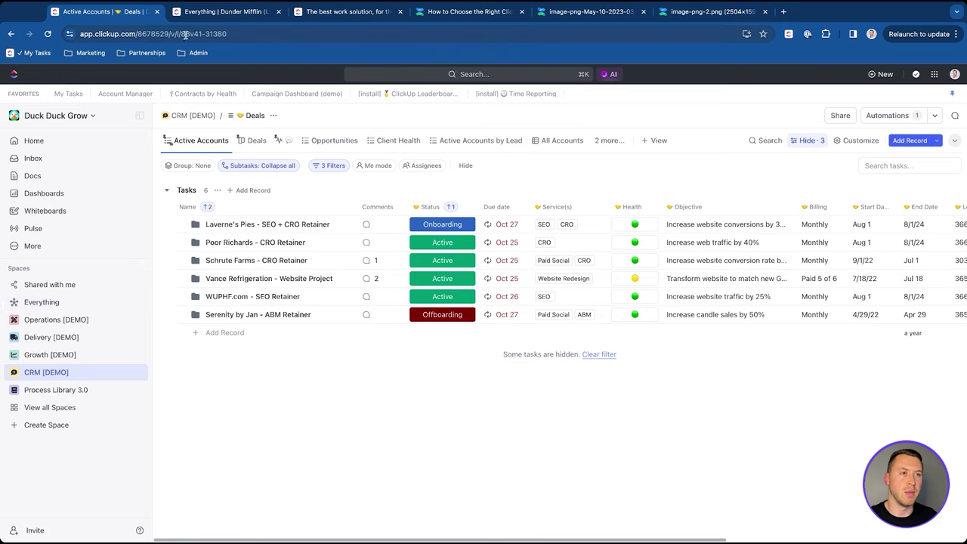
{"action": "left_click", "coordinate": [210, 11]}
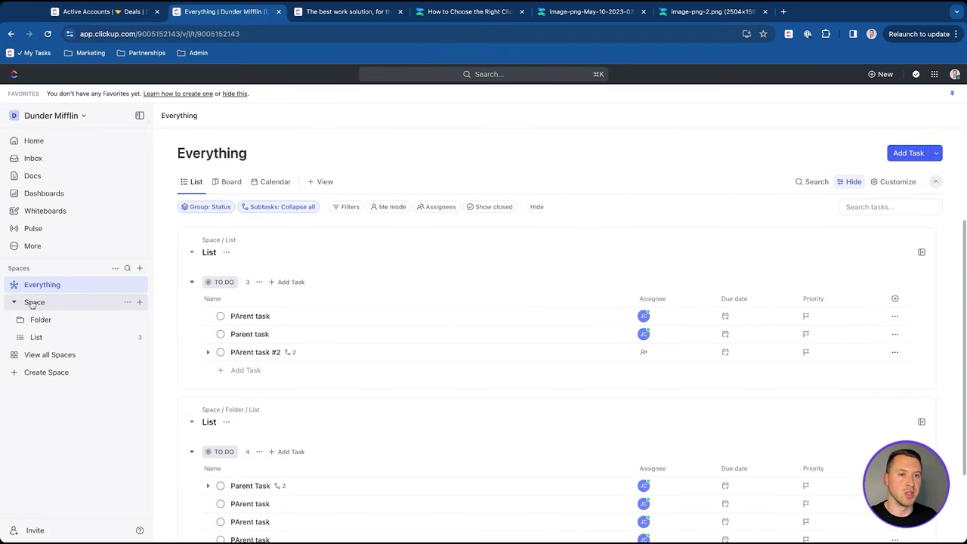
{"action": "left_click", "coordinate": [604, 15]}
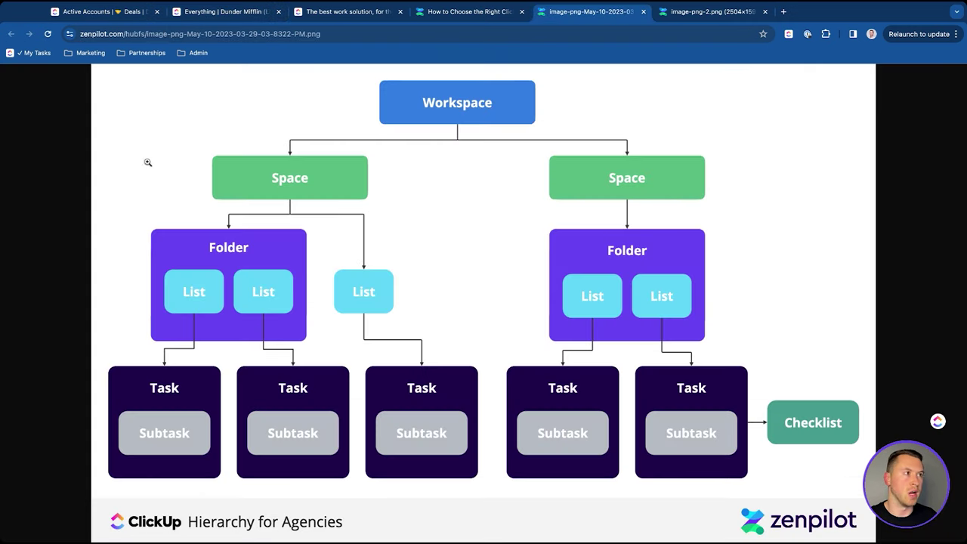
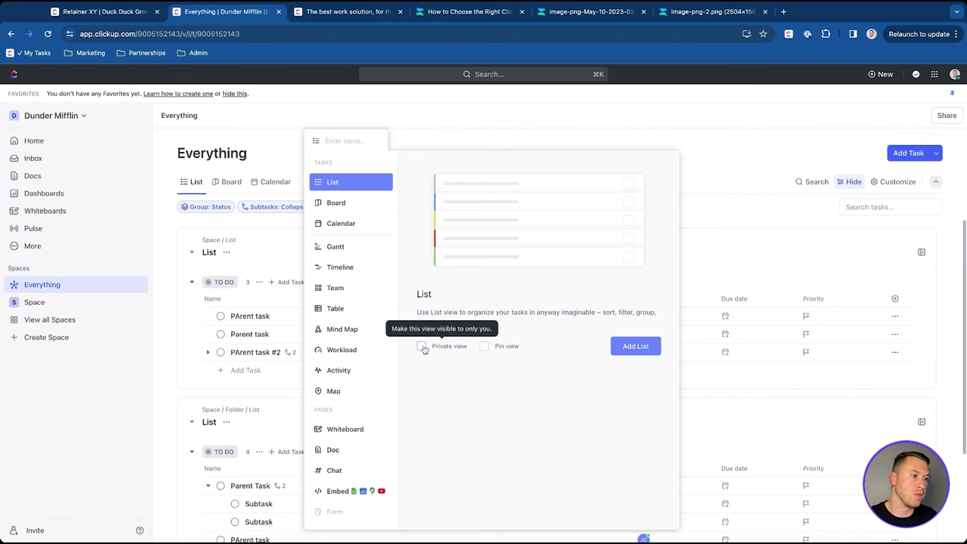
Step: Add a new List view to Everything and convert it to a private view
{"action": "left_click", "coordinate": [638, 347]}
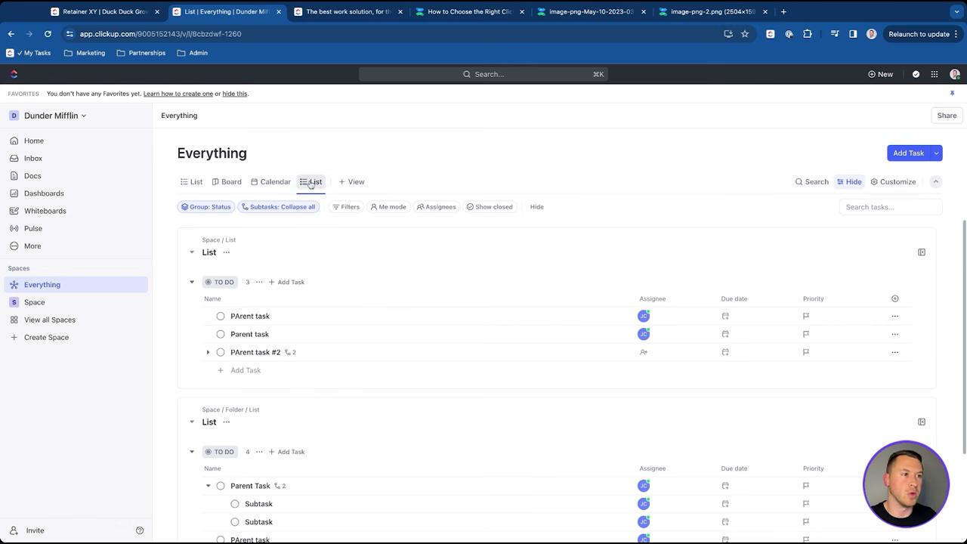
{"action": "left_click", "coordinate": [311, 185]}
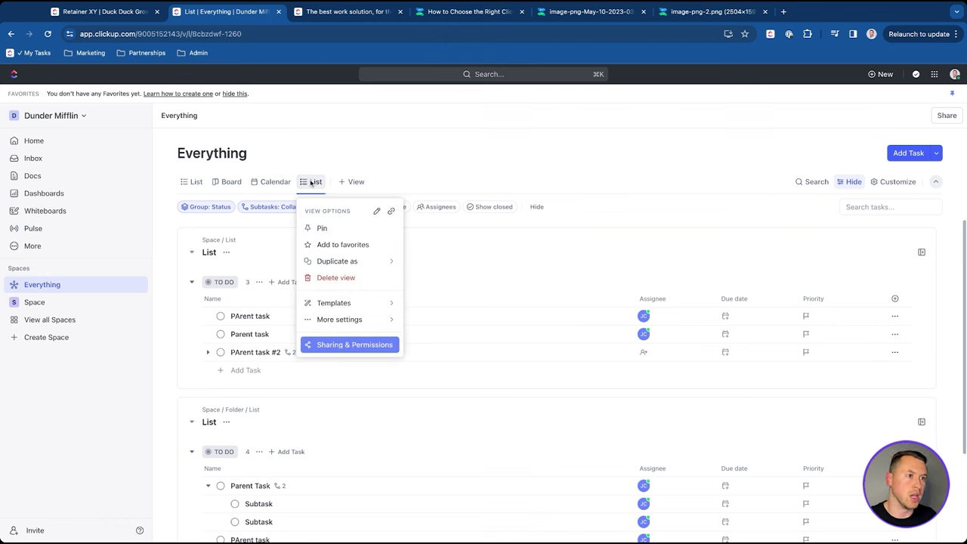
{"action": "mouse_move", "coordinate": [377, 323]}
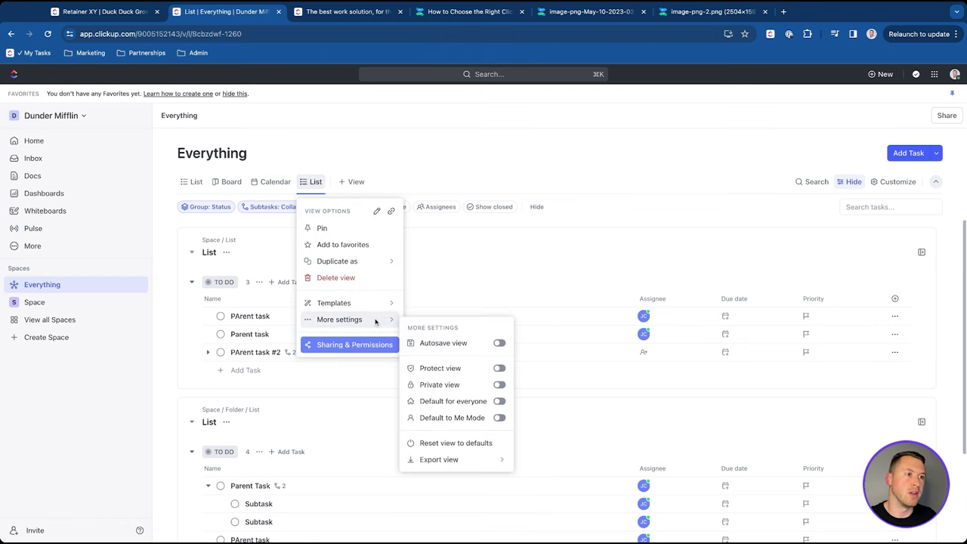
{"action": "left_click", "coordinate": [498, 385]}
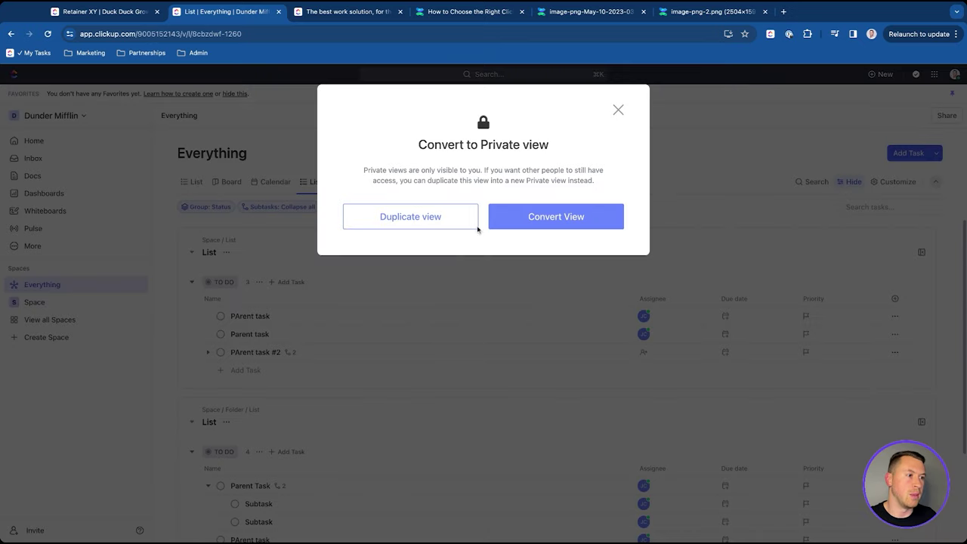
{"action": "left_click", "coordinate": [566, 216]}
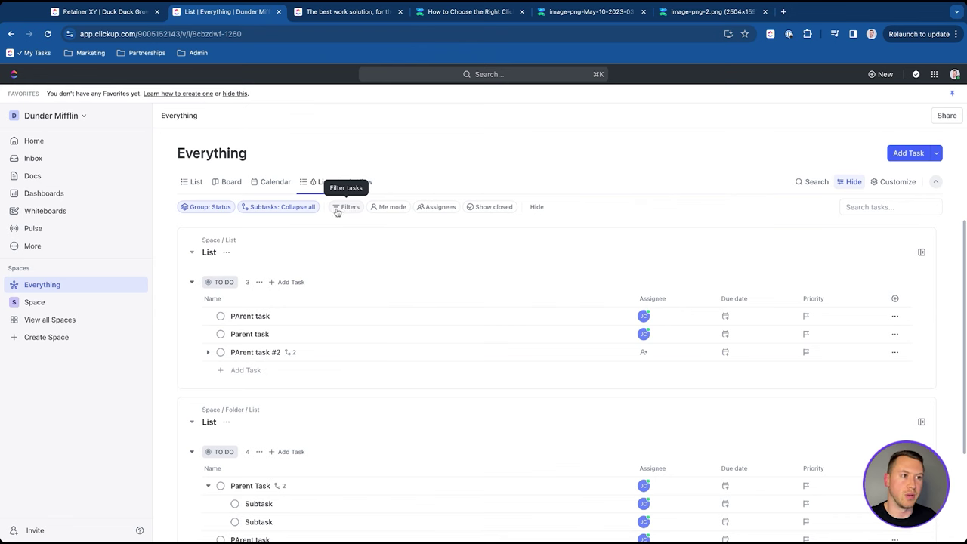
Step: Return to the original List view and review its grouping and subtask display options
{"action": "left_click", "coordinate": [187, 184]}
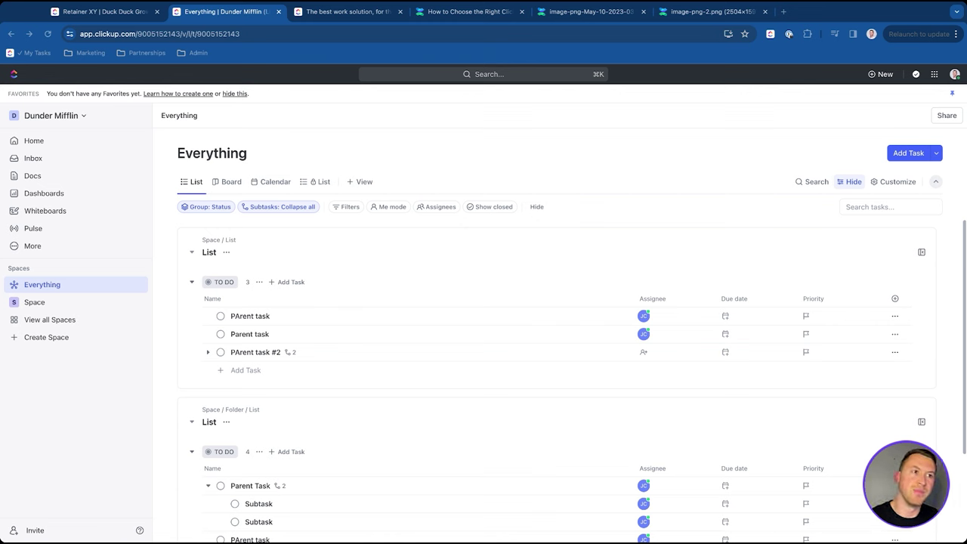
{"action": "left_click", "coordinate": [213, 209]}
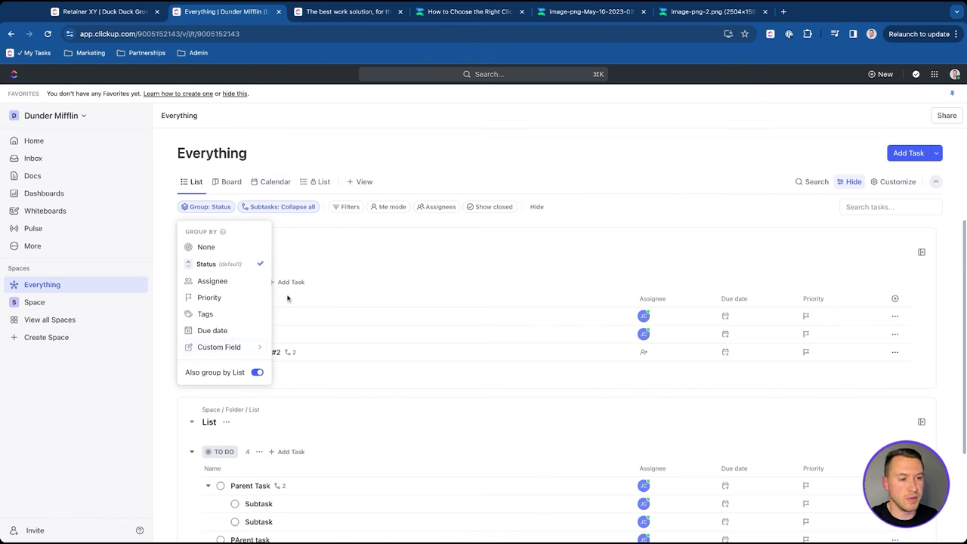
{"action": "left_click", "coordinate": [308, 236]}
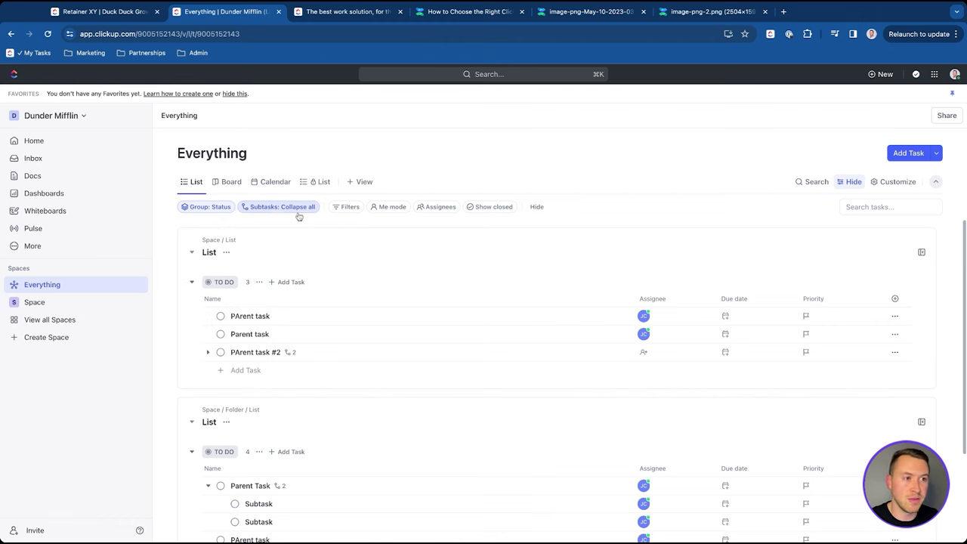
{"action": "left_click", "coordinate": [277, 213]}
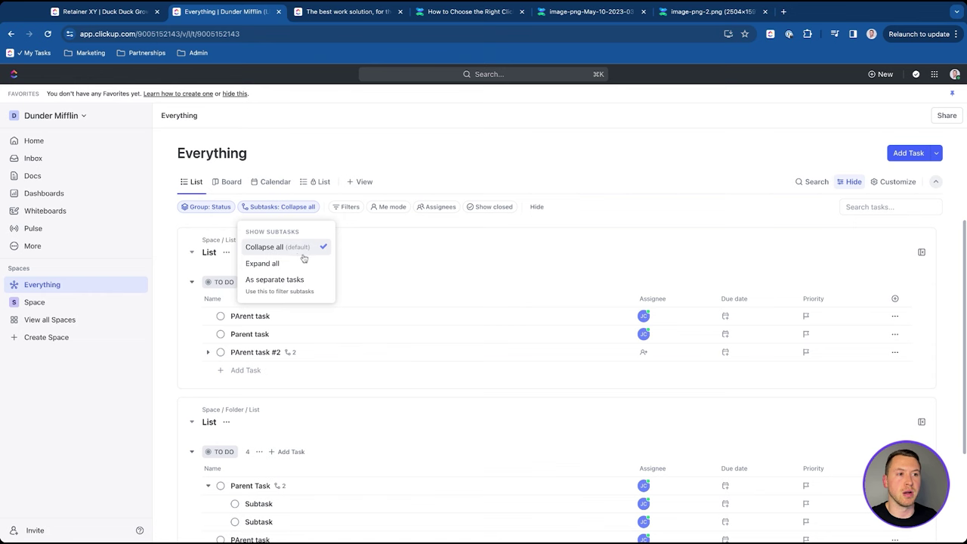
{"action": "left_click", "coordinate": [375, 240]}
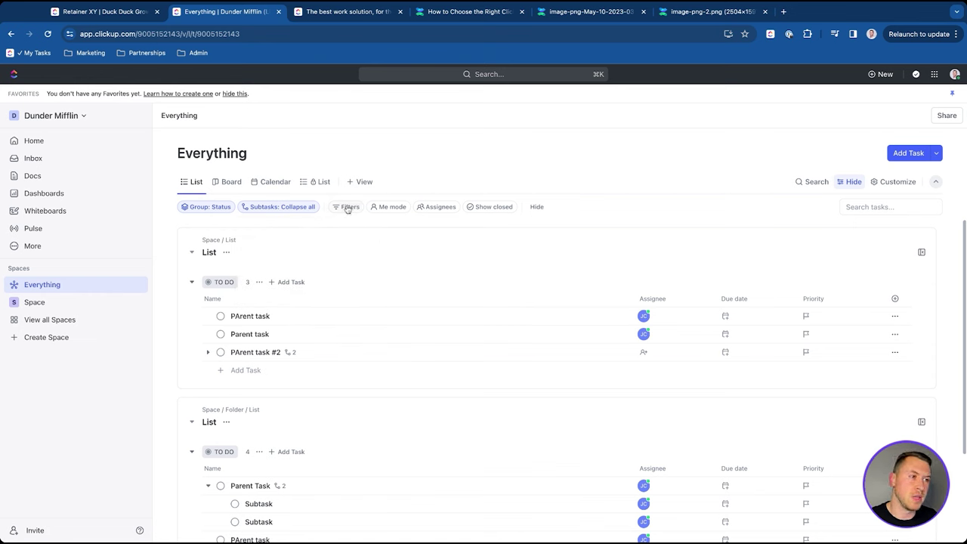
Step: Examine the fields available for filtering tasks, from Status to Task type, without adding a filter
{"action": "left_click", "coordinate": [349, 208]}
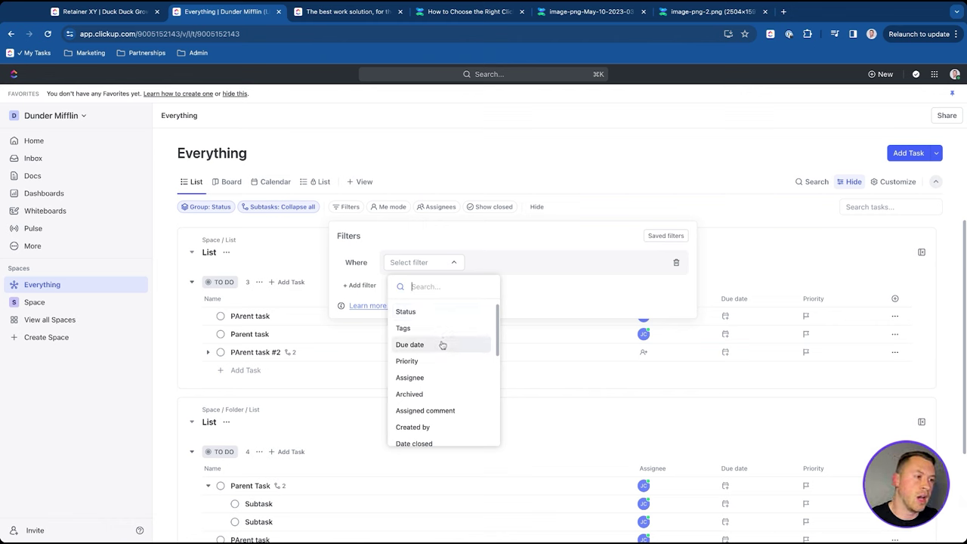
{"action": "scroll", "coordinate": [456, 378], "scroll_direction": "down", "scroll_amount": 4}
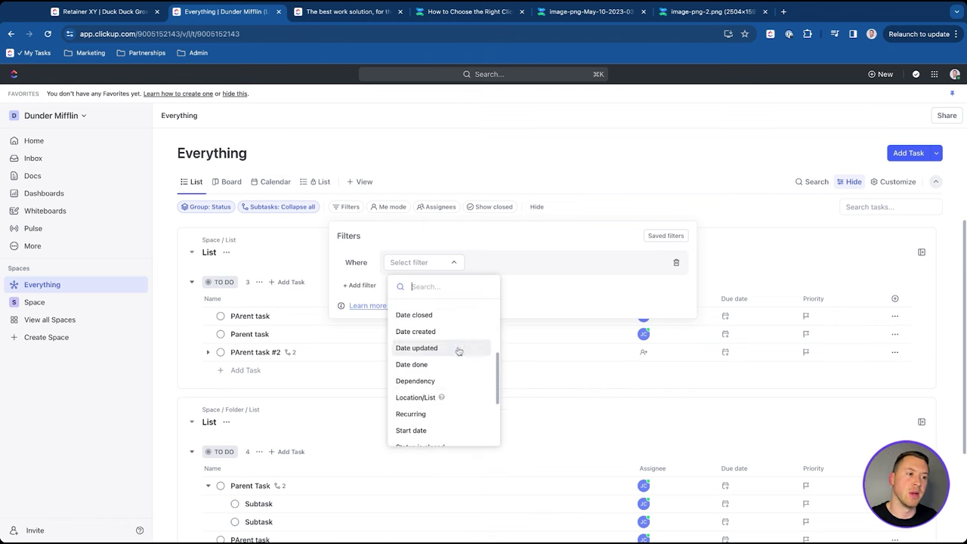
{"action": "scroll", "coordinate": [460, 369], "scroll_direction": "down", "scroll_amount": 3}
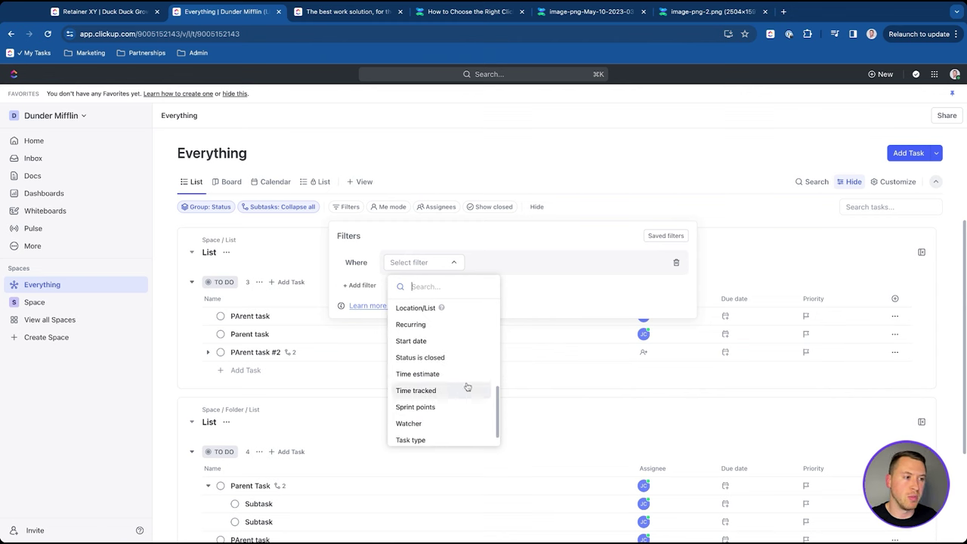
{"action": "scroll", "coordinate": [437, 408], "scroll_direction": "up", "scroll_amount": 1}
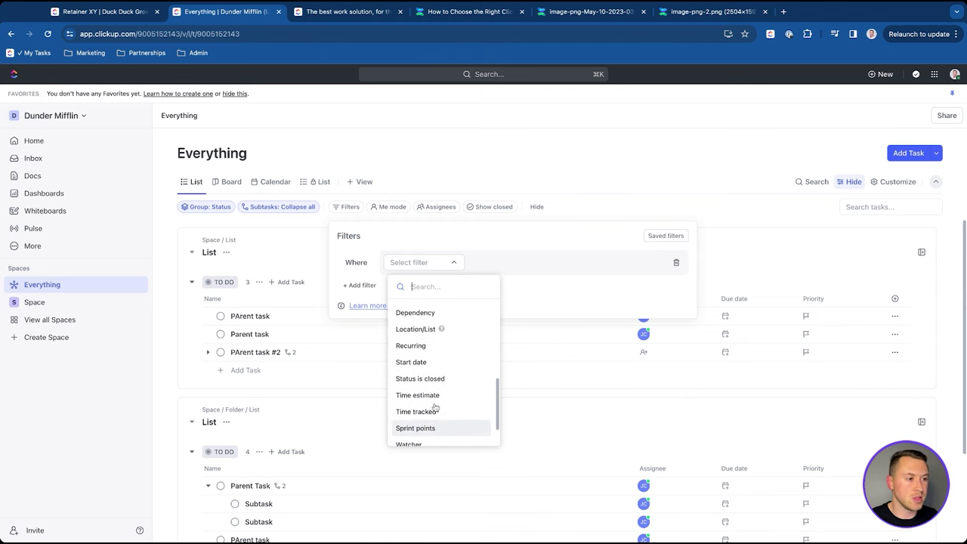
{"action": "scroll", "coordinate": [428, 376], "scroll_direction": "up", "scroll_amount": 5}
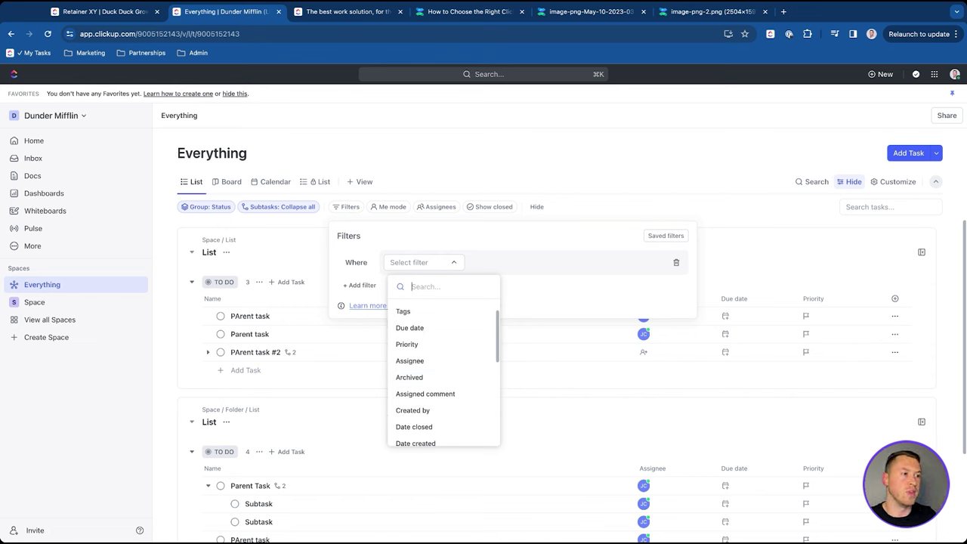
{"action": "left_click", "coordinate": [418, 152]}
{"action": "left_click", "coordinate": [418, 153]}
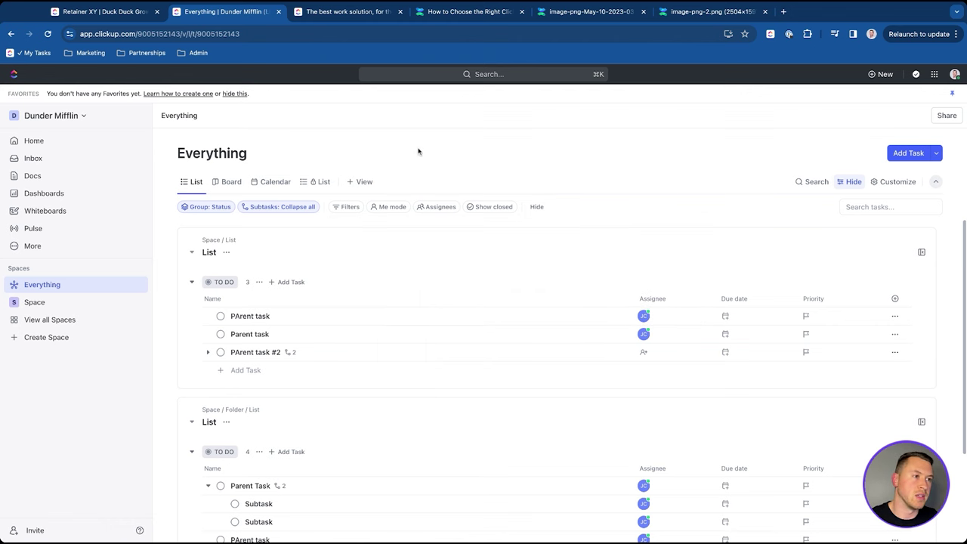
Step: Review the original List view's customization settings and turn on Task locations
{"action": "left_click", "coordinate": [892, 182]}
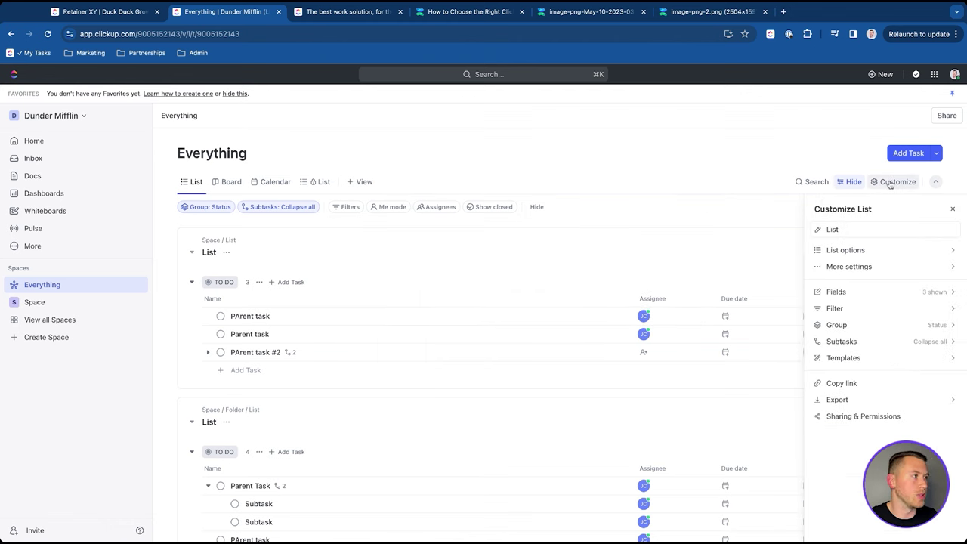
{"action": "left_click", "coordinate": [868, 269]}
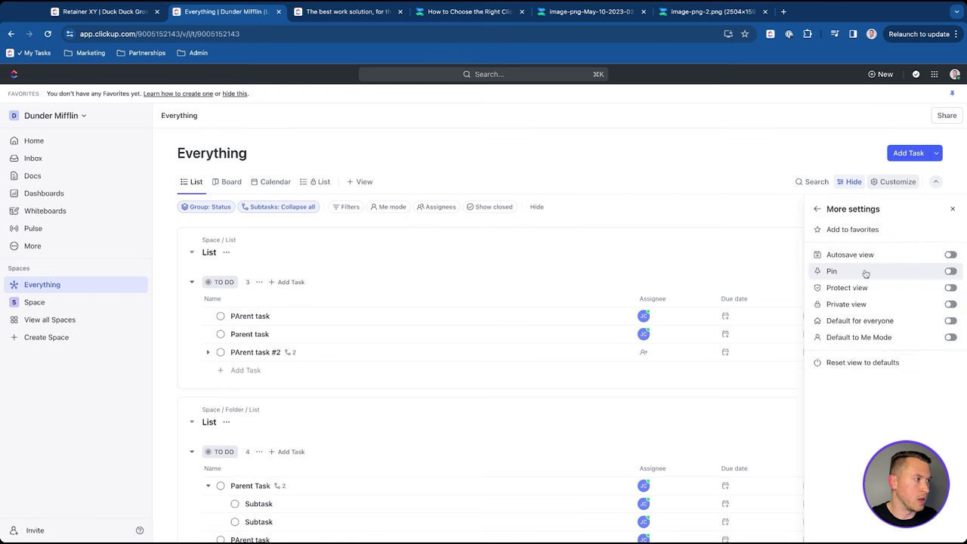
{"action": "left_click", "coordinate": [818, 208]}
{"action": "left_click", "coordinate": [858, 250]}
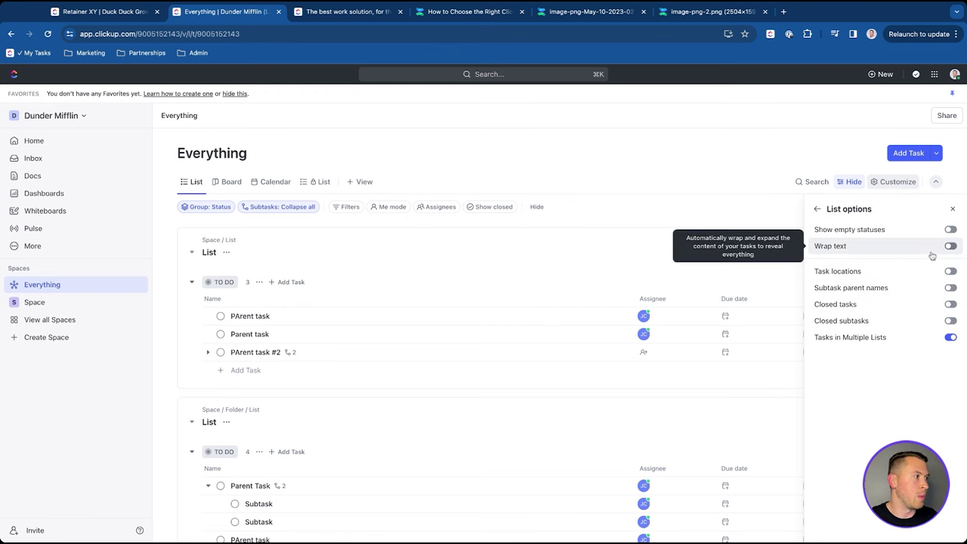
{"action": "left_click", "coordinate": [950, 271]}
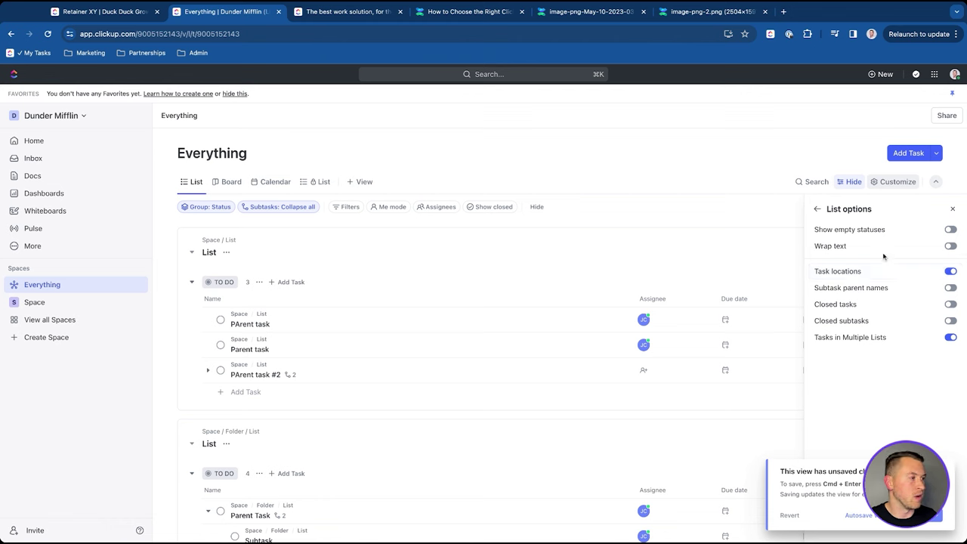
{"action": "left_click", "coordinate": [954, 210]}
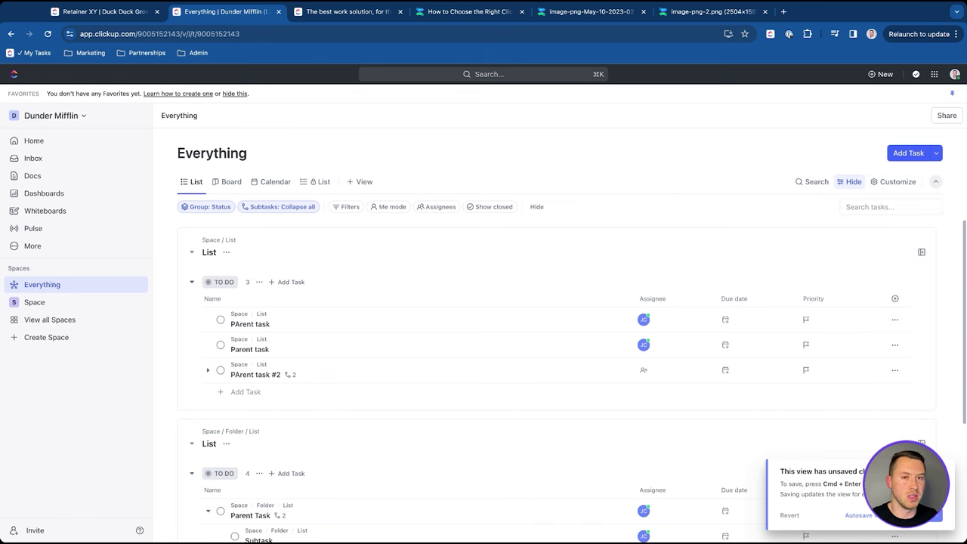
Step: Show the Comments column in the Everything List view and review the other fields available as columns
{"action": "left_click", "coordinate": [895, 299]}
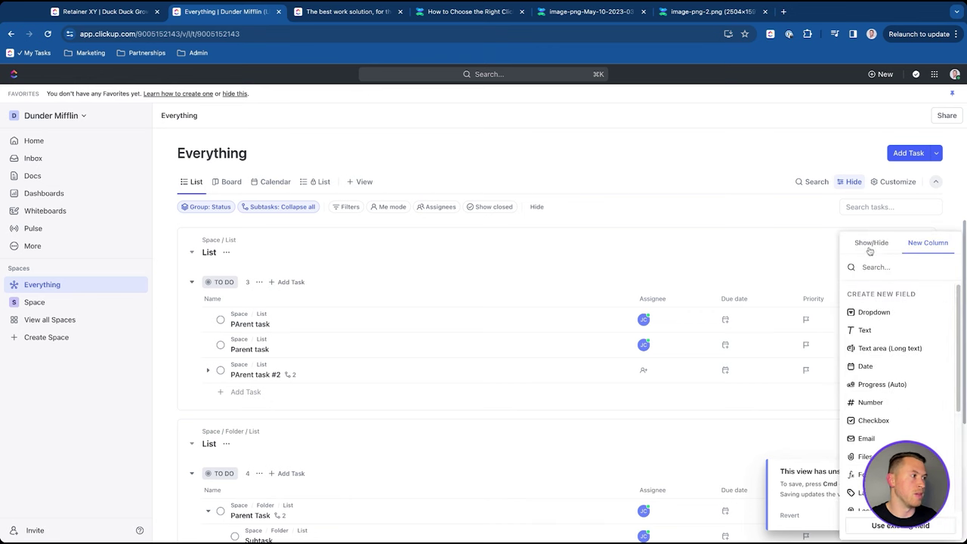
{"action": "scroll", "coordinate": [884, 368], "scroll_direction": "down", "scroll_amount": 3}
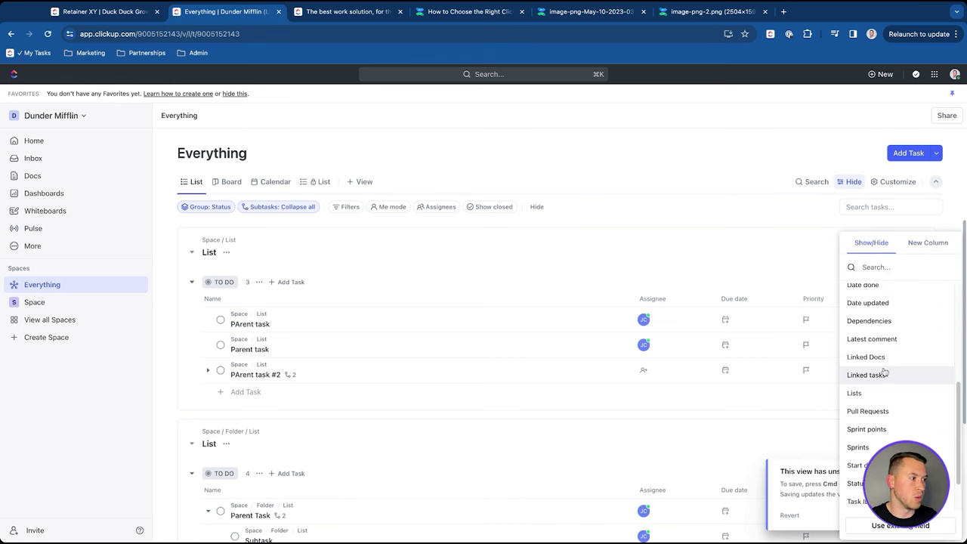
{"action": "scroll", "coordinate": [903, 360], "scroll_direction": "up", "scroll_amount": 5}
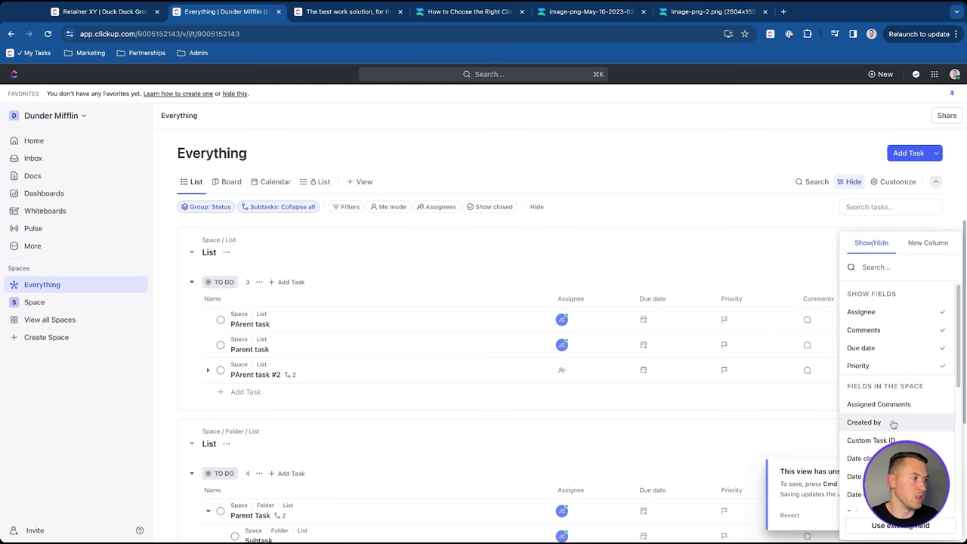
{"action": "left_click", "coordinate": [865, 423]}
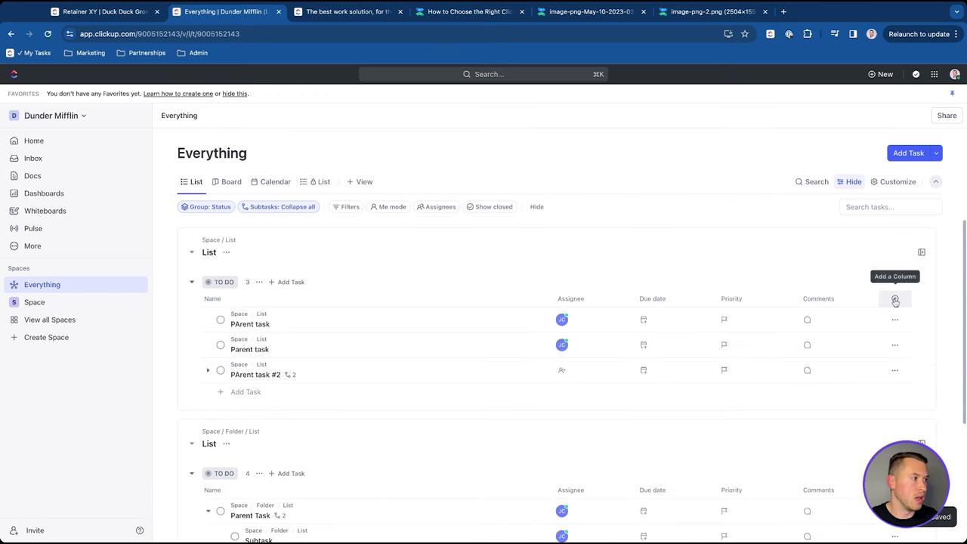
{"action": "left_click", "coordinate": [896, 299]}
{"action": "left_click", "coordinate": [687, 217]}
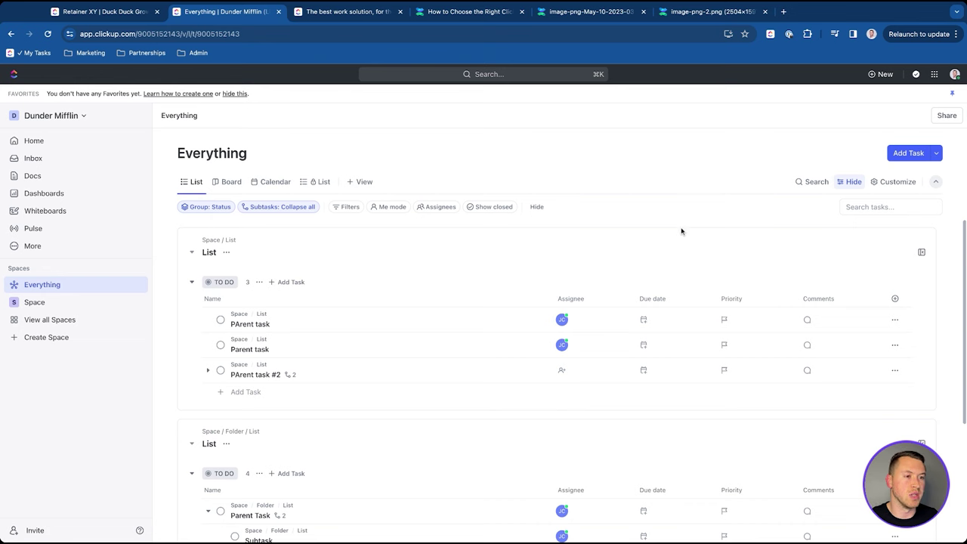
Step: Add a Doc view to Everything and place the cursor in the body of its untitled page
{"action": "left_click", "coordinate": [354, 182]}
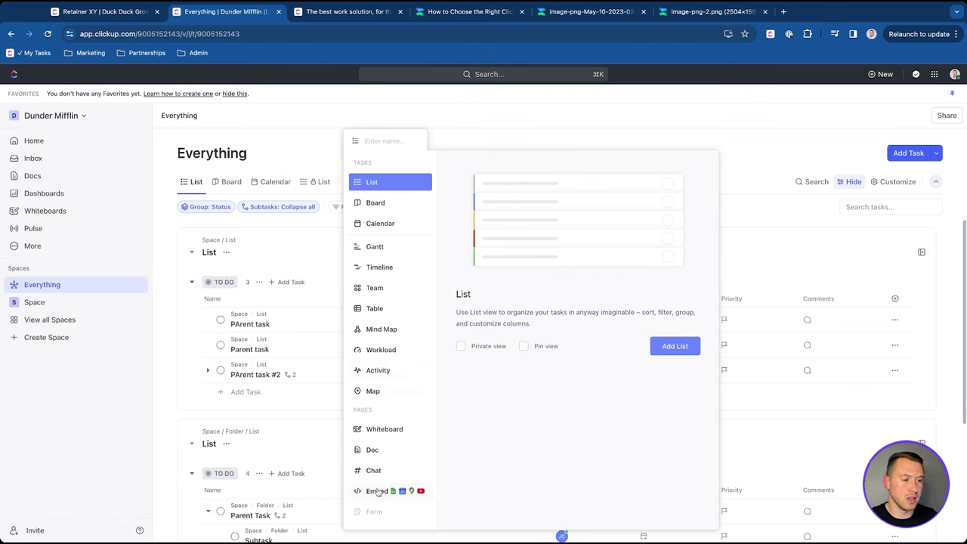
{"action": "left_click", "coordinate": [370, 452]}
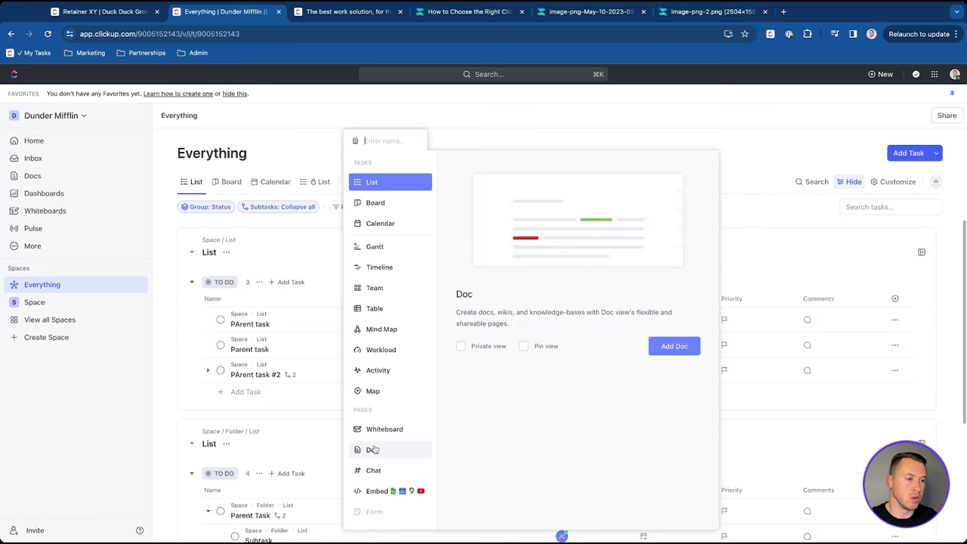
{"action": "left_click", "coordinate": [675, 346]}
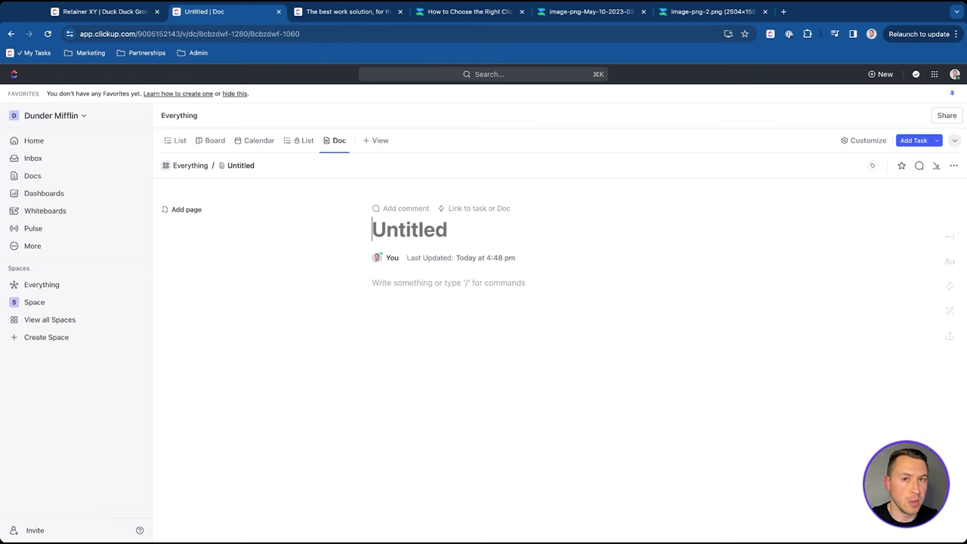
{"action": "left_click", "coordinate": [406, 287]}
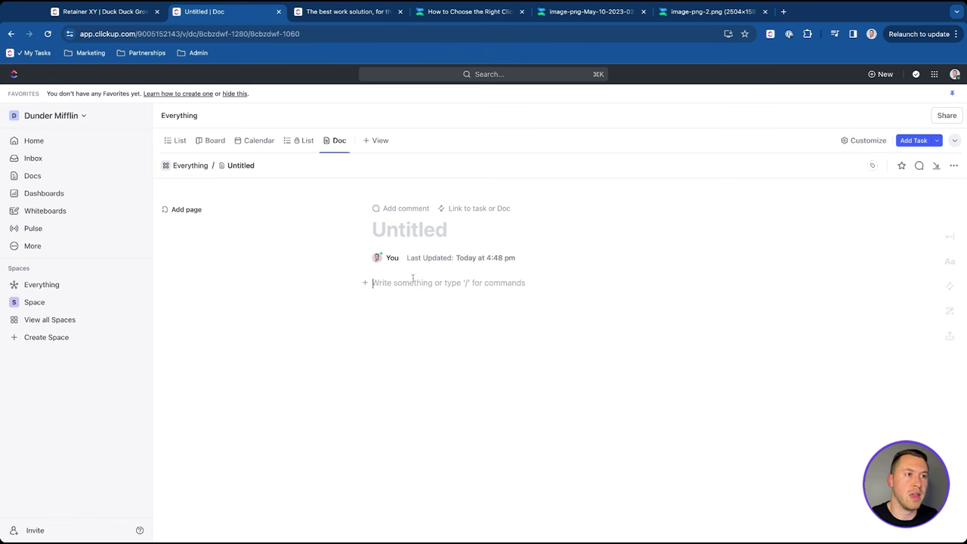
Step: Switch to the Duck Duck Grow workspace and open the ZenPilot Knowledgebase doc at the Everything level
{"action": "left_click", "coordinate": [127, 13]}
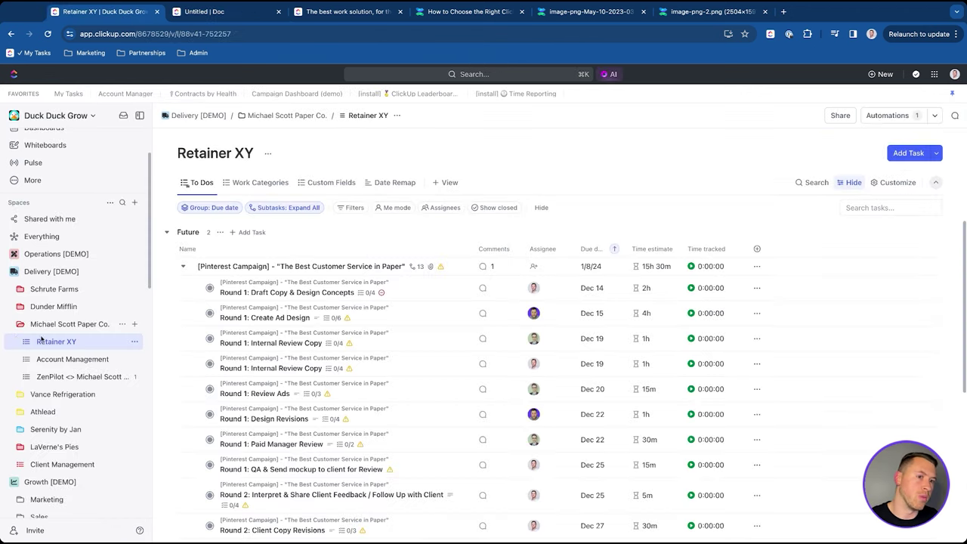
{"action": "left_click", "coordinate": [21, 324]}
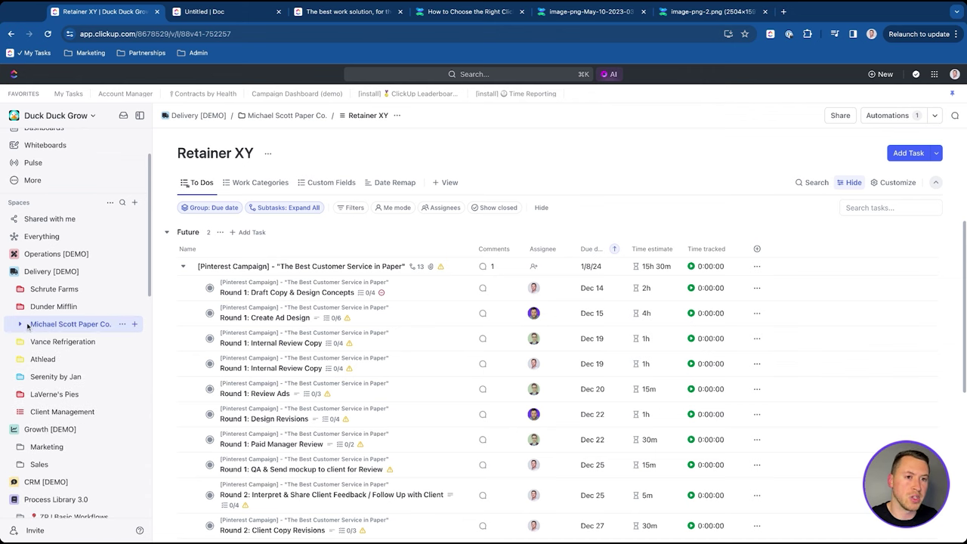
{"action": "left_click", "coordinate": [14, 271]}
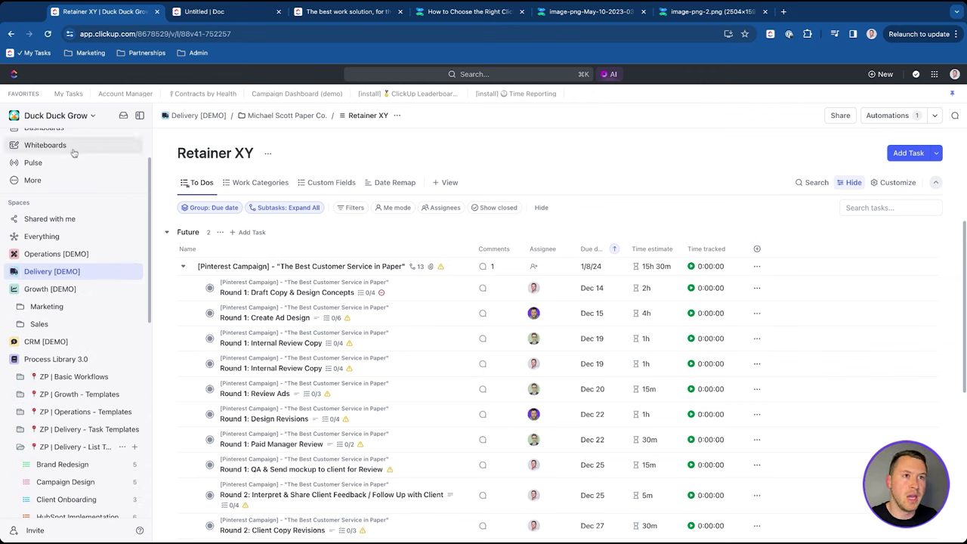
{"action": "scroll", "coordinate": [30, 242], "scroll_direction": "up", "scroll_amount": 2}
{"action": "left_click", "coordinate": [49, 304]}
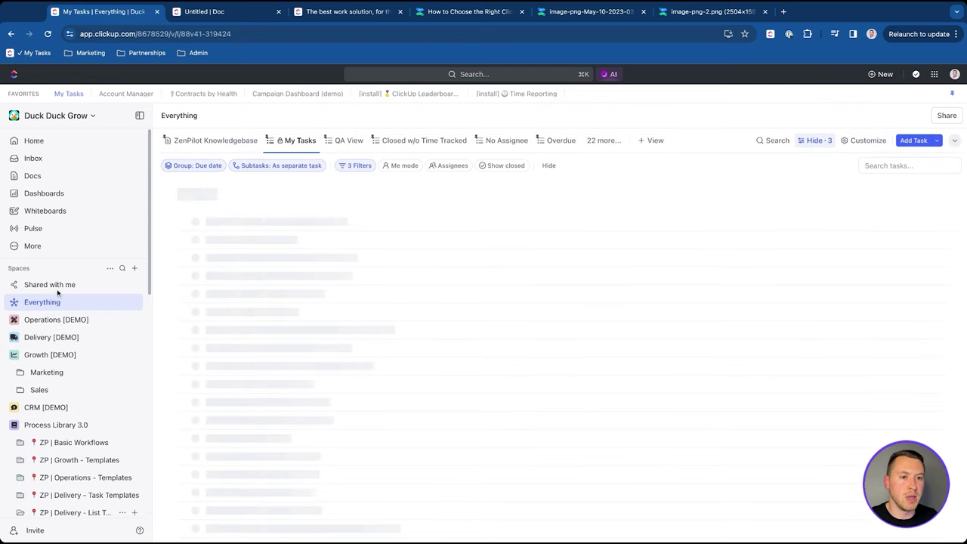
{"action": "left_click", "coordinate": [227, 139]}
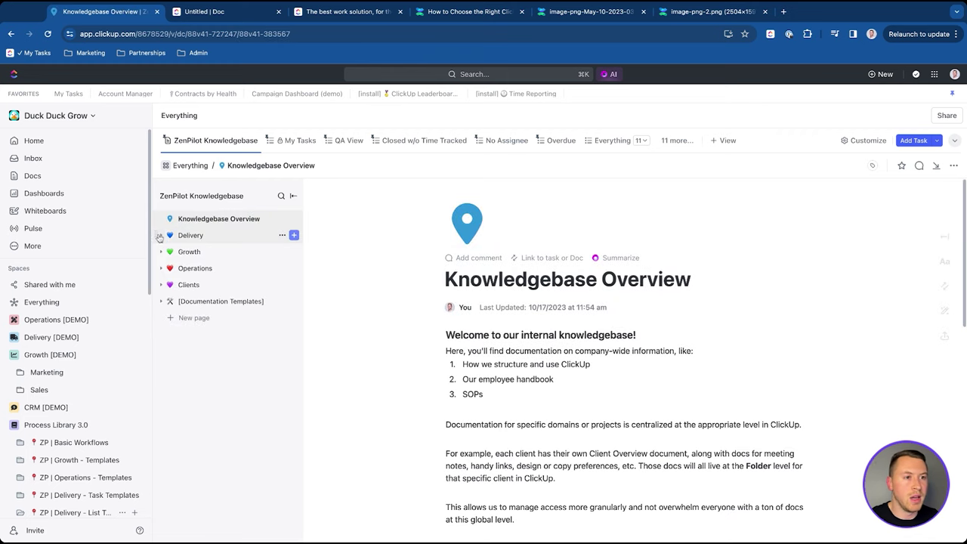
Step: Examine the knowledgebase's Delivery, Clients and Operations page trees, including the Blog Post SOP, and collapse them again
{"action": "left_click", "coordinate": [161, 237]}
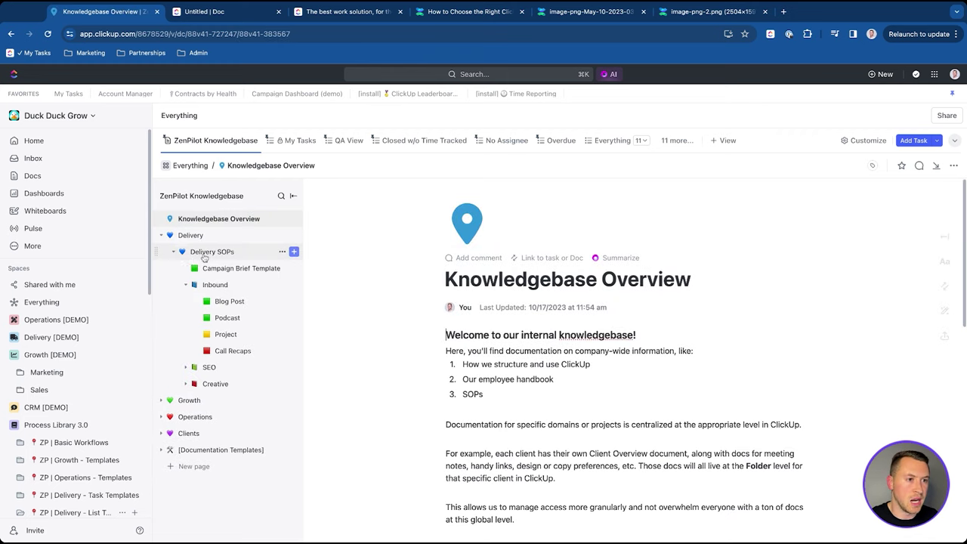
{"action": "left_click", "coordinate": [244, 302]}
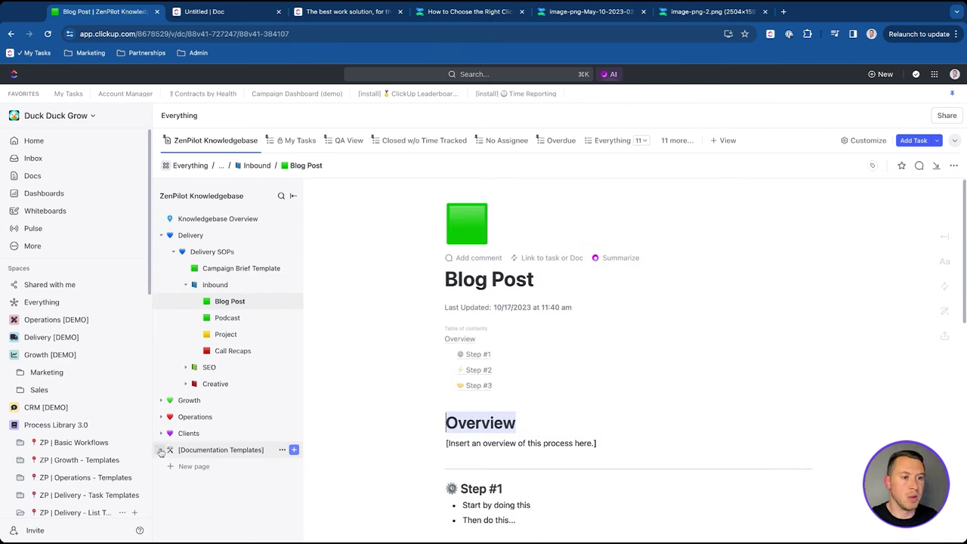
{"action": "left_click", "coordinate": [161, 433]}
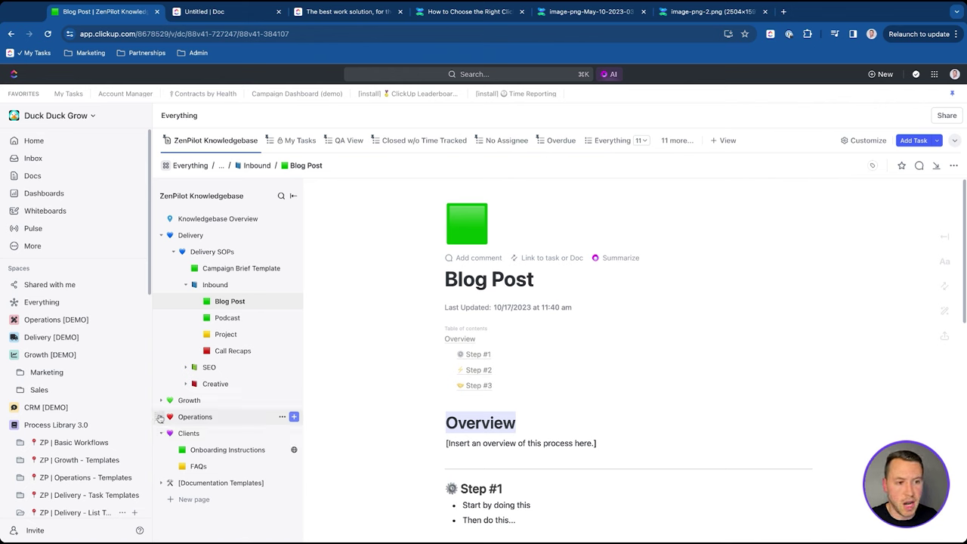
{"action": "left_click", "coordinate": [160, 418]}
{"action": "scroll", "coordinate": [166, 411], "scroll_direction": "down", "scroll_amount": 3}
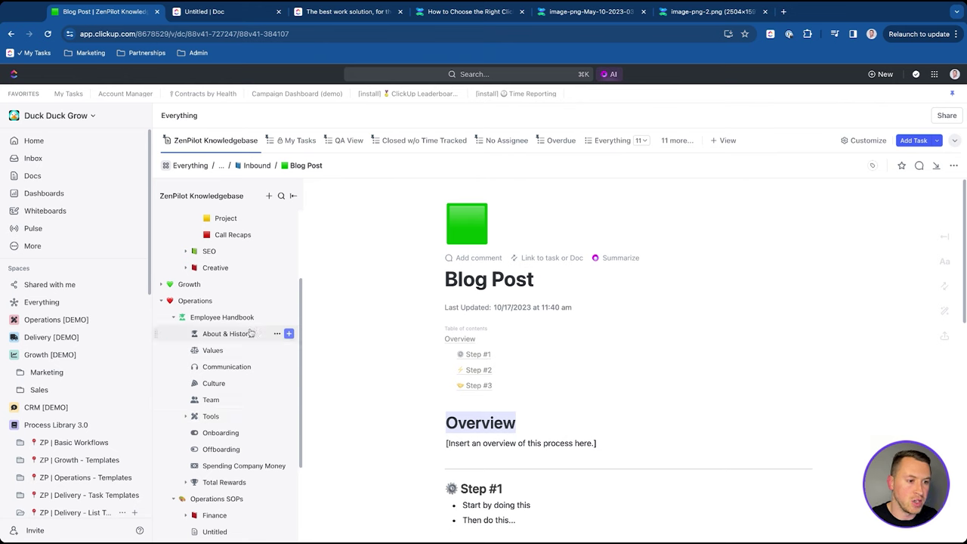
{"action": "left_click", "coordinate": [161, 301]}
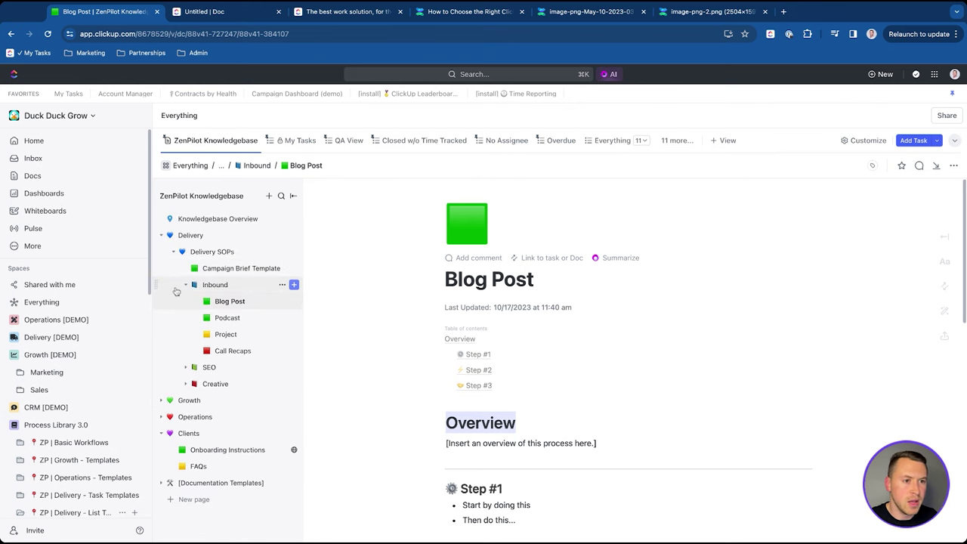
{"action": "left_click", "coordinate": [161, 235]}
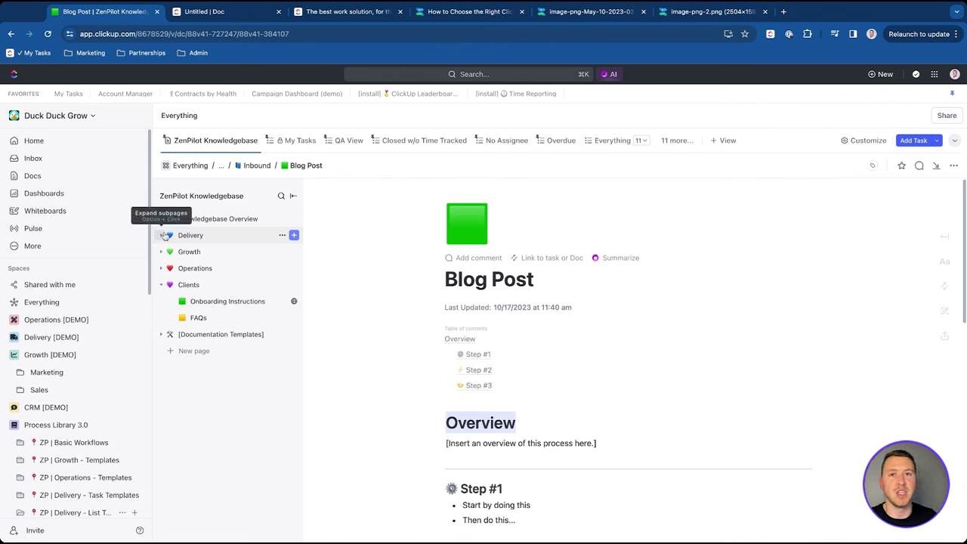
{"action": "left_click", "coordinate": [162, 285]}
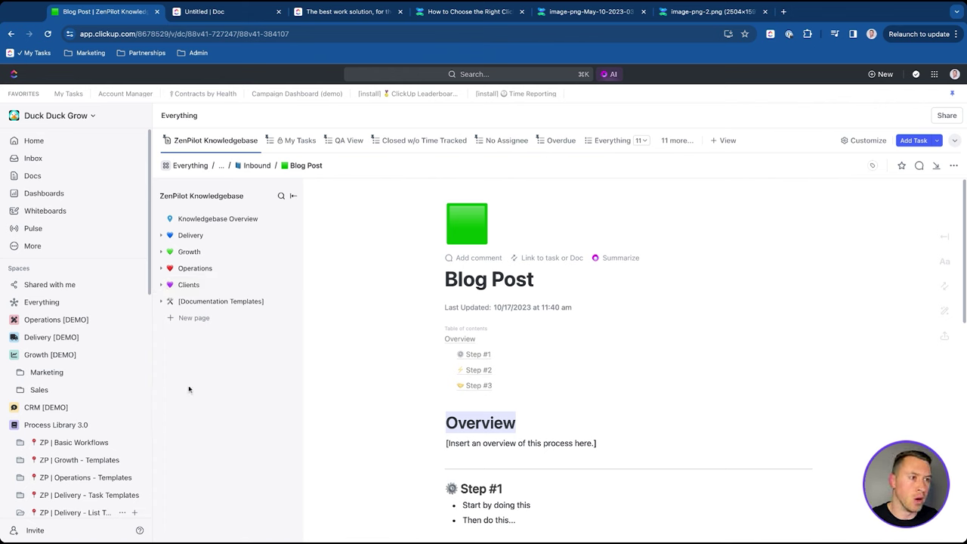
Step: Collapse the expanded spaces and review the My Tasks view's filters and its tasks grouped by due date
{"action": "left_click", "coordinate": [15, 355]}
{"action": "left_click", "coordinate": [14, 390]}
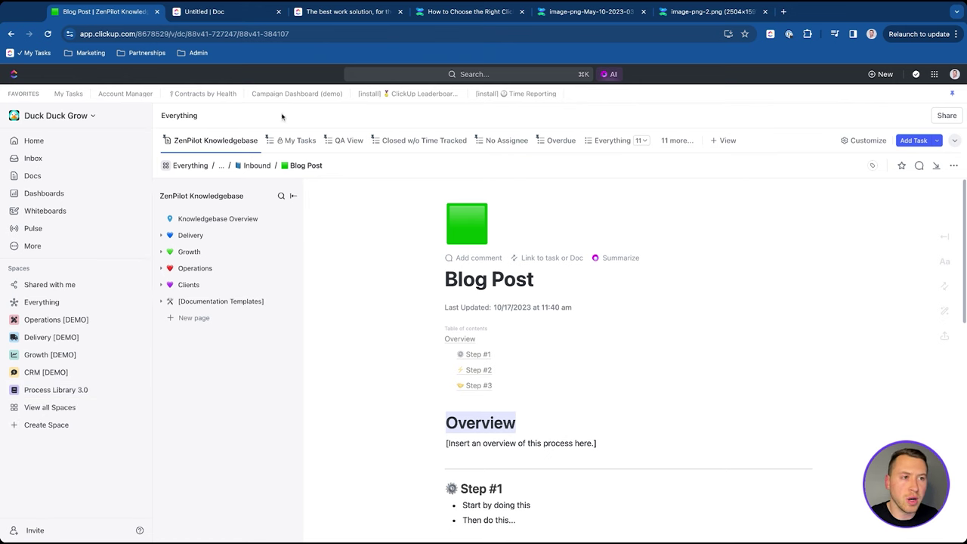
{"action": "left_click", "coordinate": [294, 141]}
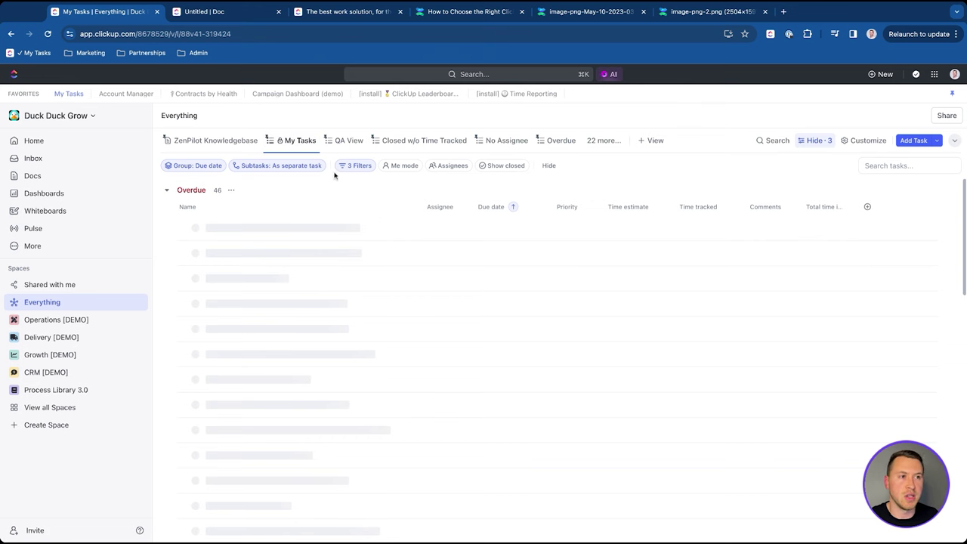
{"action": "left_click", "coordinate": [358, 165]}
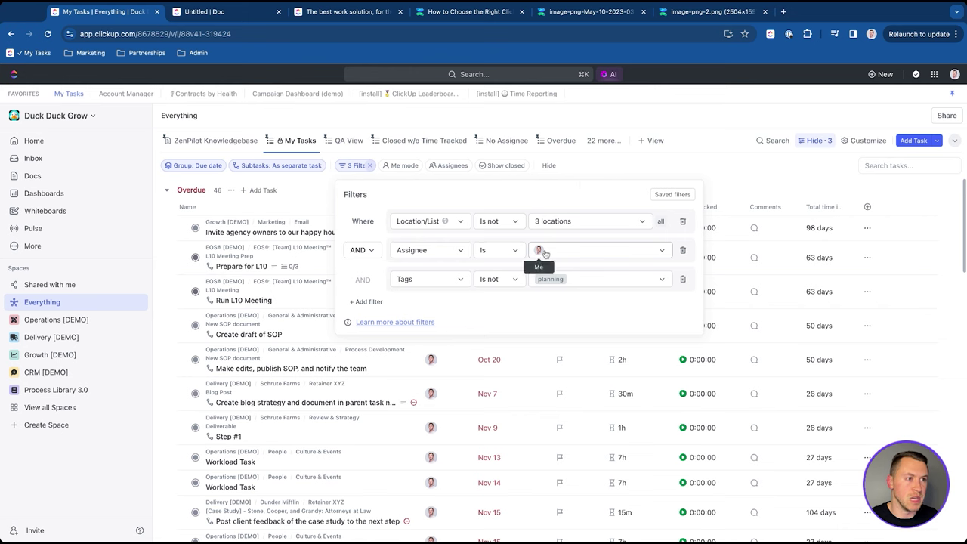
{"action": "left_click", "coordinate": [615, 158]}
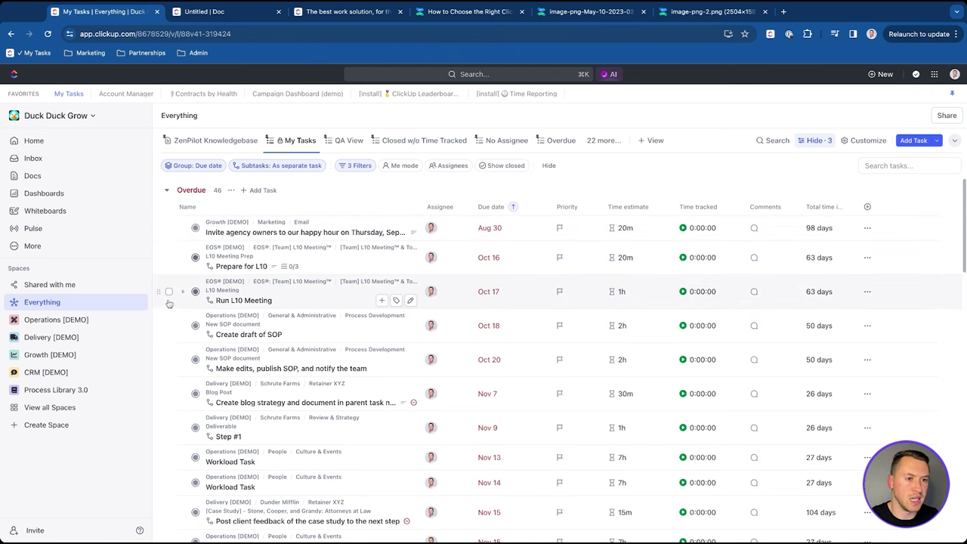
{"action": "scroll", "coordinate": [298, 255], "scroll_direction": "down", "scroll_amount": 10}
{"action": "scroll", "coordinate": [299, 257], "scroll_direction": "down", "scroll_amount": 15}
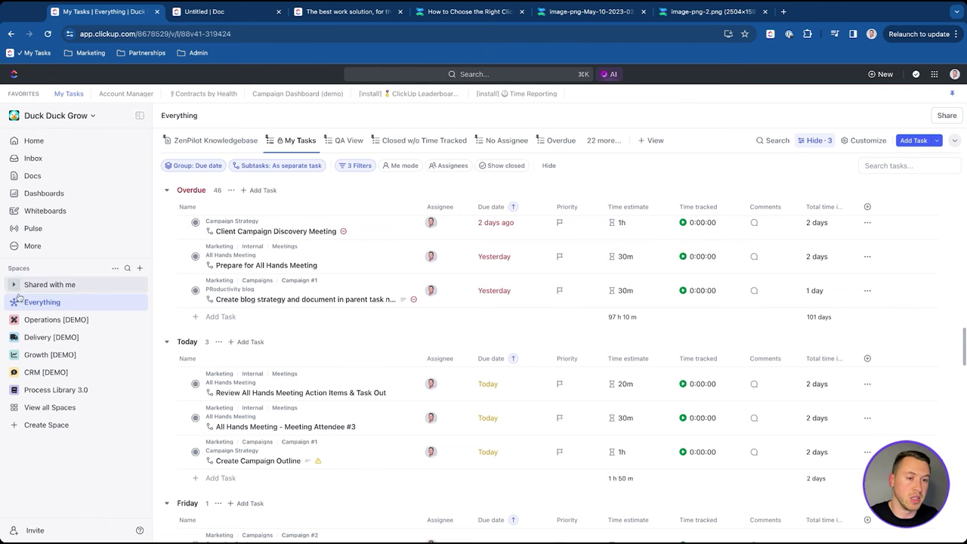
Step: Expand the Delivery [DEMO] space, open its account manager view and review the filters applied to it
{"action": "left_click", "coordinate": [17, 337]}
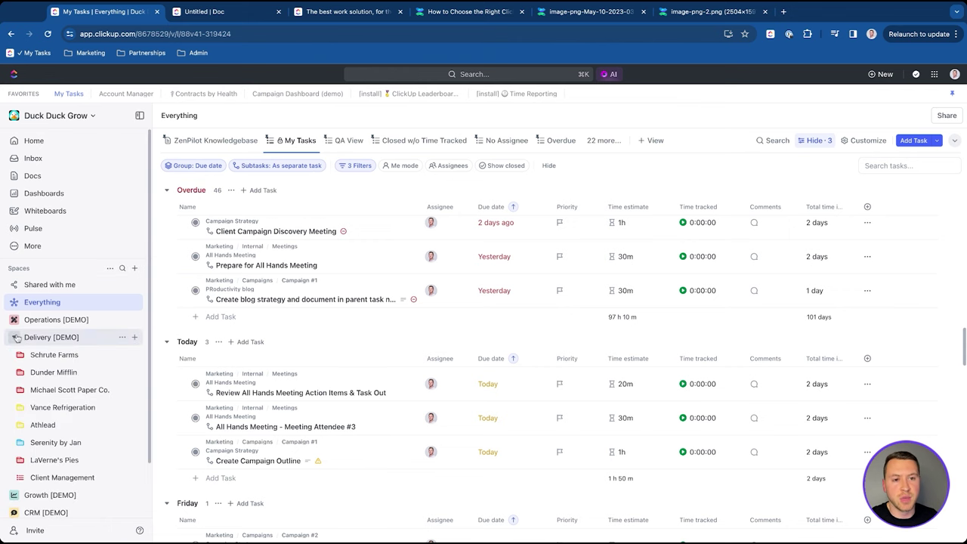
{"action": "left_click", "coordinate": [58, 339]}
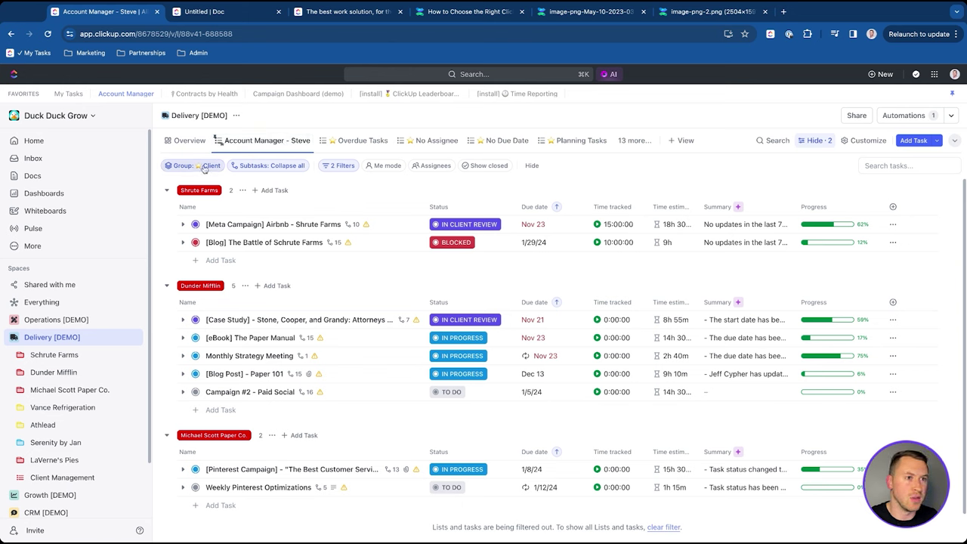
{"action": "left_click", "coordinate": [337, 166]}
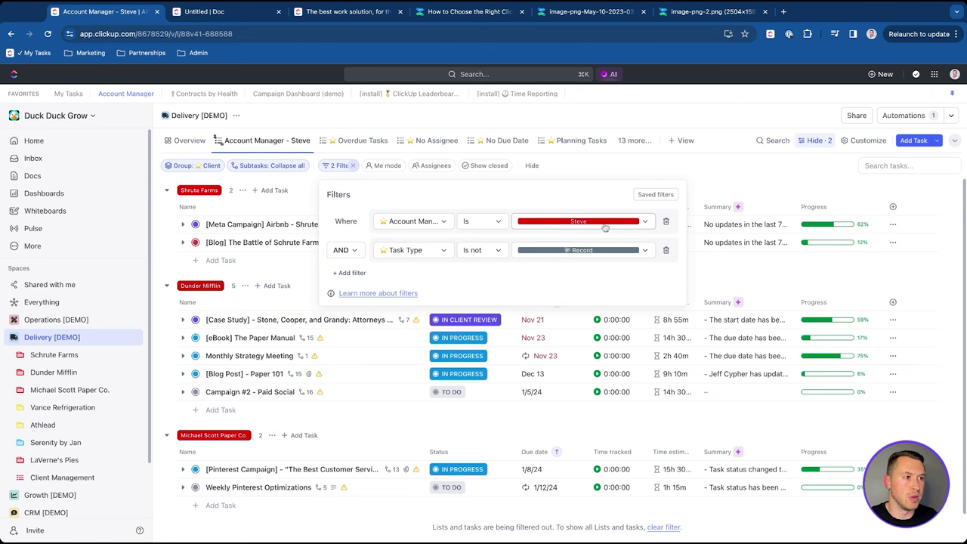
{"action": "left_click", "coordinate": [608, 176]}
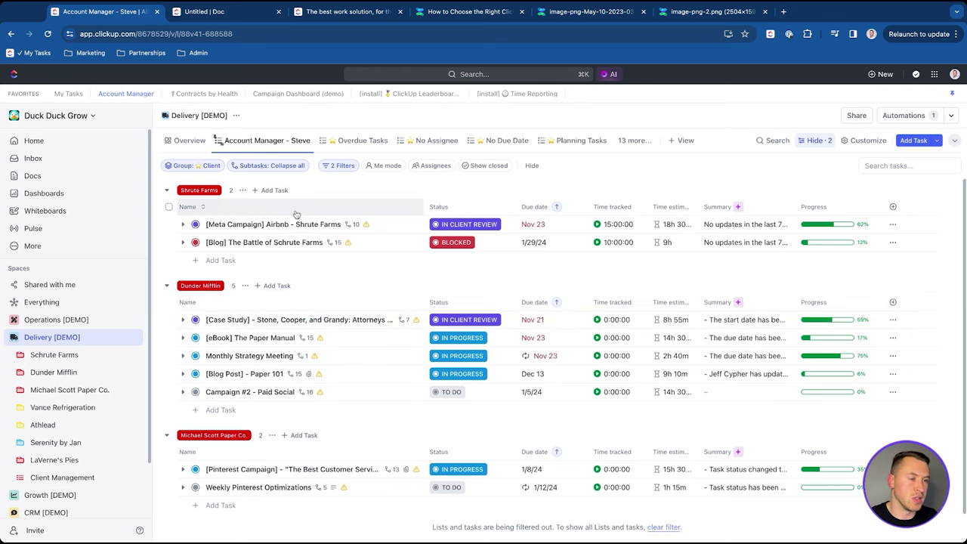
Step: Examine the subtasks of the [Meta Campaign] Airbnb - Shrute Farms task and collapse them again
{"action": "left_click", "coordinate": [184, 225]}
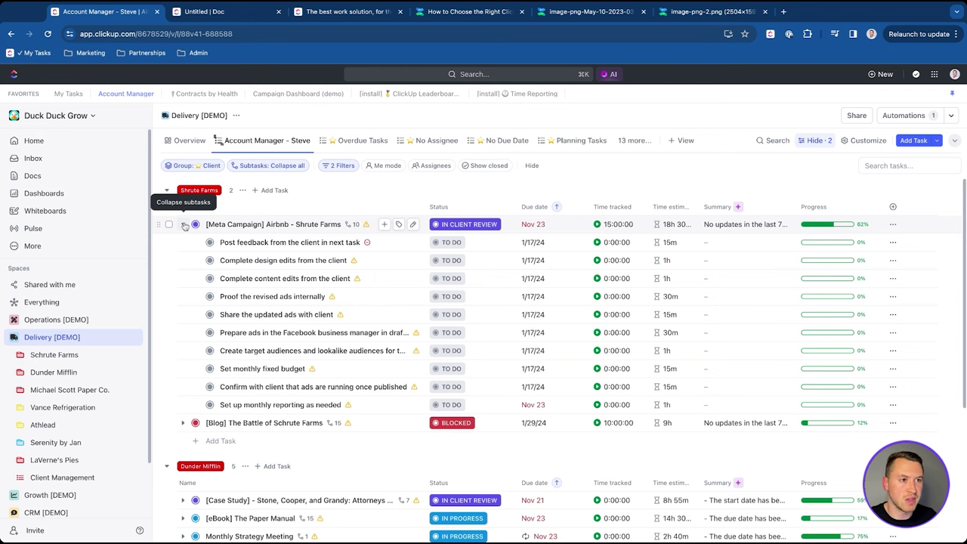
{"action": "left_click", "coordinate": [184, 226]}
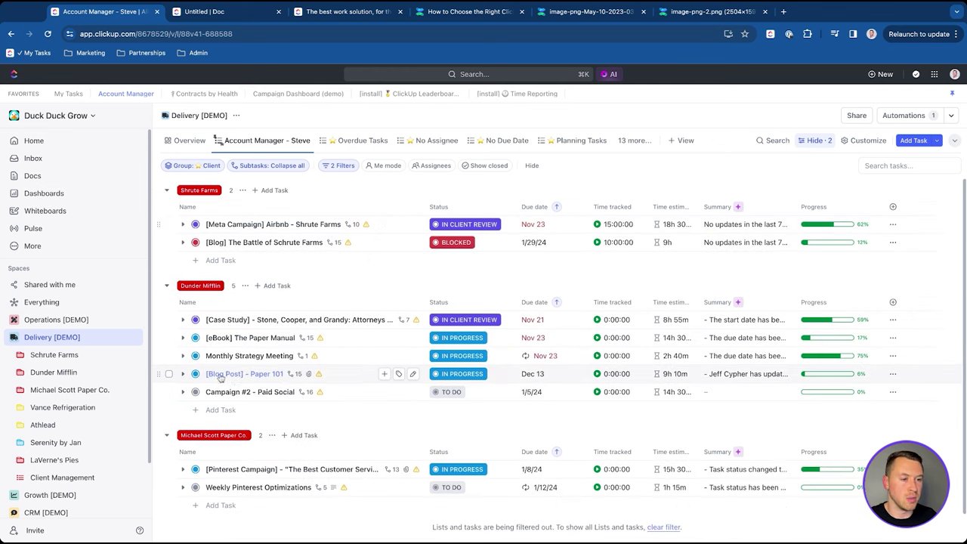
{"action": "left_click", "coordinate": [184, 225]}
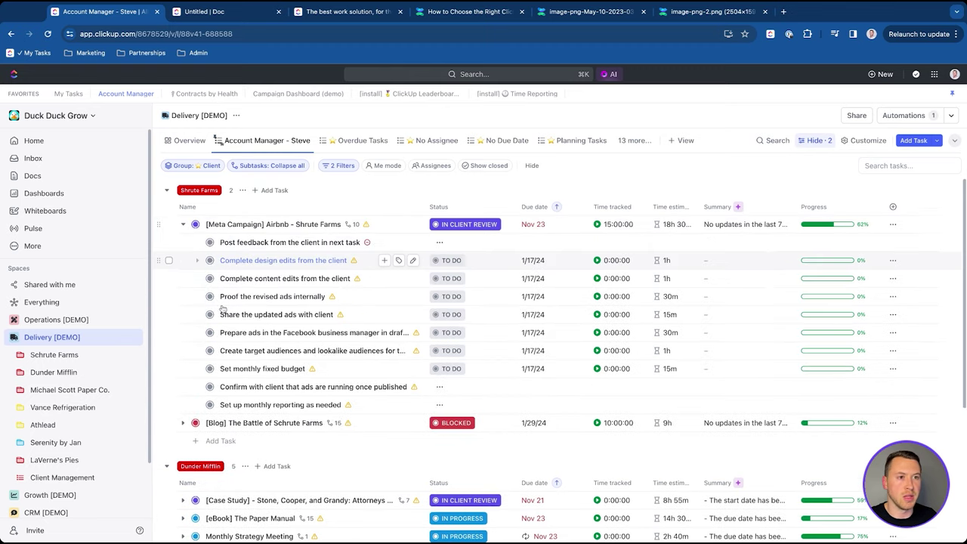
{"action": "left_click", "coordinate": [183, 225]}
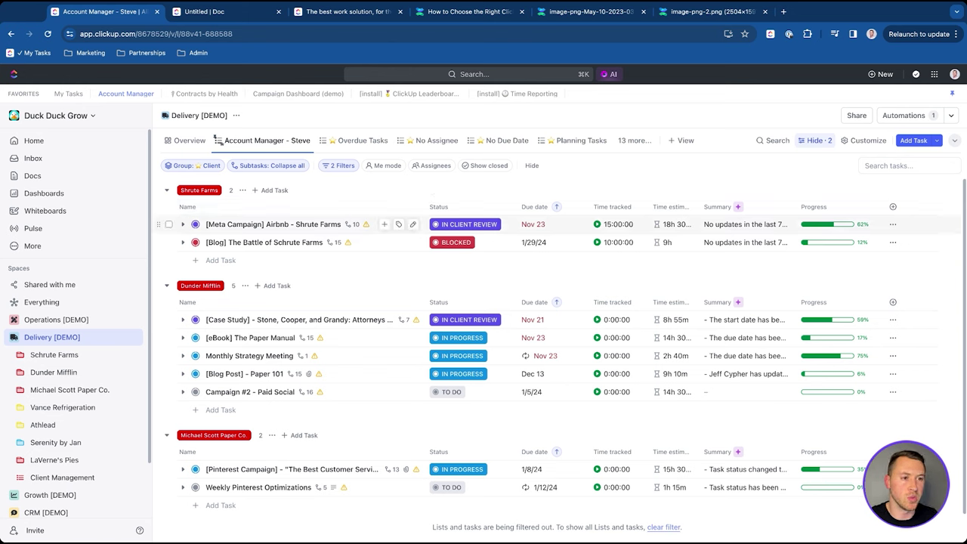
Step: Open the Dunder Mifflin folder's docs and read the 6/7/23 (copy) meeting notes under Q1 - 2023
{"action": "left_click", "coordinate": [47, 373]}
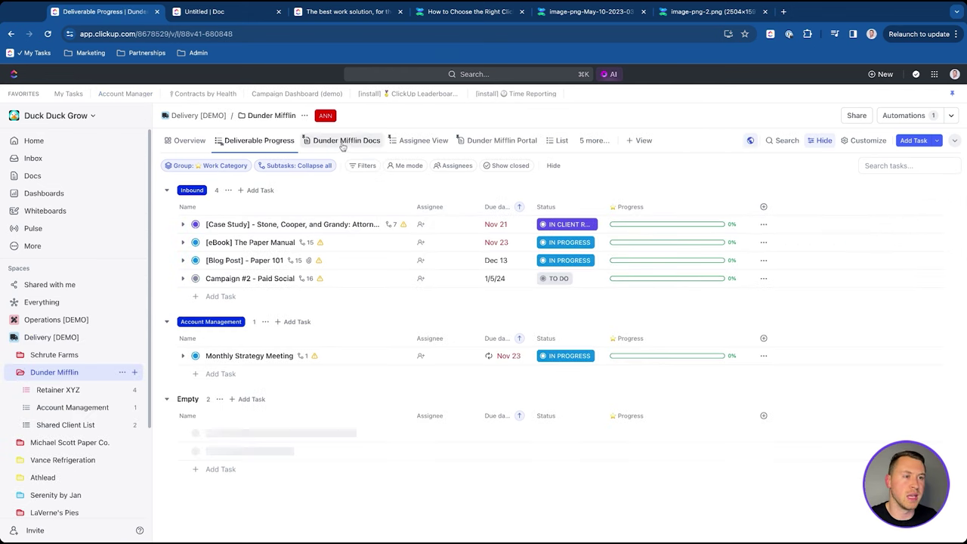
{"action": "left_click", "coordinate": [348, 141]}
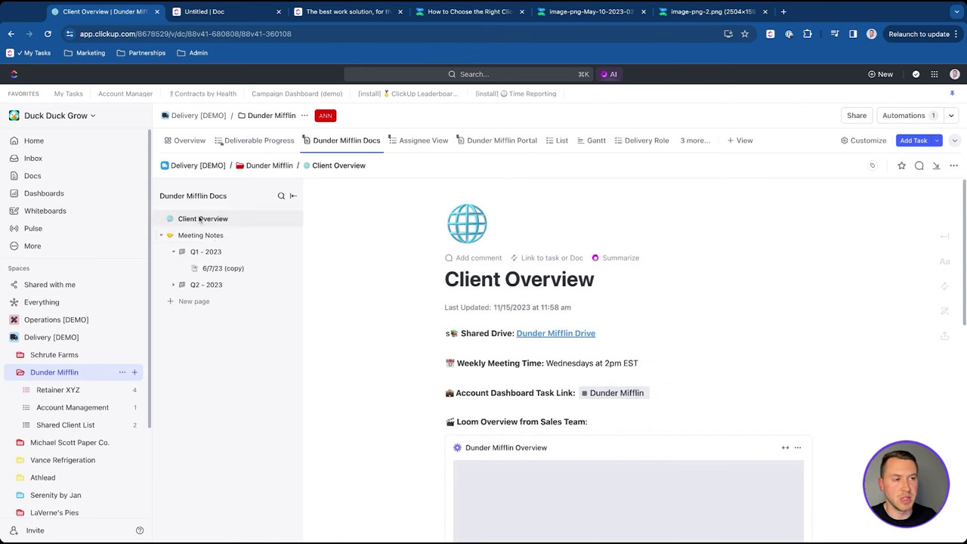
{"action": "left_click", "coordinate": [221, 251]}
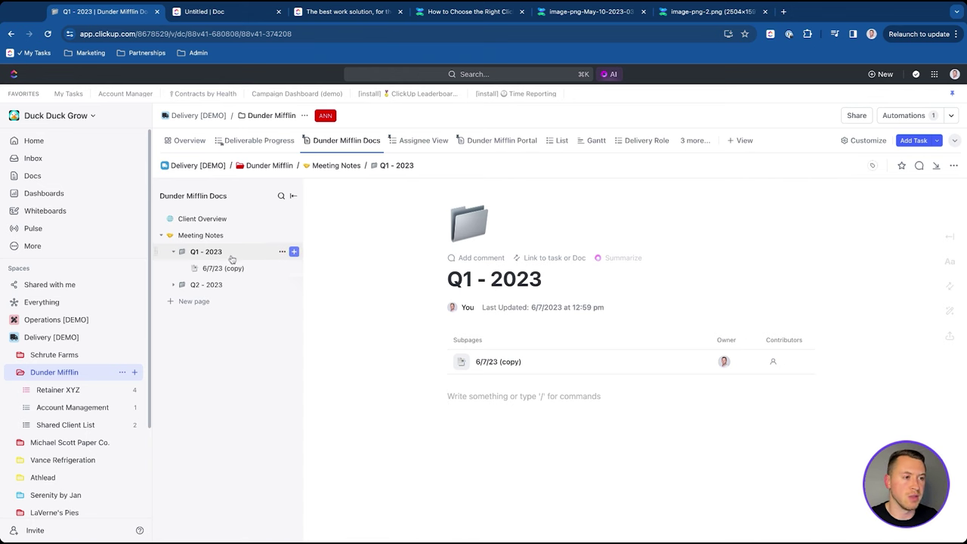
{"action": "left_click", "coordinate": [226, 268]}
{"action": "scroll", "coordinate": [543, 326], "scroll_direction": "down", "scroll_amount": 3}
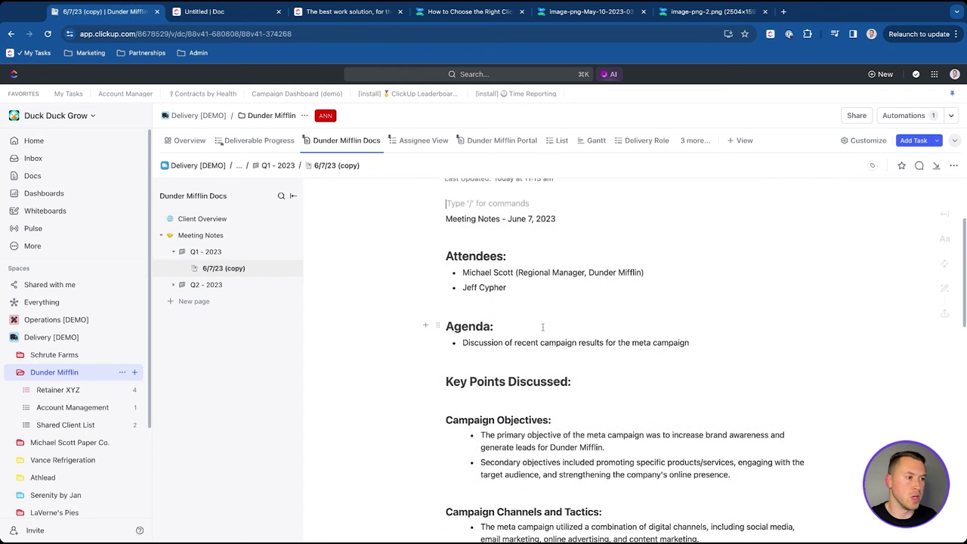
Step: Review the Client Overview page of the Dunder Mifflin Docs, then collapse the Meeting Notes pages and the Dunder Mifflin folder
{"action": "left_click", "coordinate": [219, 218]}
{"action": "scroll", "coordinate": [514, 297], "scroll_direction": "down", "scroll_amount": 3}
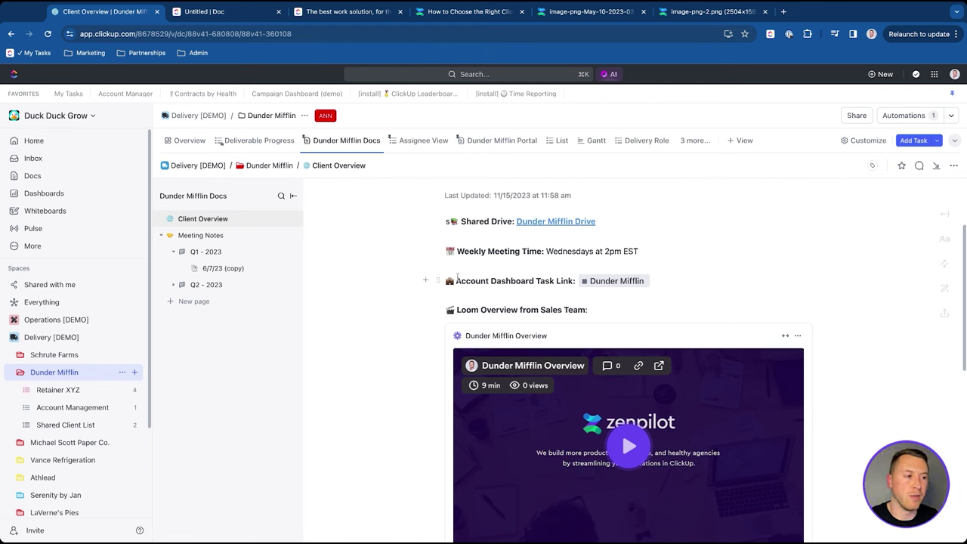
{"action": "left_click", "coordinate": [163, 237]}
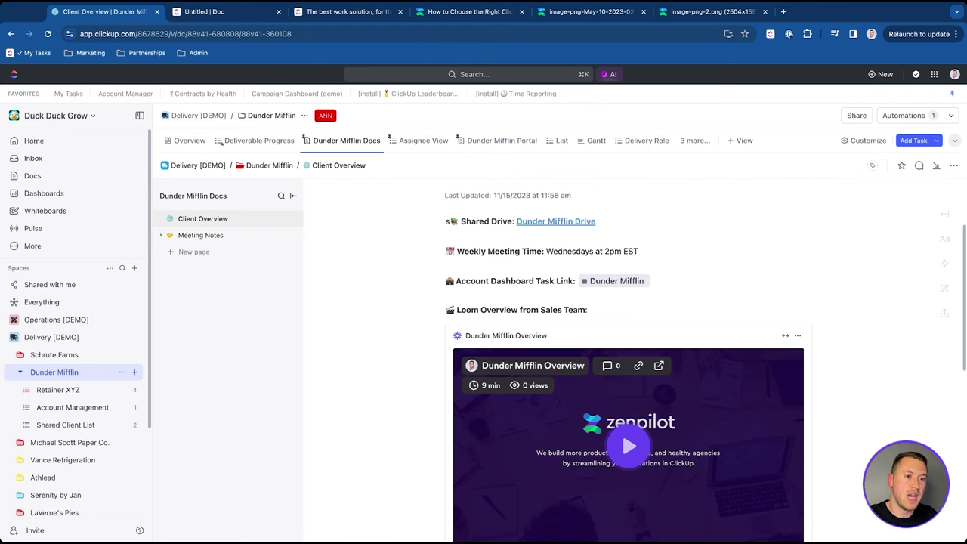
{"action": "left_click", "coordinate": [20, 372]}
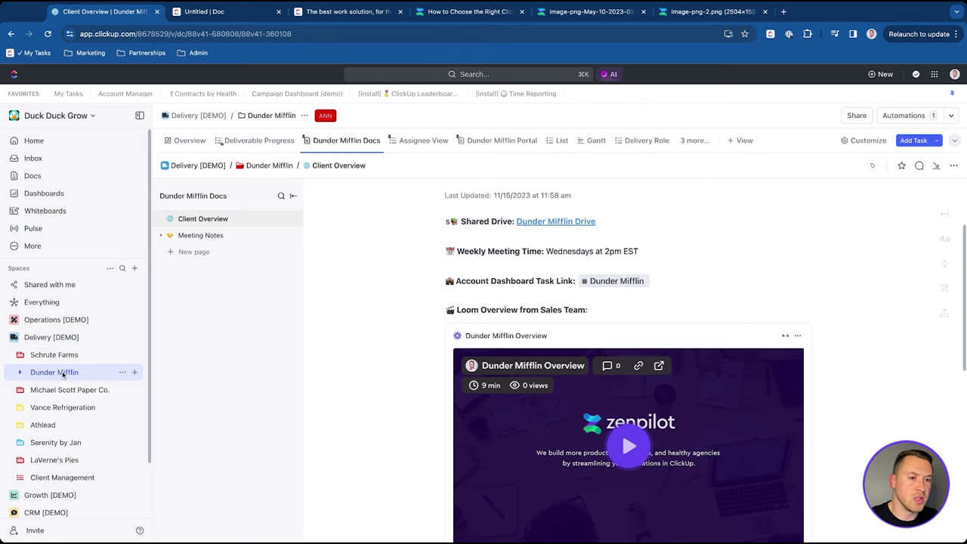
Step: Return to the Delivery [DEMO] space, then switch to the Dunder Mifflin workspace and open its Space overview
{"action": "left_click", "coordinate": [45, 337]}
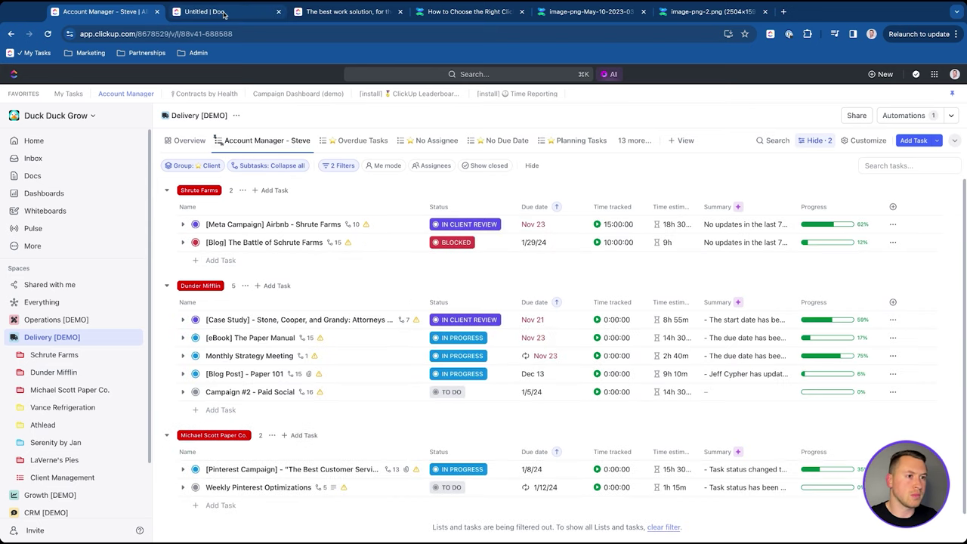
{"action": "left_click", "coordinate": [224, 13]}
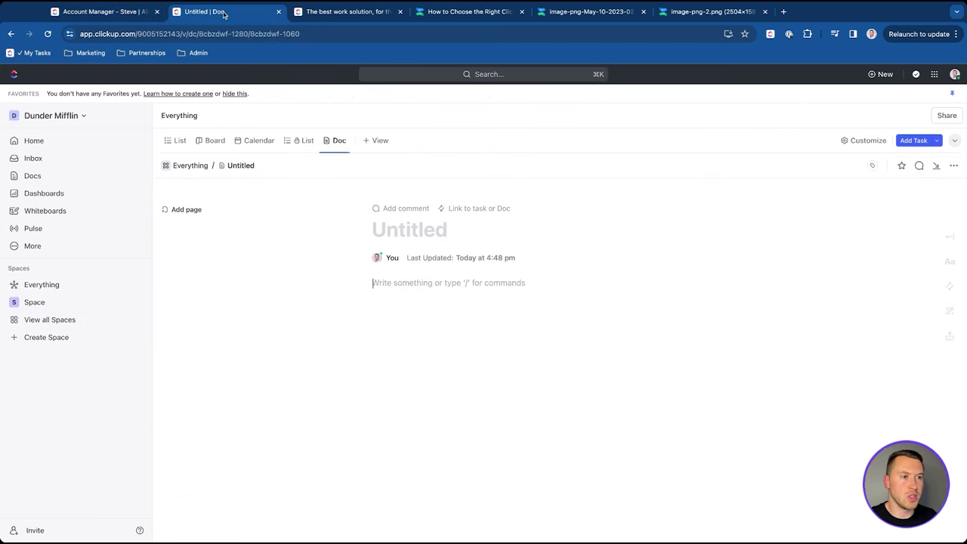
{"action": "left_click", "coordinate": [28, 303]}
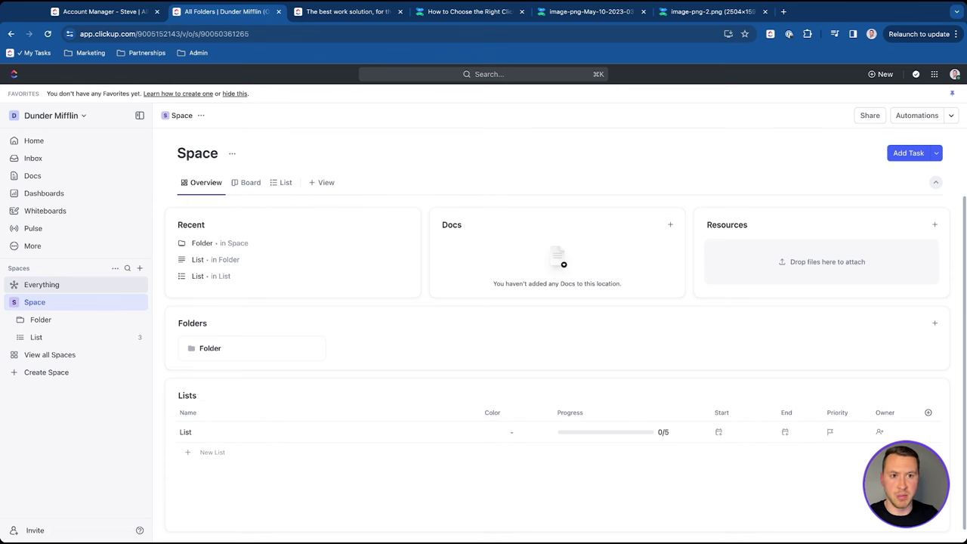
Step: In the Duck Duck Grow workspace, collapse Delivery [DEMO], expand CRM [DEMO] and review the active accounts in its Deals list
{"action": "left_click", "coordinate": [98, 11]}
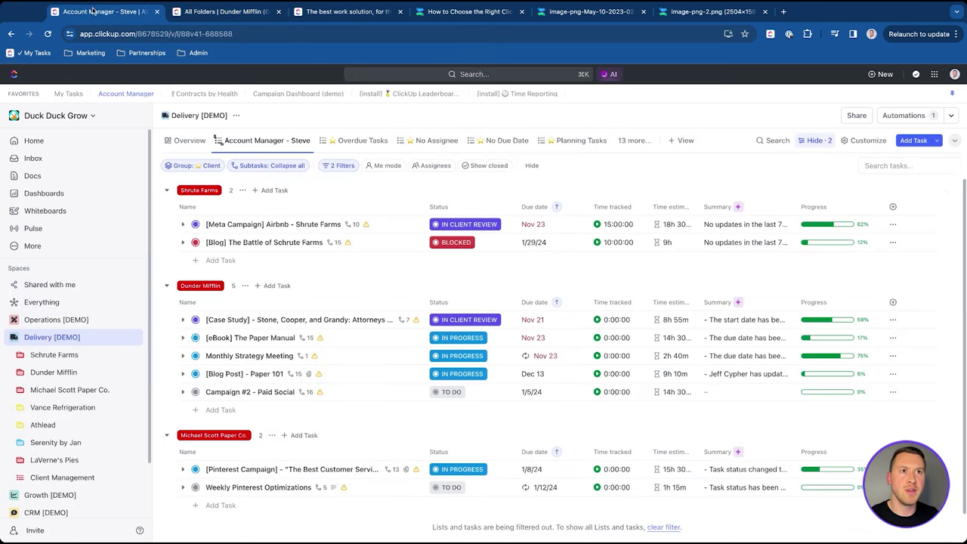
{"action": "left_click", "coordinate": [13, 337]}
{"action": "left_click", "coordinate": [13, 371]}
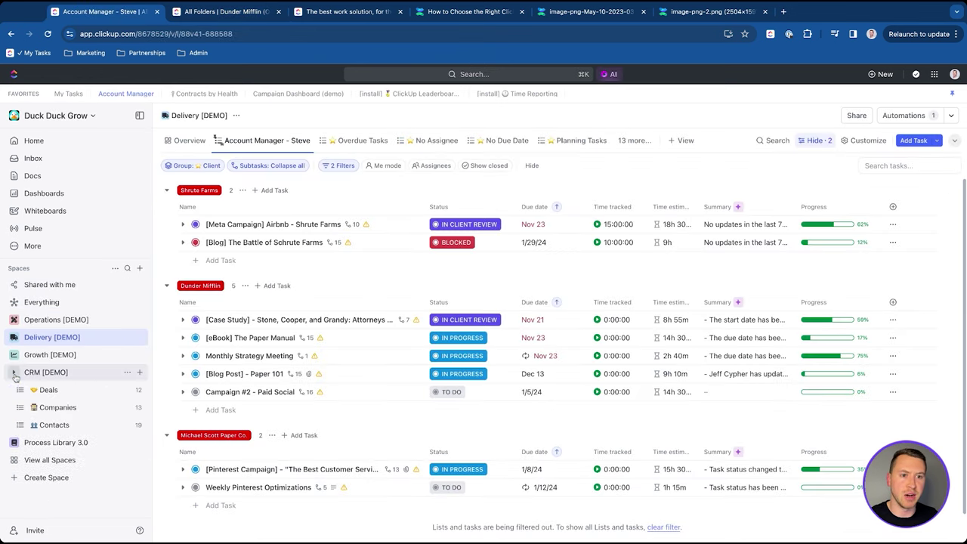
{"action": "left_click", "coordinate": [52, 390]}
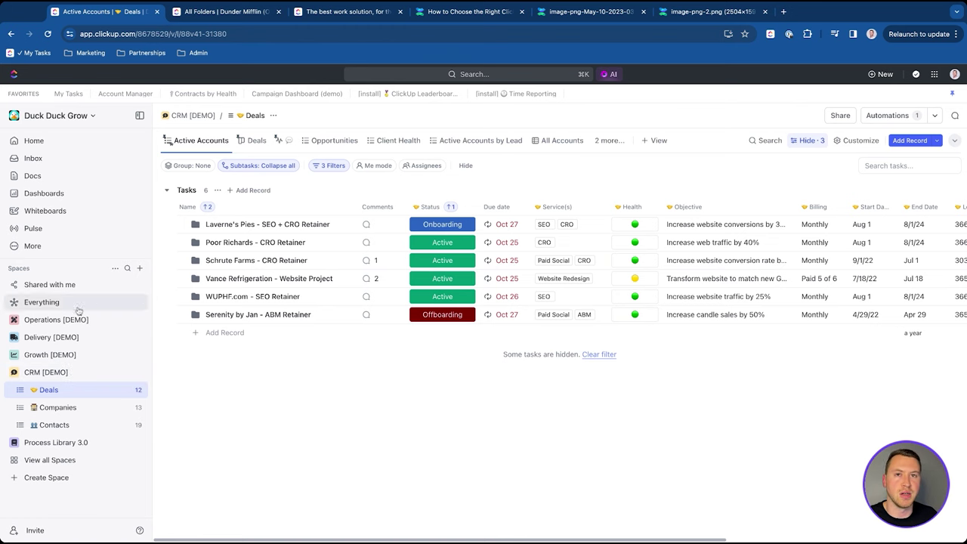
Step: Switch to the Dunder Mifflin workspace, open the List inside Folder and show the field types for a new column
{"action": "left_click", "coordinate": [212, 12]}
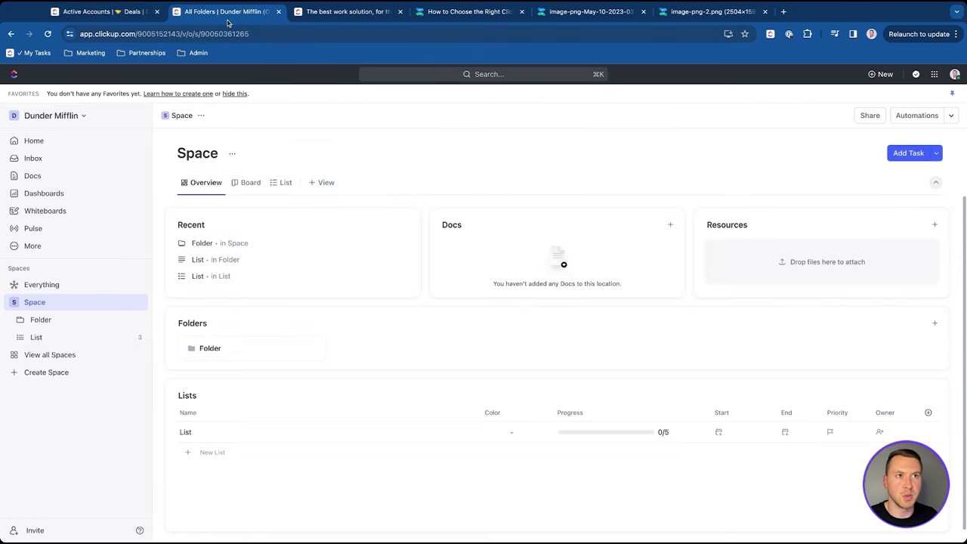
{"action": "left_click", "coordinate": [21, 321]}
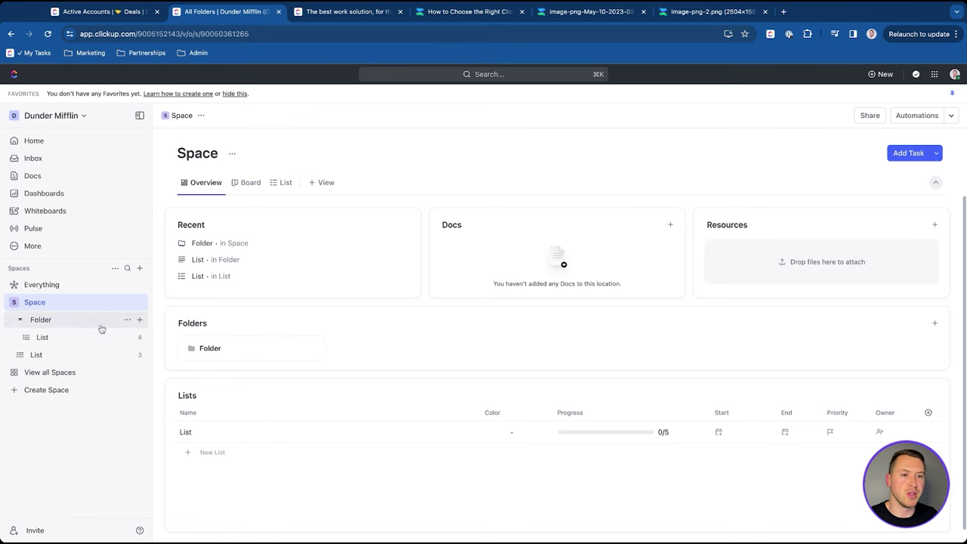
{"action": "left_click", "coordinate": [68, 341]}
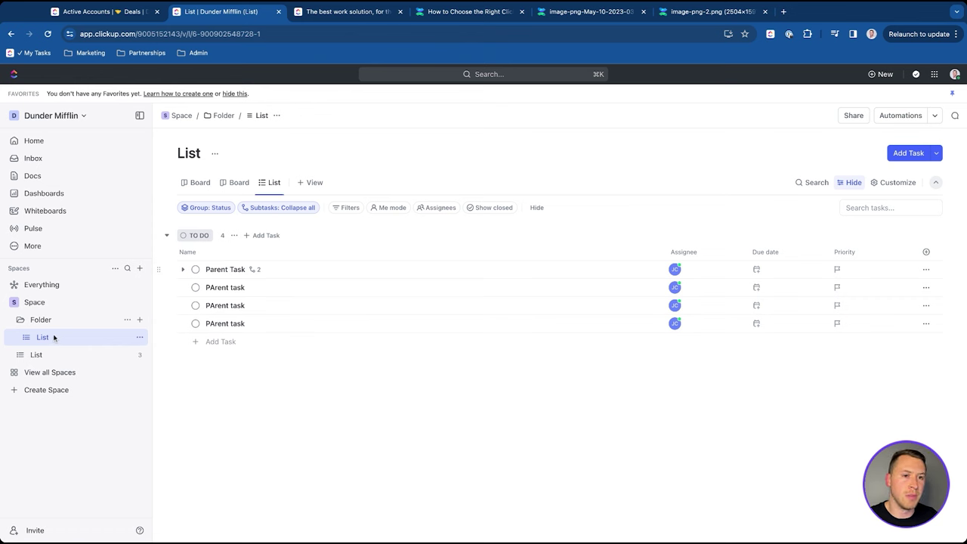
{"action": "left_click", "coordinate": [927, 252]}
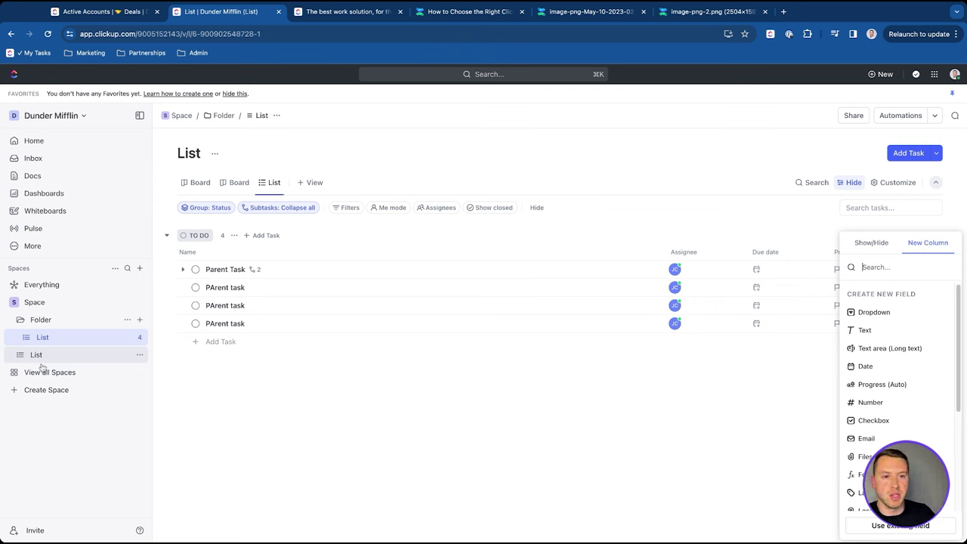
Step: Open the Space's List view and examine the full range of custom field types offered for a new column
{"action": "left_click", "coordinate": [38, 303]}
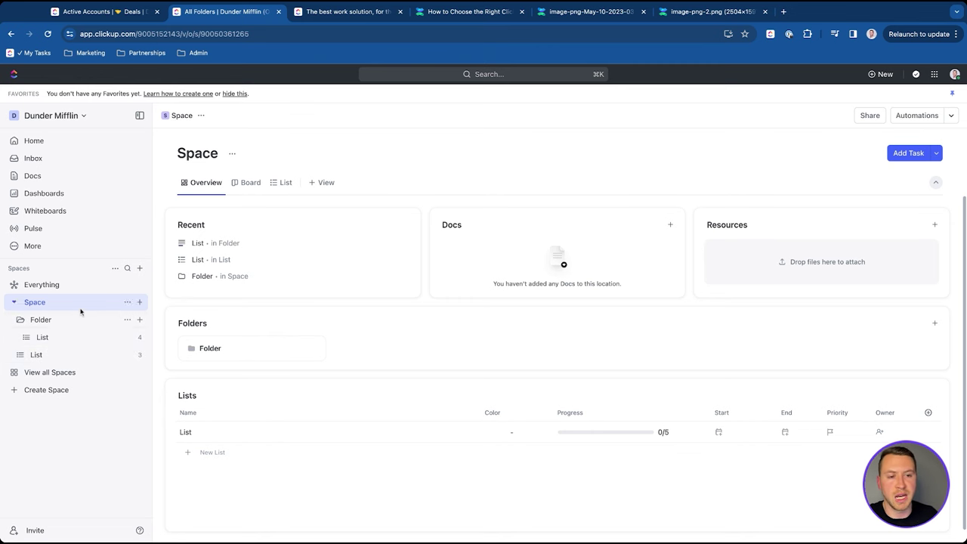
{"action": "left_click", "coordinate": [279, 182]}
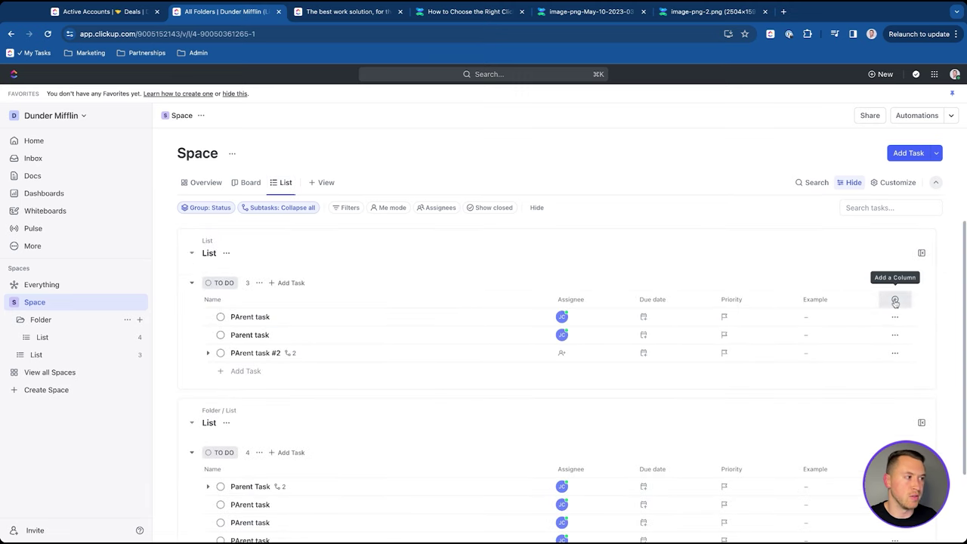
{"action": "left_click", "coordinate": [895, 301]}
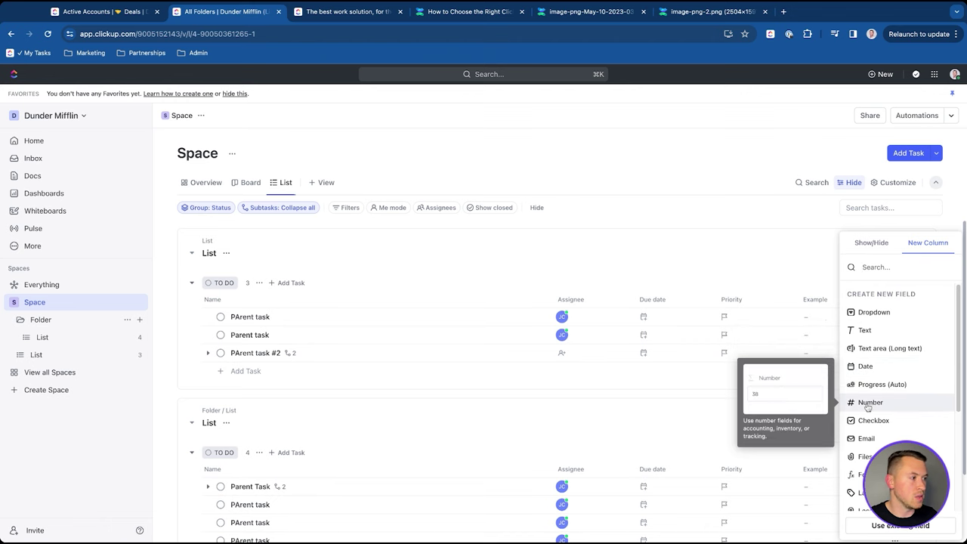
{"action": "scroll", "coordinate": [877, 440], "scroll_direction": "down", "scroll_amount": 5}
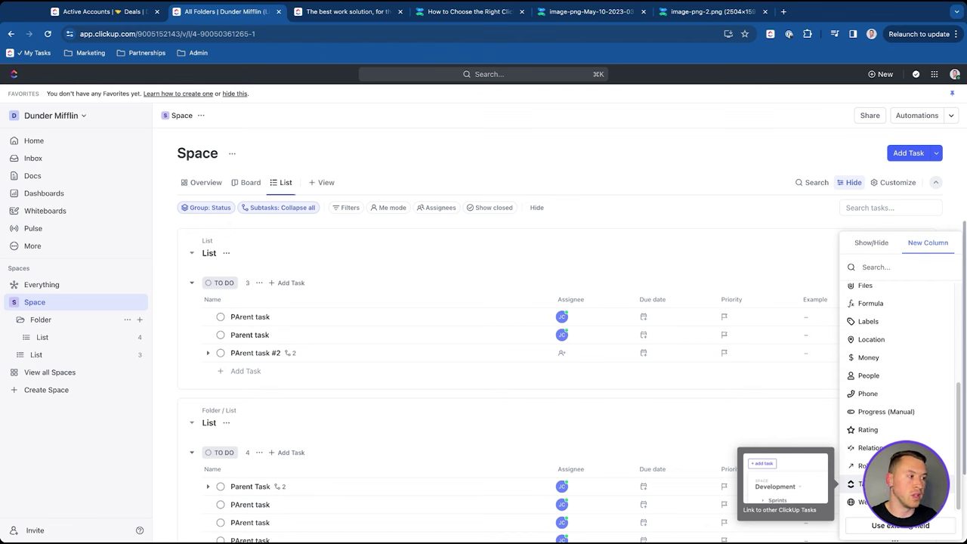
{"action": "scroll", "coordinate": [877, 476], "scroll_direction": "up", "scroll_amount": 5}
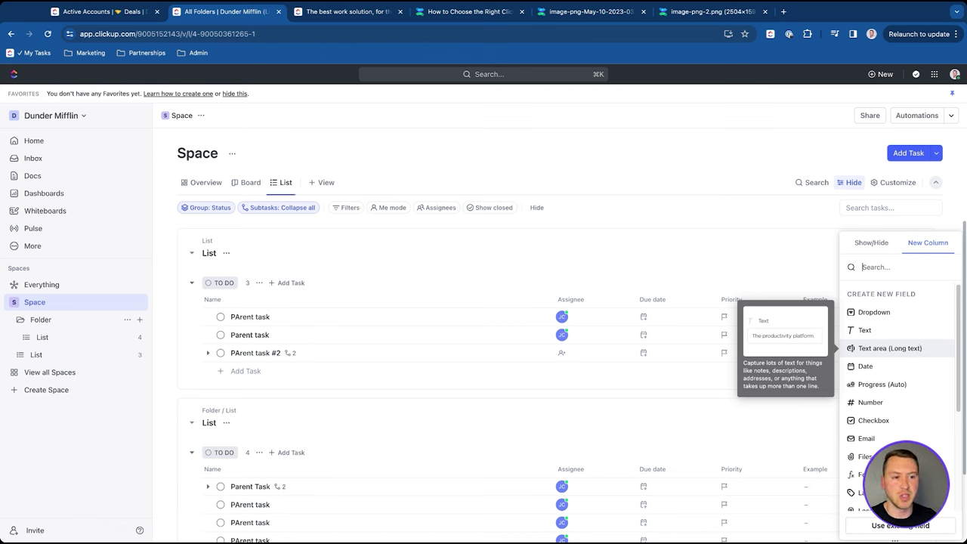
Step: Open the private List view at the Everything level and show its new column field types
{"action": "left_click", "coordinate": [49, 284]}
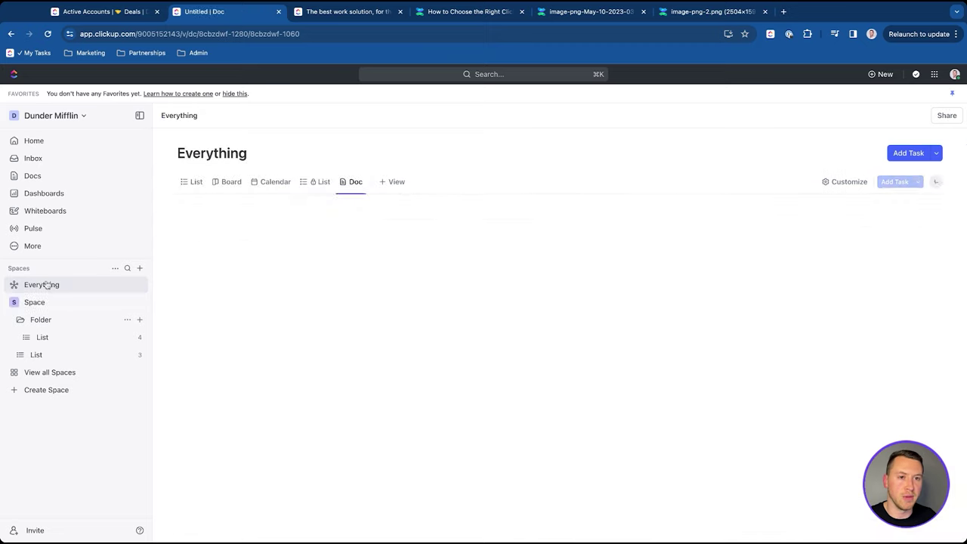
{"action": "left_click", "coordinate": [184, 141]}
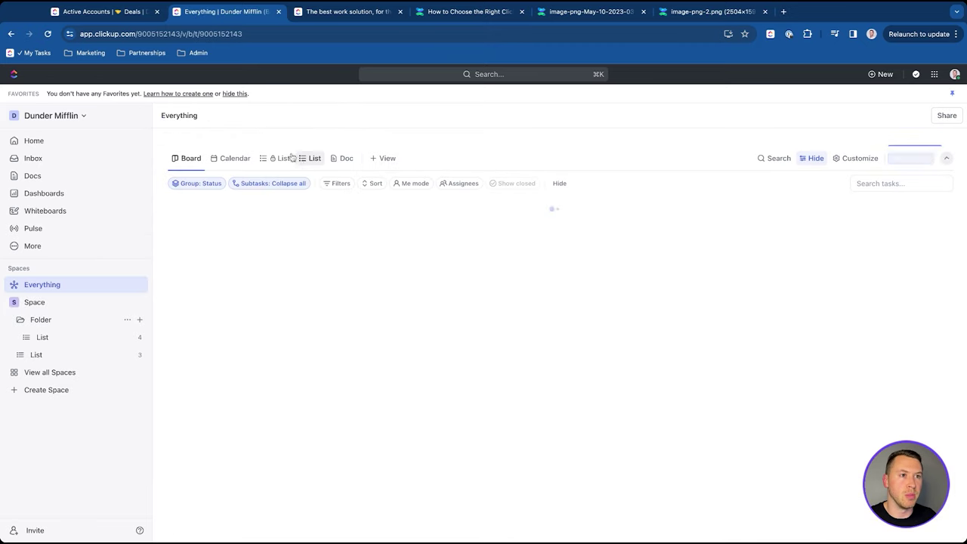
{"action": "left_click", "coordinate": [289, 181]}
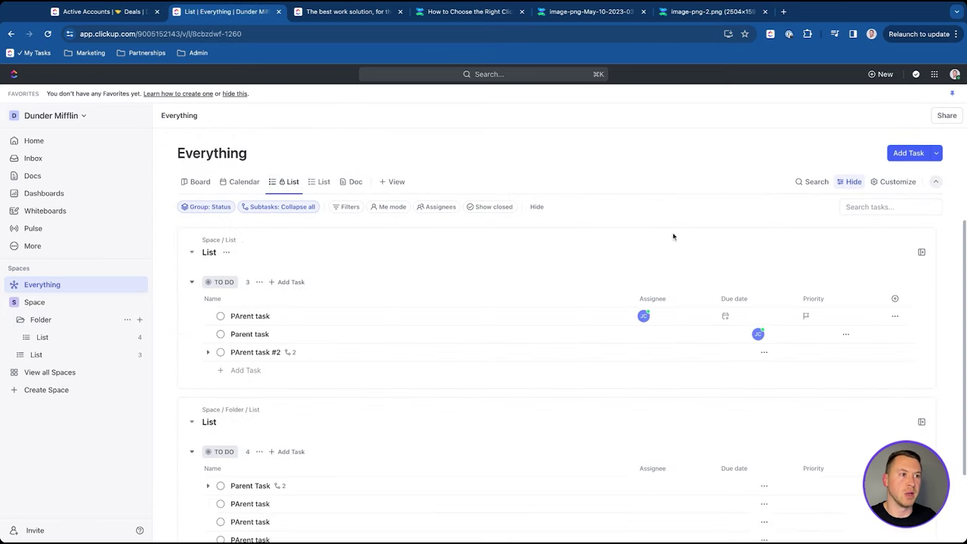
{"action": "left_click", "coordinate": [895, 300]}
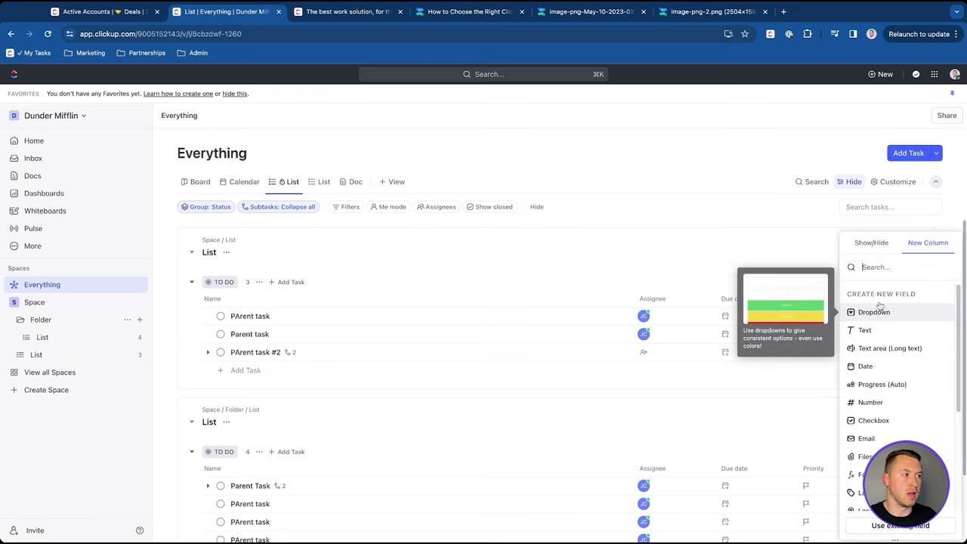
Step: In the Space's List view, set the Example dropdown field of the first PArent task to Option #3
{"action": "left_click", "coordinate": [35, 302]}
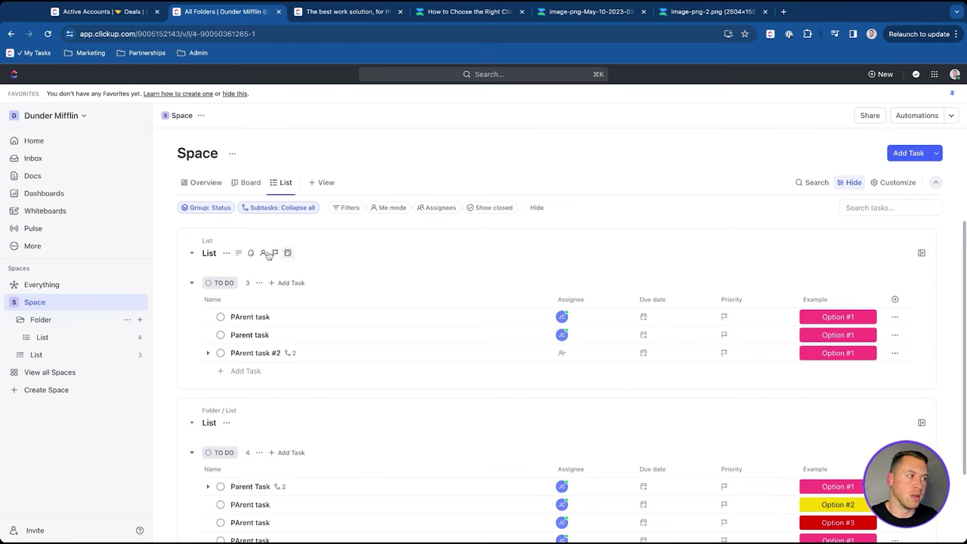
{"action": "left_click", "coordinate": [895, 299]}
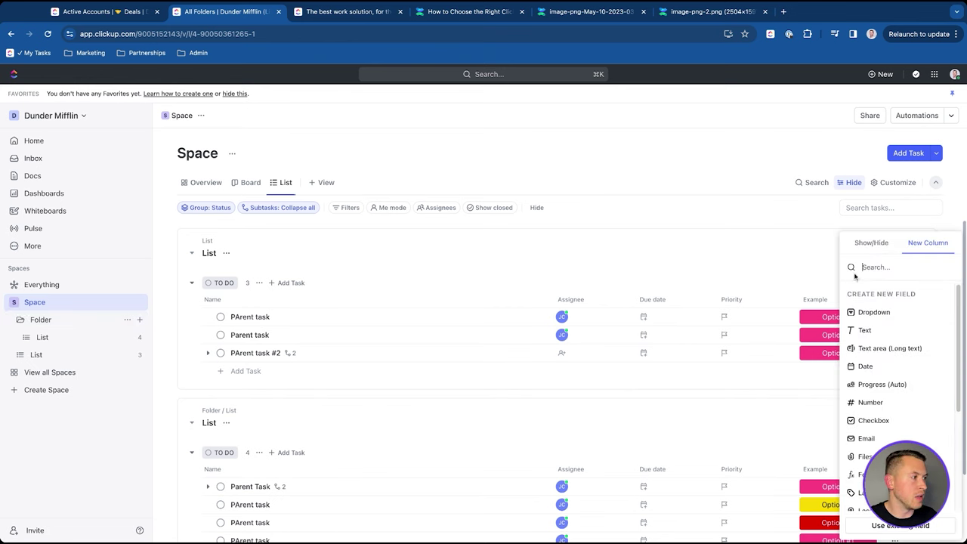
{"action": "left_click", "coordinate": [875, 313]}
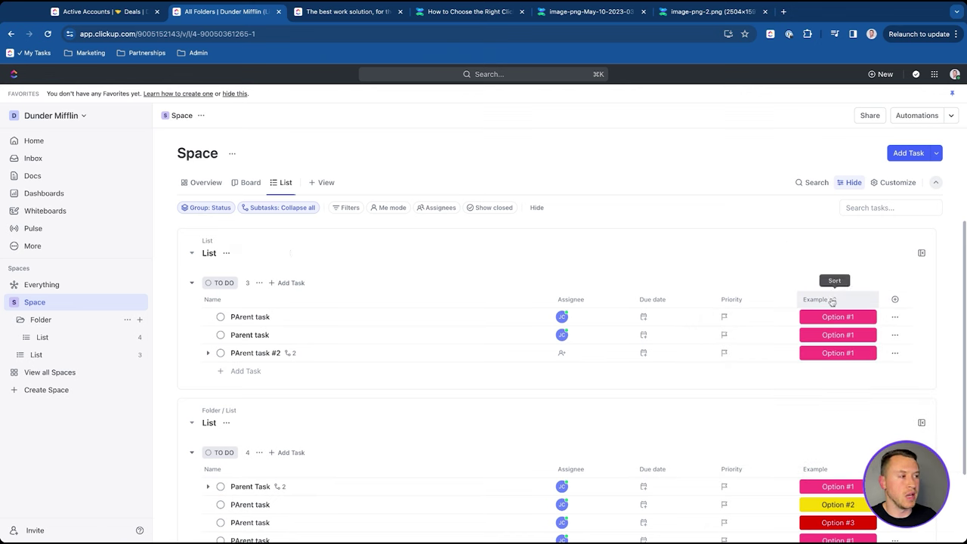
{"action": "left_click", "coordinate": [832, 318]}
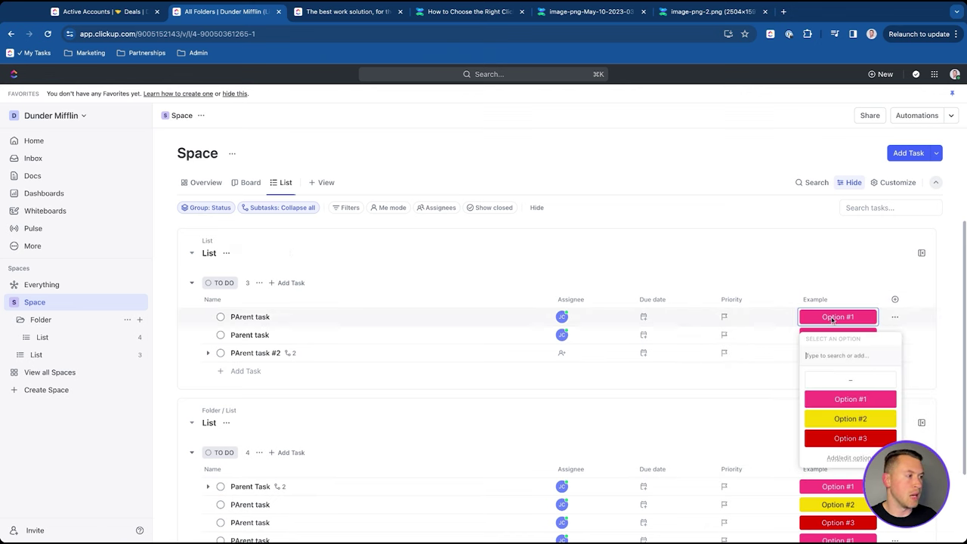
{"action": "left_click", "coordinate": [850, 441]}
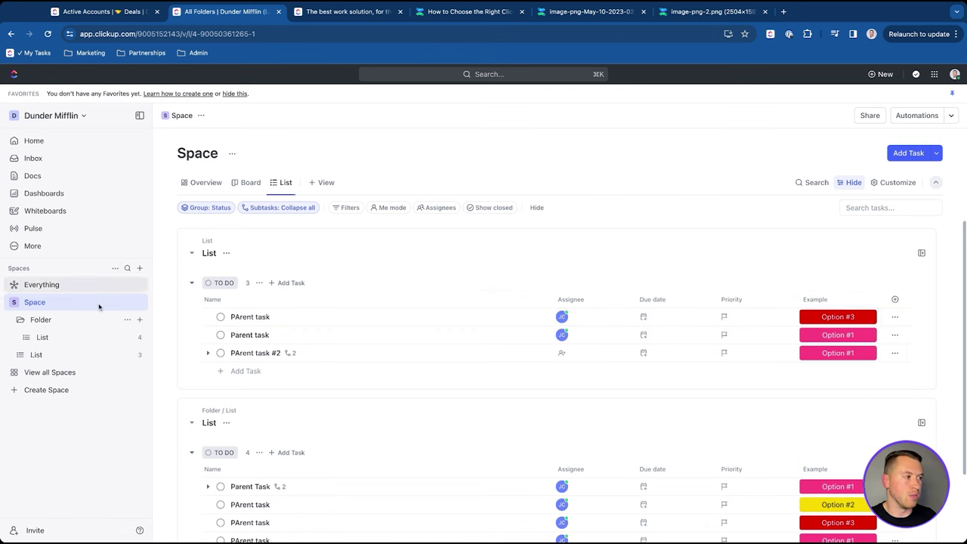
Step: Open the first PArent task below Parent Task in Folder's List, check its Example custom field in the details, and close it
{"action": "left_click", "coordinate": [82, 339]}
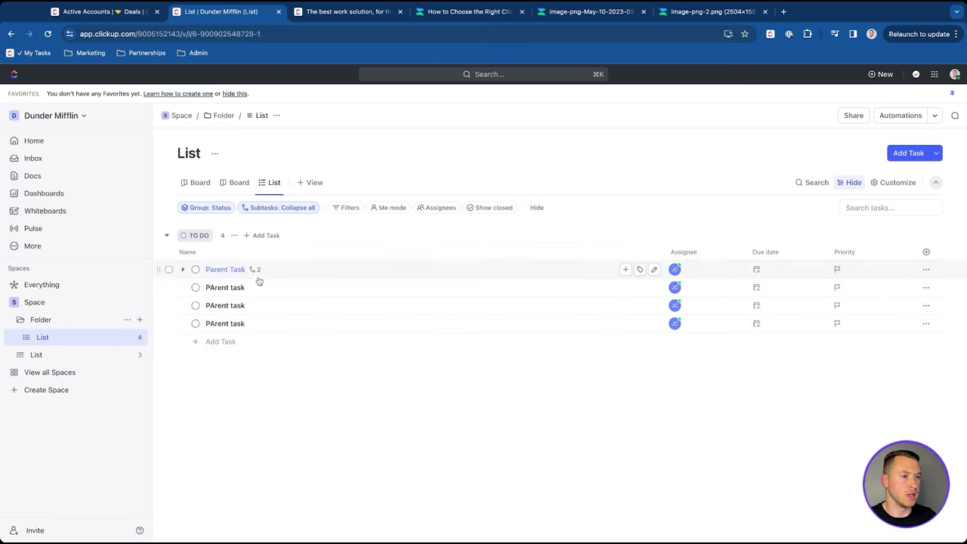
{"action": "left_click", "coordinate": [219, 286]}
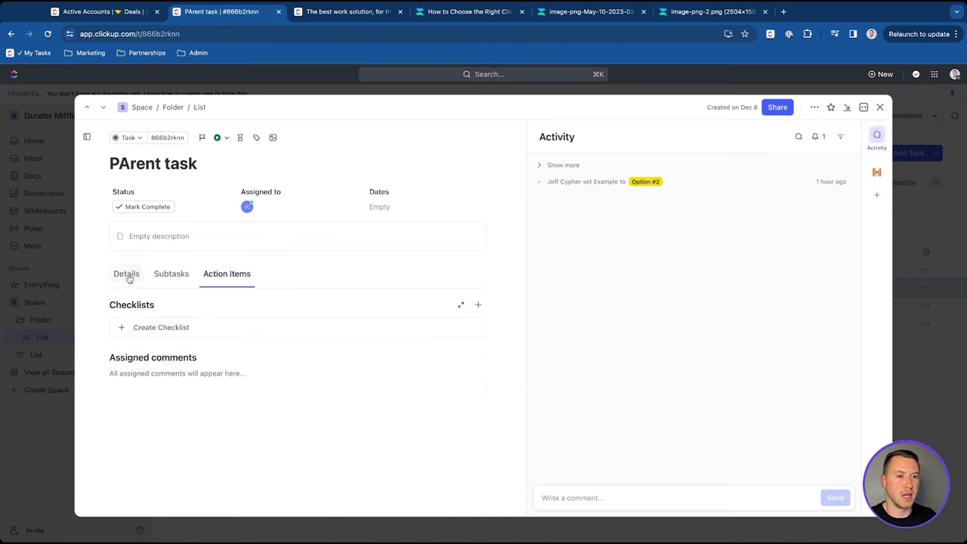
{"action": "left_click", "coordinate": [127, 277]}
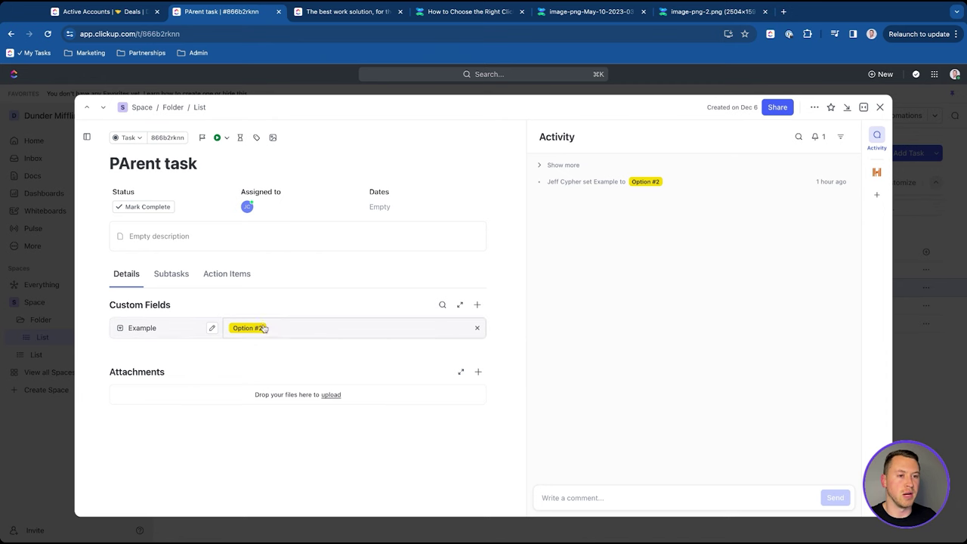
{"action": "left_click", "coordinate": [880, 107]}
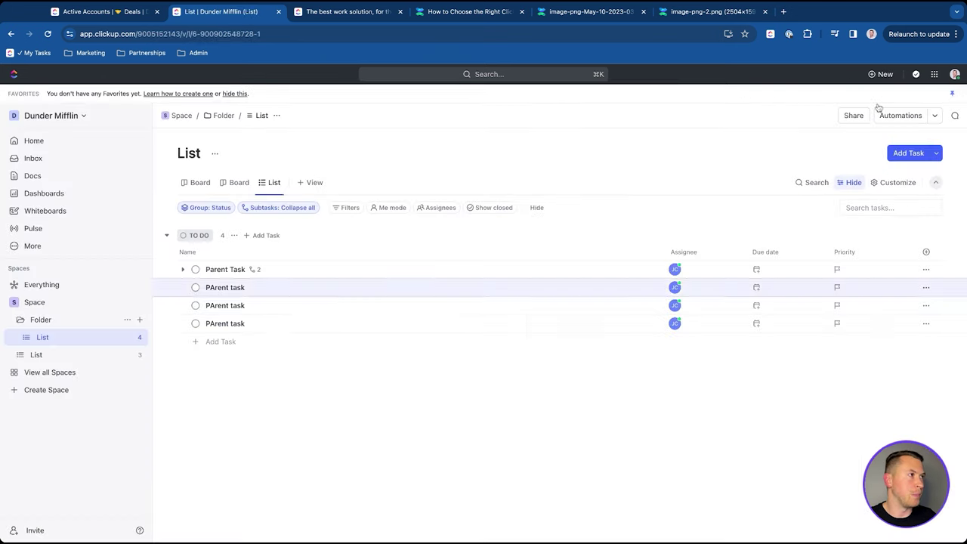
Step: Show the Example custom field as a column in Folder's List and hide that column again
{"action": "left_click", "coordinate": [926, 252]}
{"action": "left_click", "coordinate": [866, 242]}
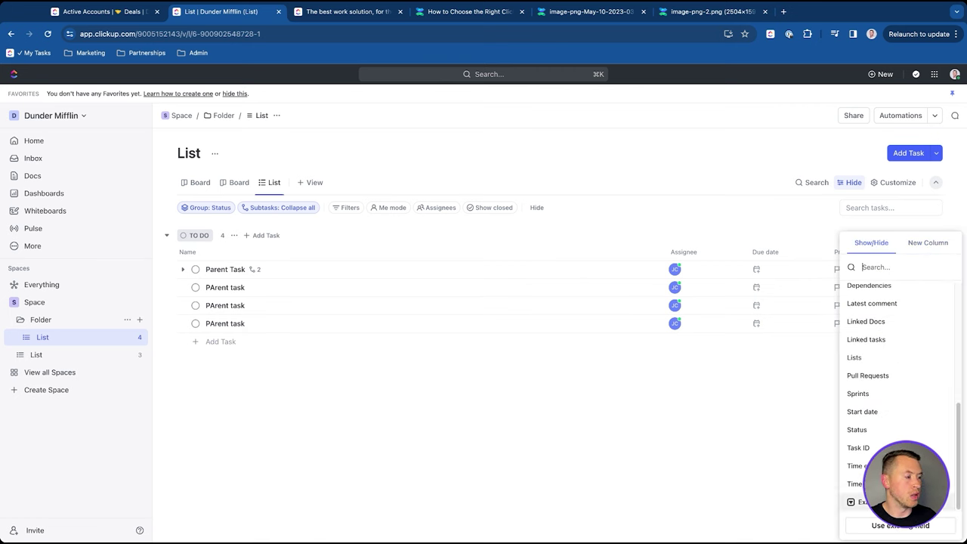
{"action": "left_click", "coordinate": [731, 467]}
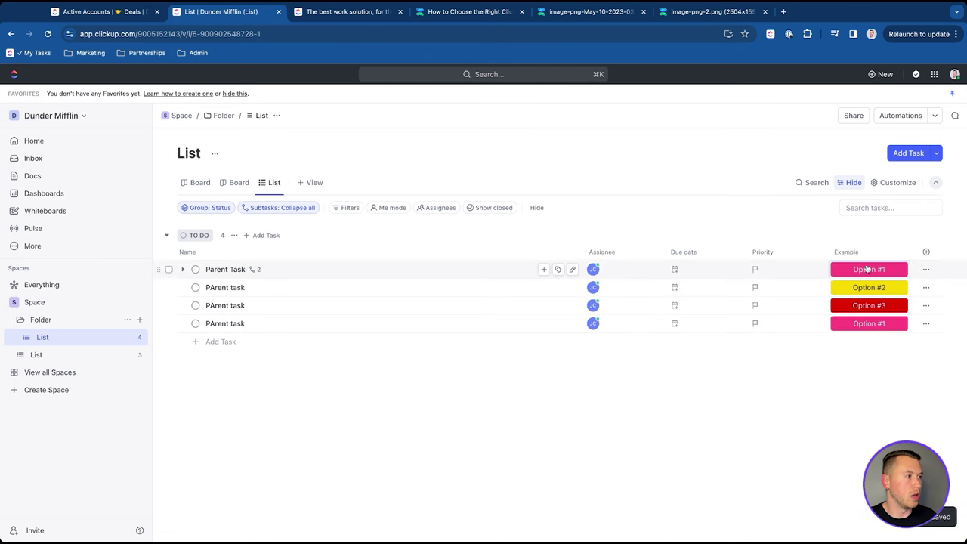
{"action": "left_click", "coordinate": [867, 253]}
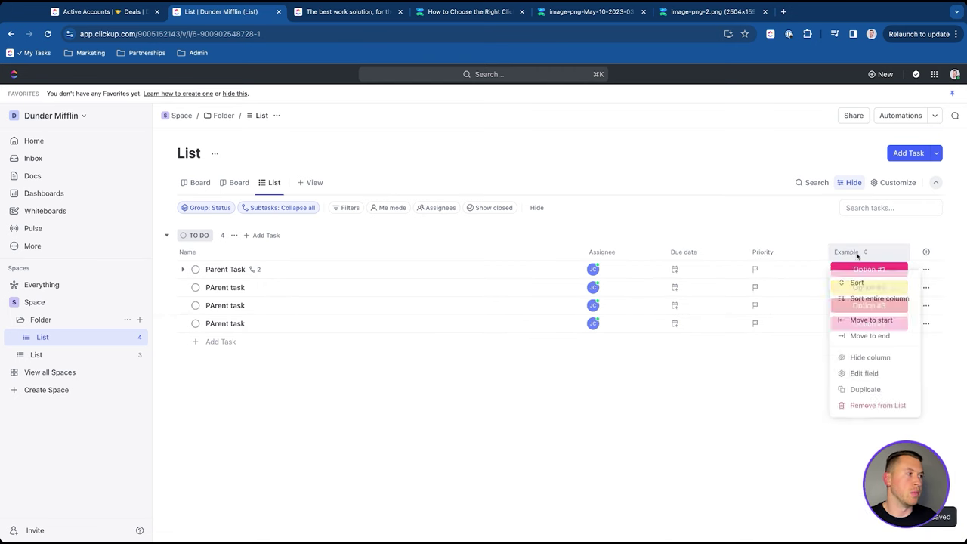
{"action": "left_click", "coordinate": [870, 358]}
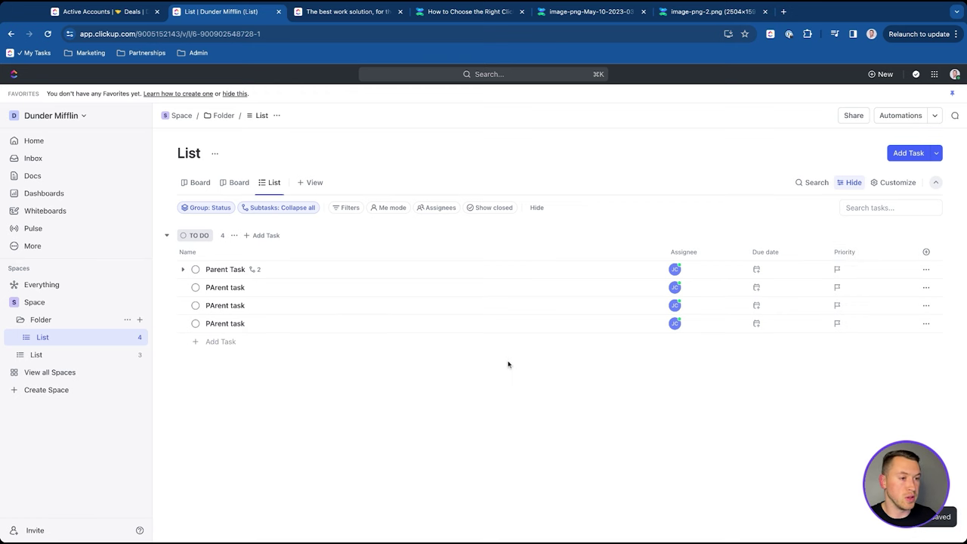
Step: Check the Example custom field in the second PArent task's details, and show the Example column in Folder's List
{"action": "left_click", "coordinate": [239, 308]}
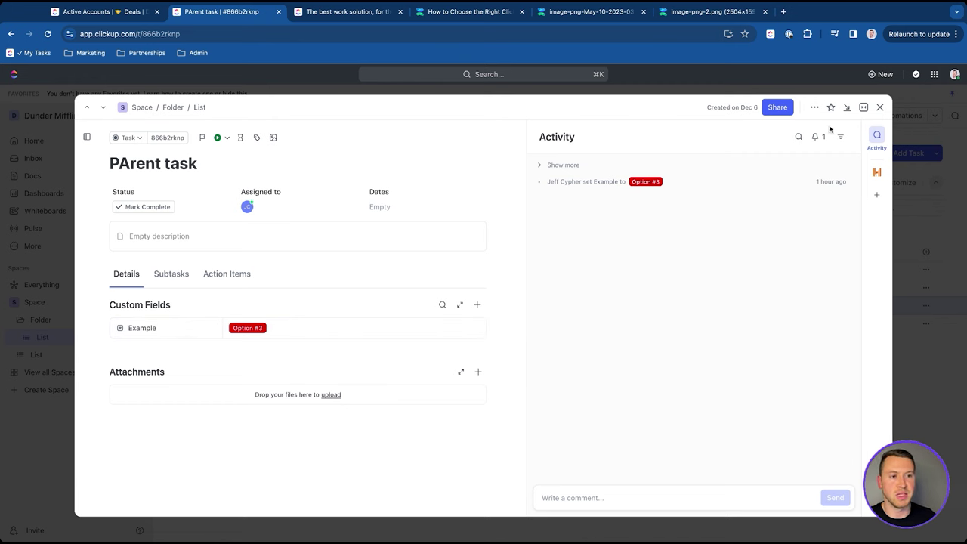
{"action": "left_click", "coordinate": [881, 107]}
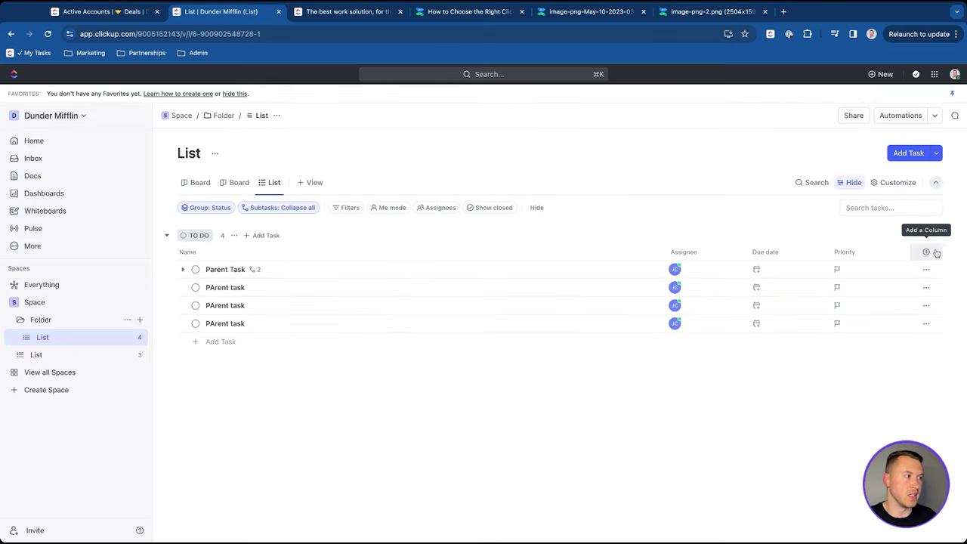
{"action": "left_click", "coordinate": [932, 251]}
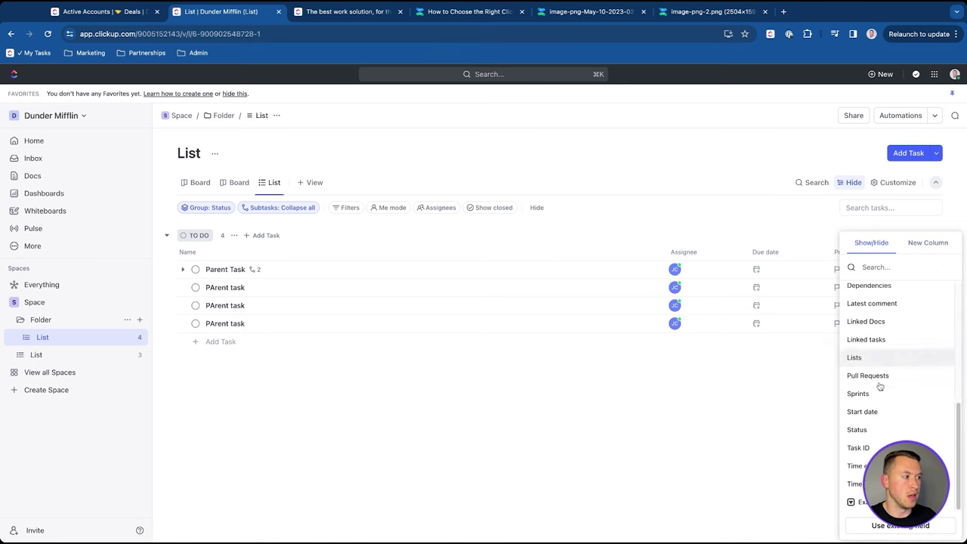
{"action": "left_click", "coordinate": [877, 387]}
{"action": "left_click", "coordinate": [719, 376]}
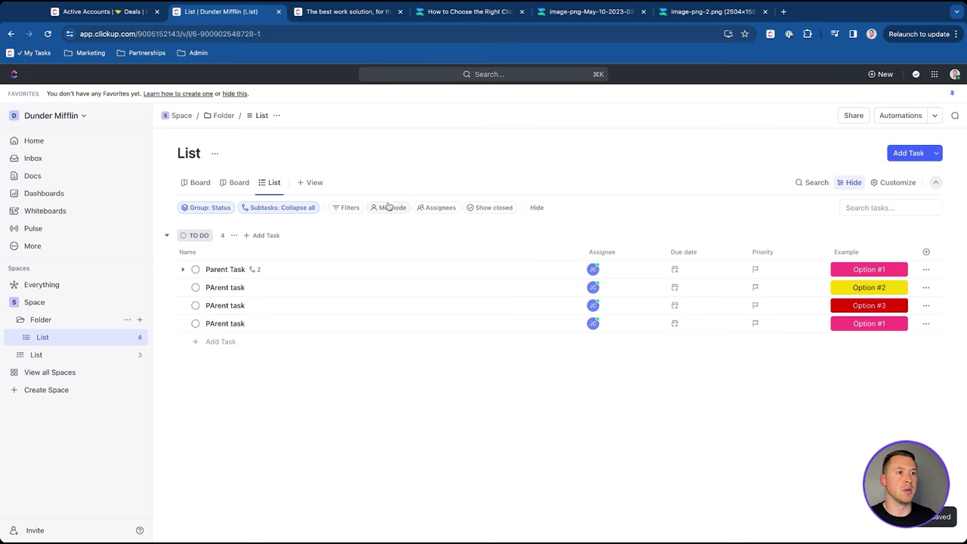
Step: Collapse Folder, open Space, and add a new List view to it
{"action": "left_click", "coordinate": [20, 320]}
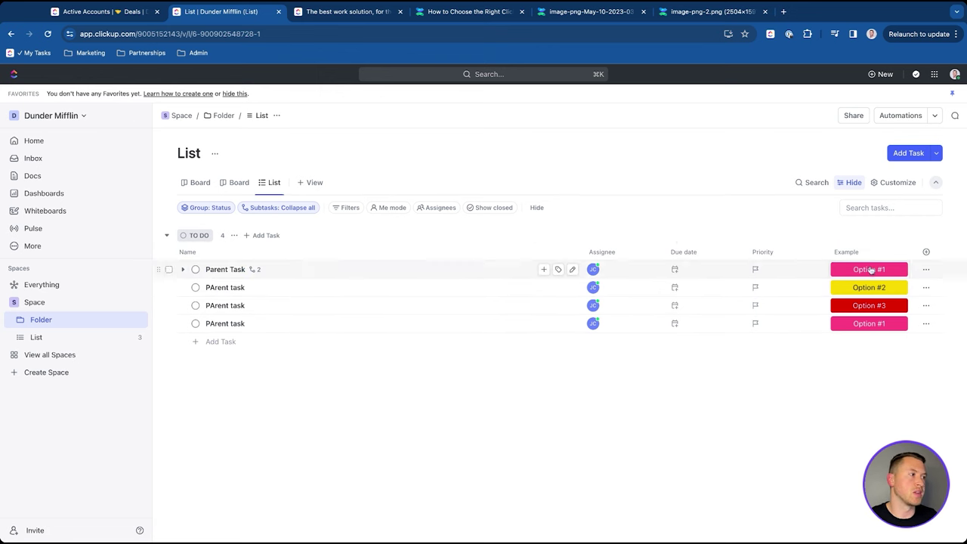
{"action": "left_click", "coordinate": [62, 300]}
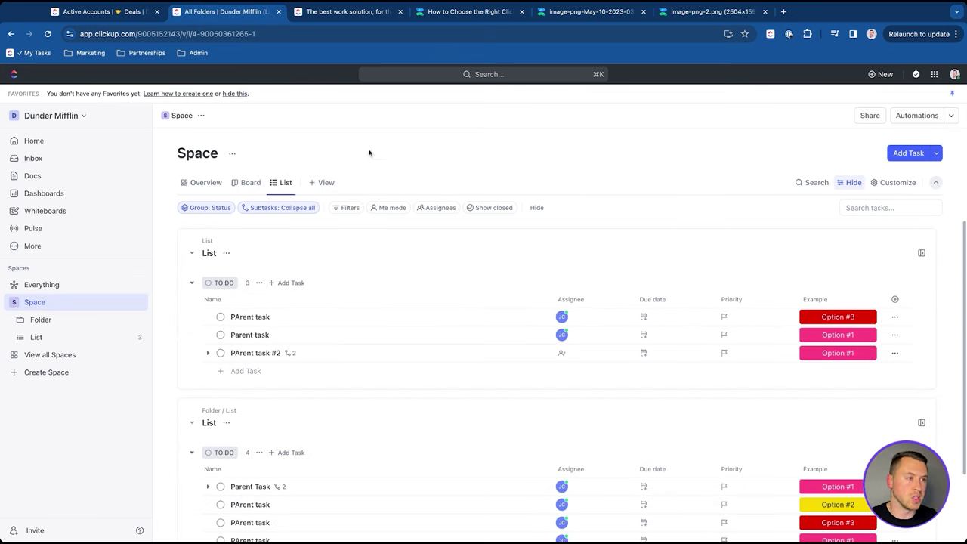
{"action": "left_click", "coordinate": [318, 183]}
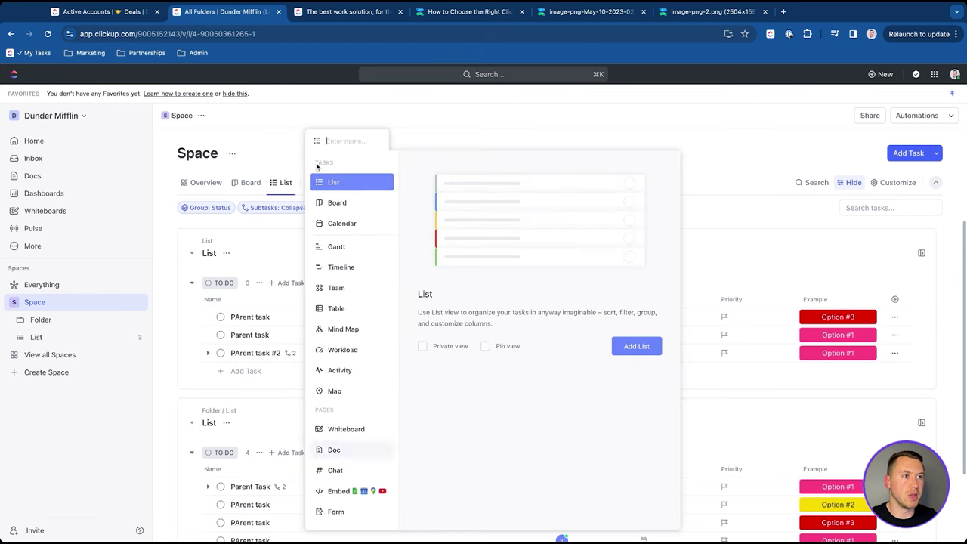
{"action": "left_click", "coordinate": [637, 345]}
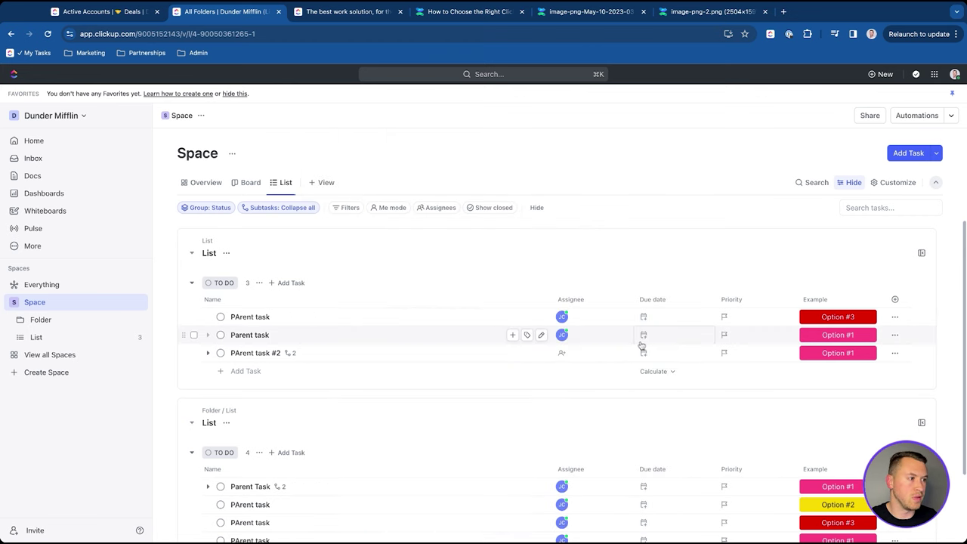
Step: In the Space's new List view, set grouping to None and keep subtasks on Collapse all
{"action": "left_click", "coordinate": [216, 210]}
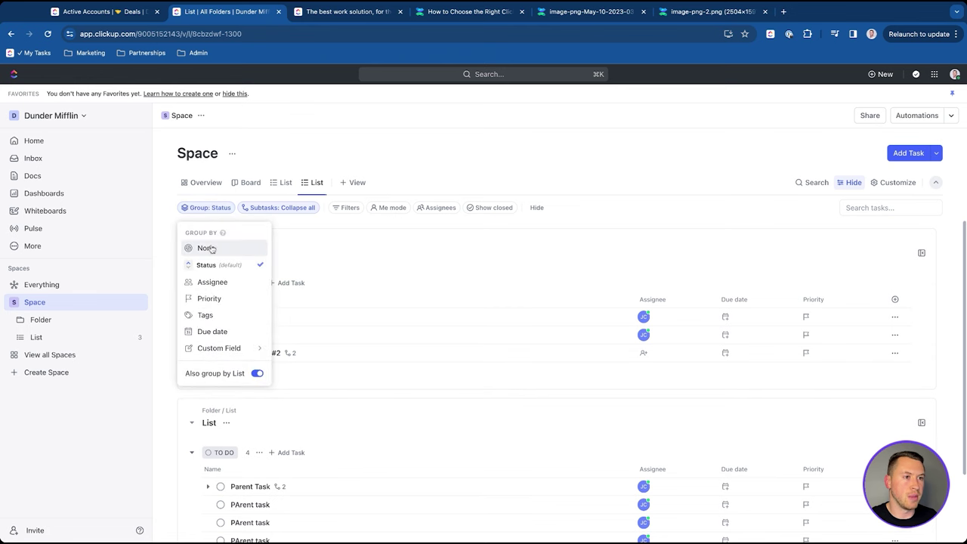
{"action": "left_click", "coordinate": [210, 248]}
{"action": "left_click", "coordinate": [295, 208]}
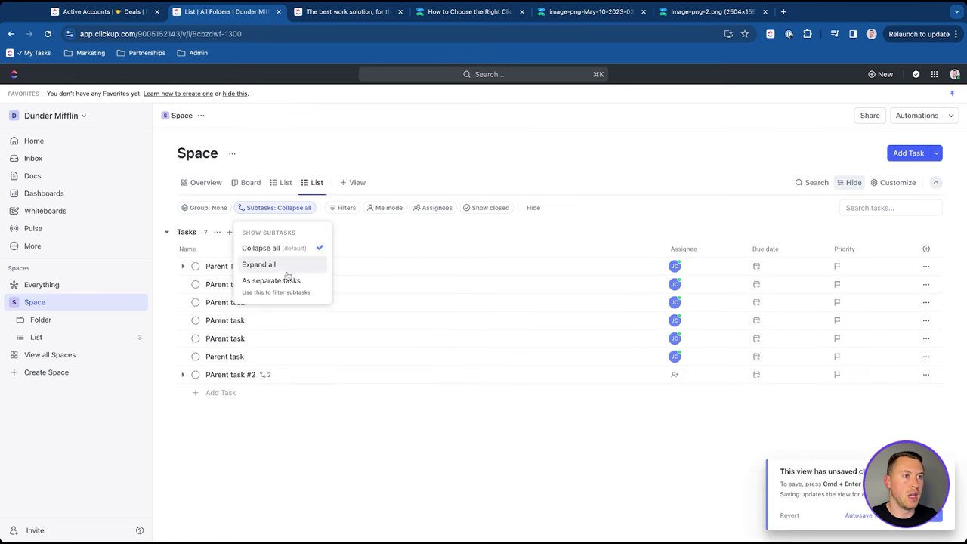
{"action": "left_click", "coordinate": [261, 247]}
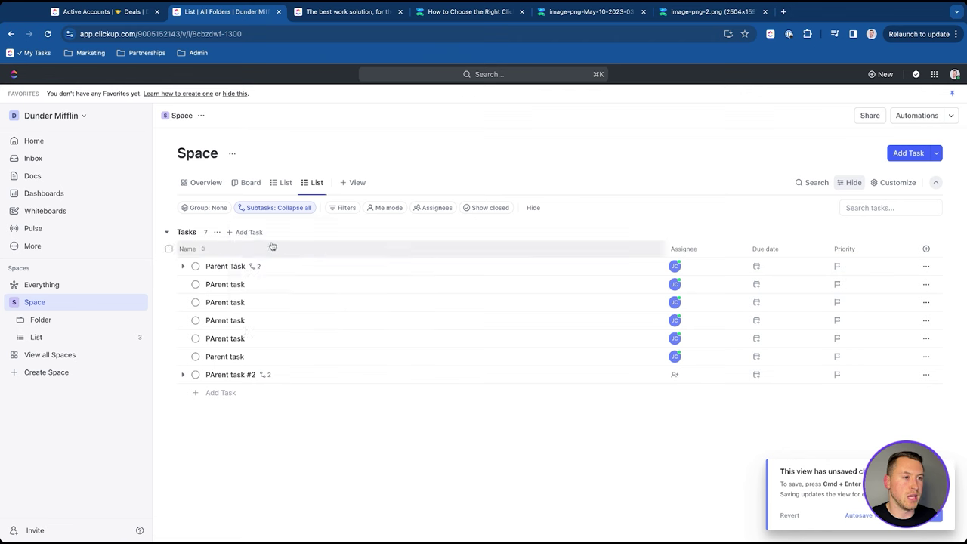
Step: Filter the Space's new List view to tasks whose Example field is Option #1
{"action": "left_click", "coordinate": [344, 208]}
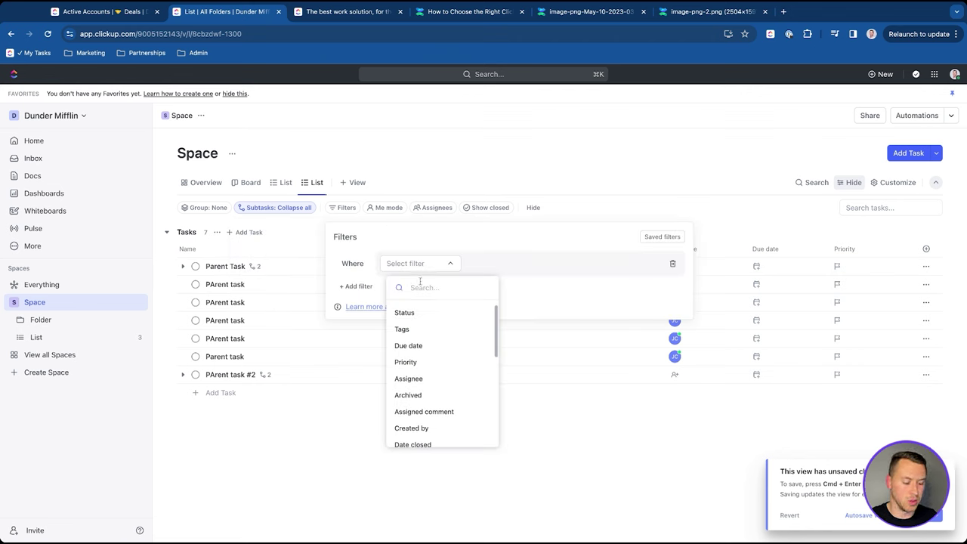
{"action": "type", "text": "example"}
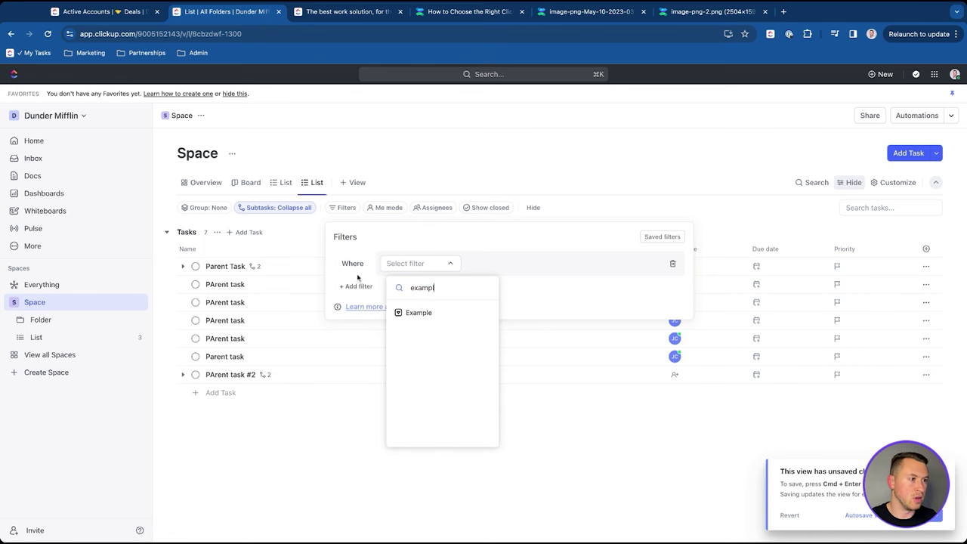
{"action": "left_click", "coordinate": [430, 310]}
{"action": "left_click", "coordinate": [575, 266]}
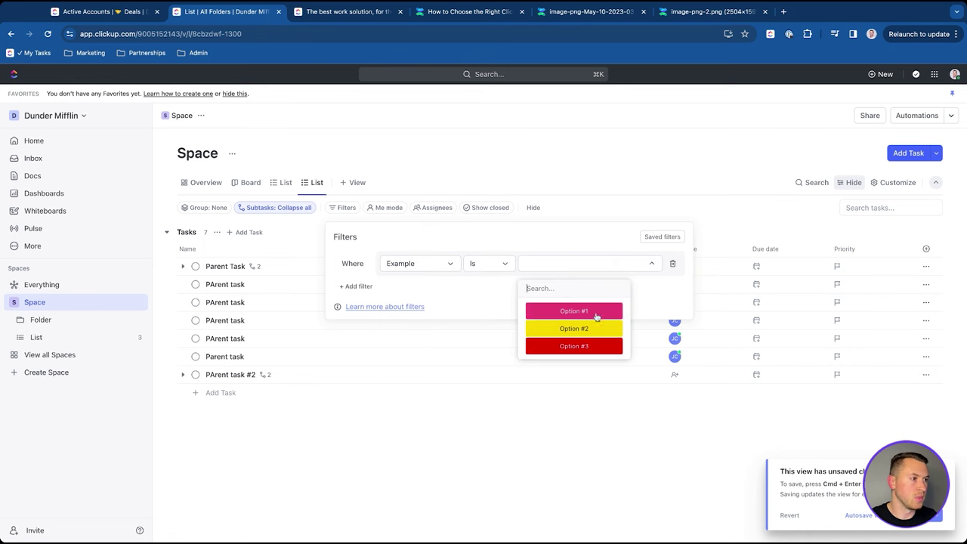
{"action": "left_click", "coordinate": [571, 310]}
{"action": "left_click", "coordinate": [565, 200]}
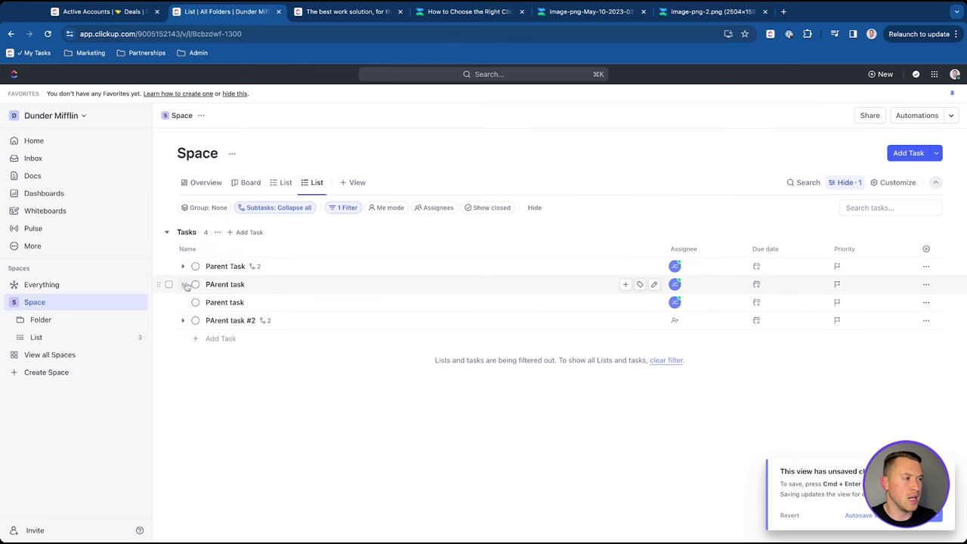
Step: Check the filtered PArent task's details, and show the Example column in the Space's new List view
{"action": "left_click", "coordinate": [216, 283]}
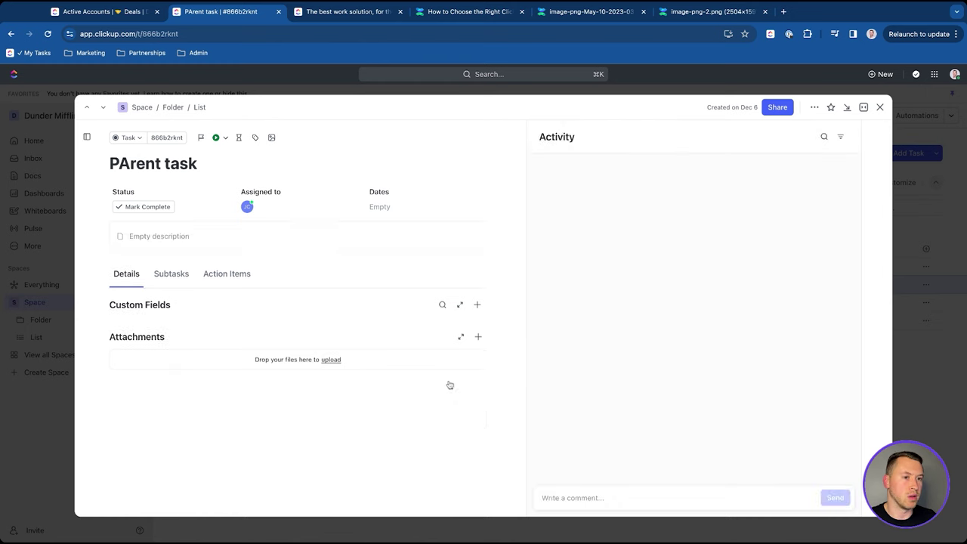
{"action": "left_click", "coordinate": [880, 107]}
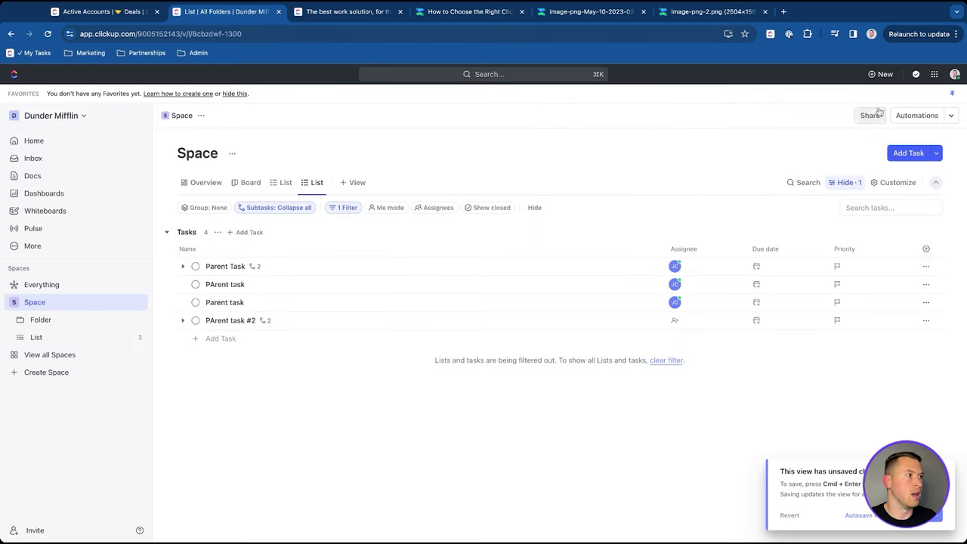
{"action": "left_click", "coordinate": [927, 248]}
{"action": "left_click", "coordinate": [872, 243]}
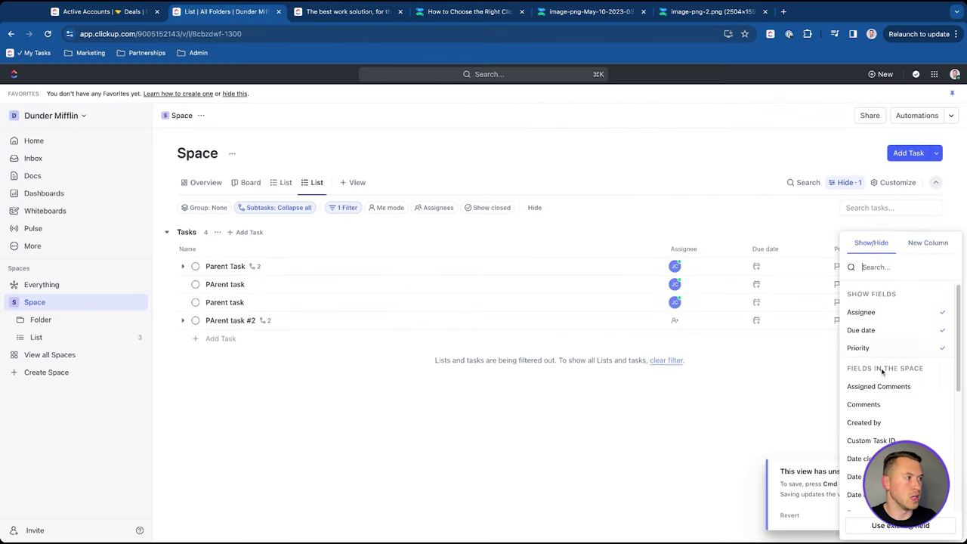
{"action": "scroll", "coordinate": [879, 369], "scroll_direction": "down", "scroll_amount": 5}
{"action": "left_click", "coordinate": [853, 501]}
{"action": "left_click", "coordinate": [726, 408]}
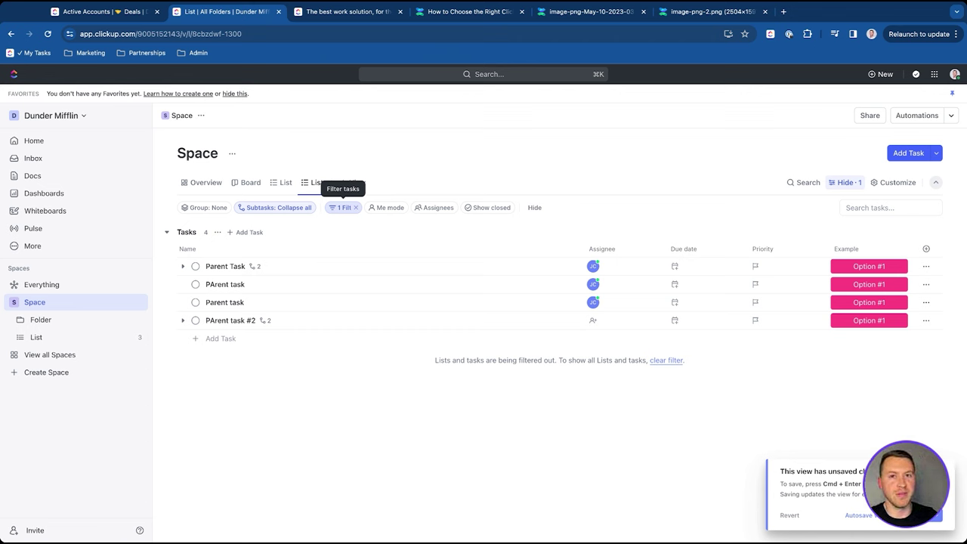
Step: Filter Folder's List to tasks whose Example field is Option #1, and clear the filter again
{"action": "left_click", "coordinate": [43, 322]}
{"action": "left_click", "coordinate": [47, 337]}
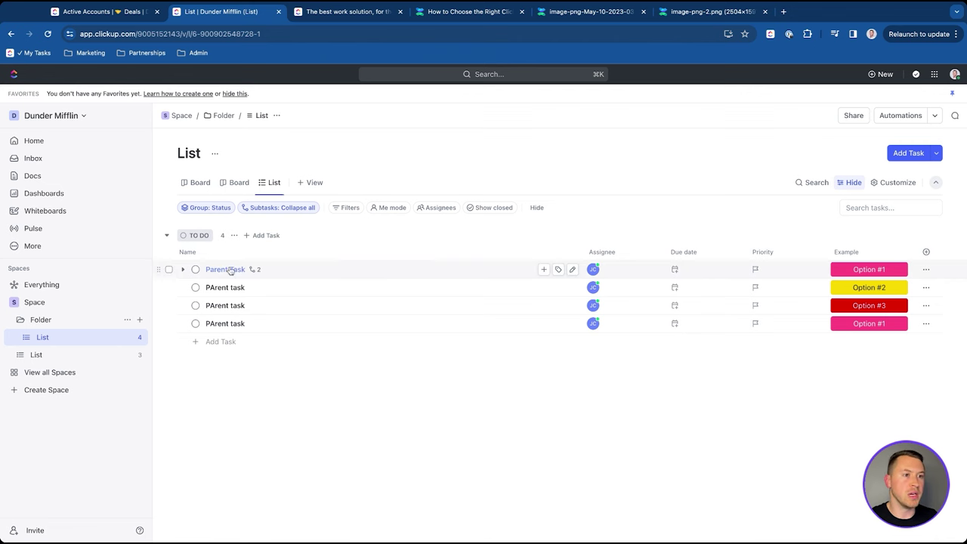
{"action": "left_click", "coordinate": [343, 209]}
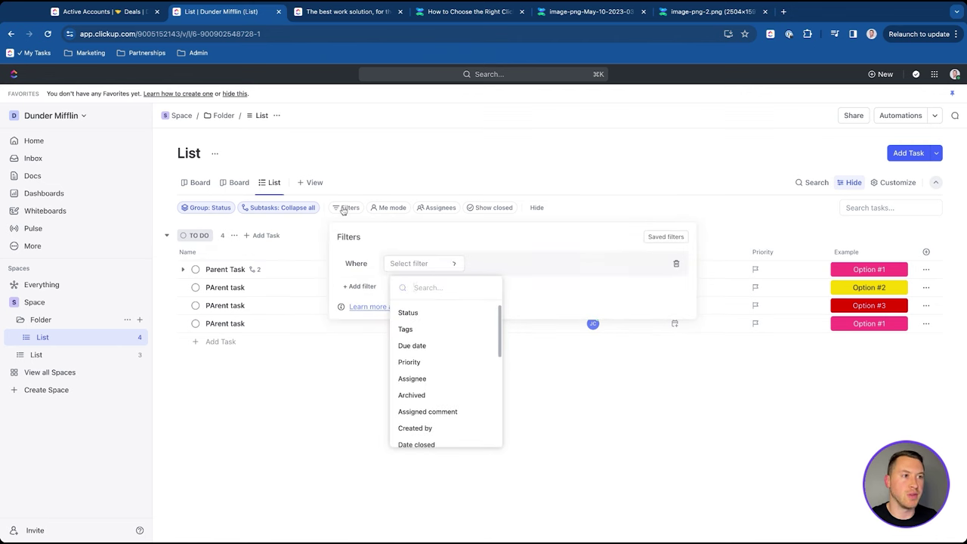
{"action": "type", "text": "exampl"}
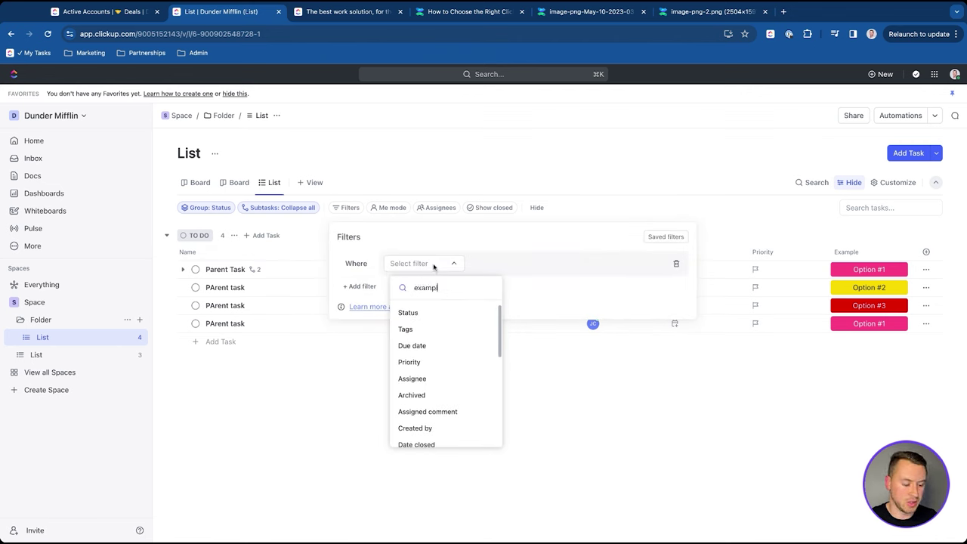
{"action": "left_click", "coordinate": [456, 313]}
{"action": "left_click", "coordinate": [559, 264]}
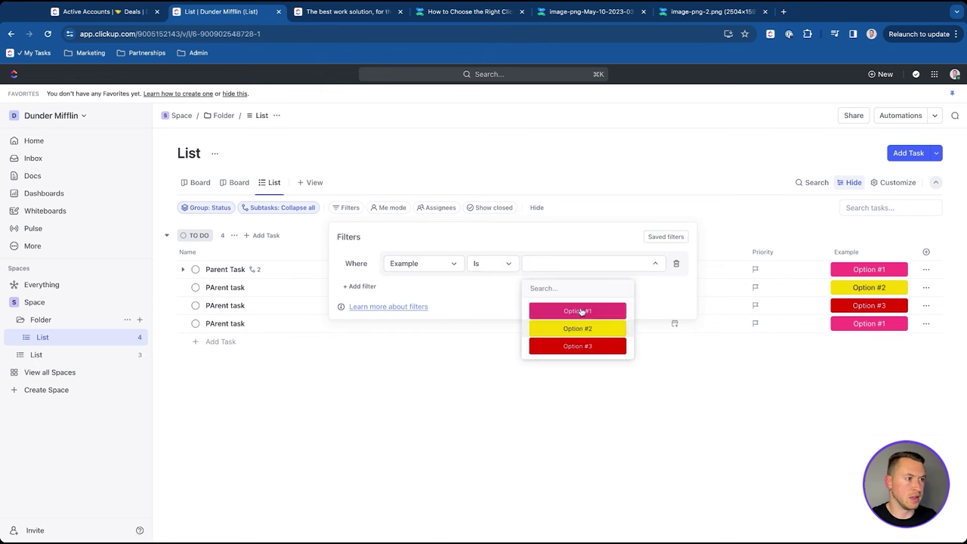
{"action": "left_click", "coordinate": [577, 311]}
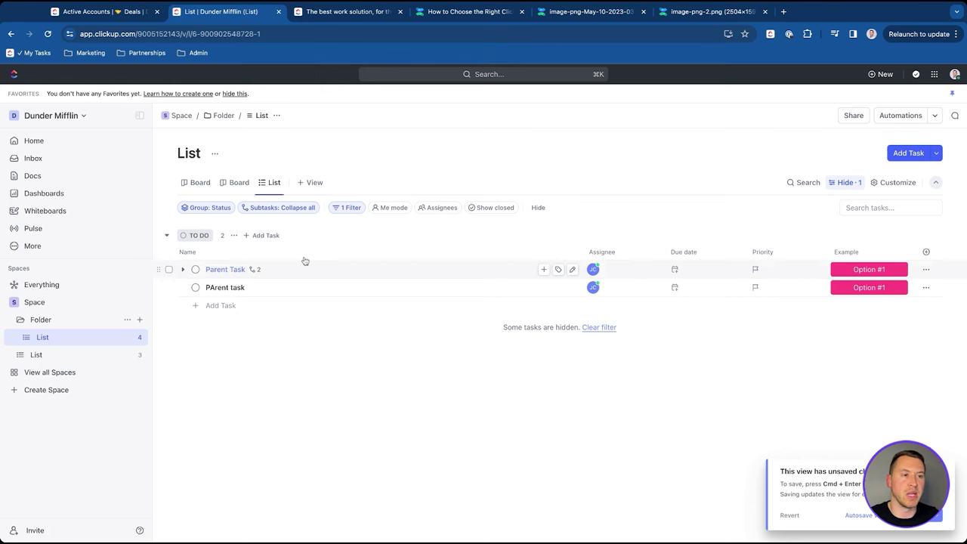
{"action": "left_click", "coordinate": [361, 209]}
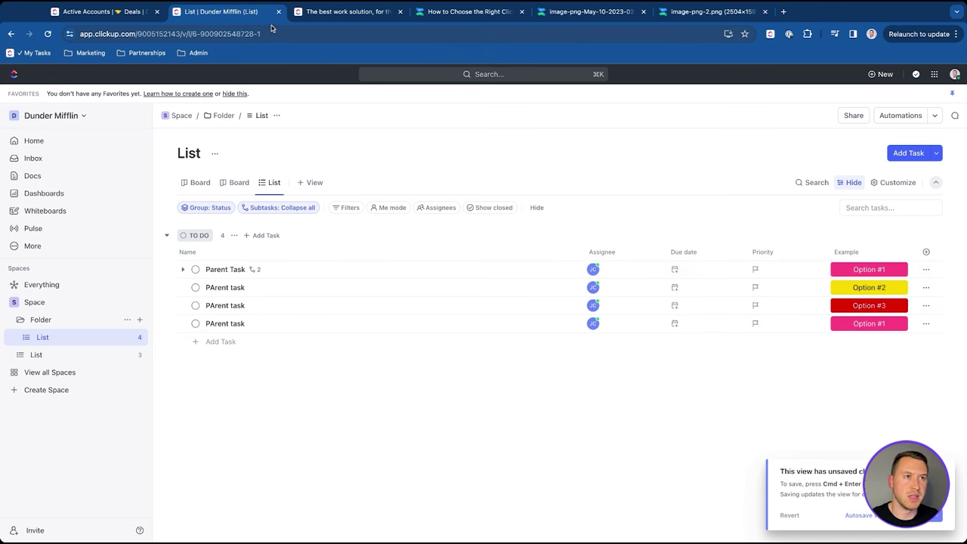
Step: Switch to the Duck Duck Grow workspace and examine the grouping of the Client Health view in Deals
{"action": "left_click", "coordinate": [125, 12]}
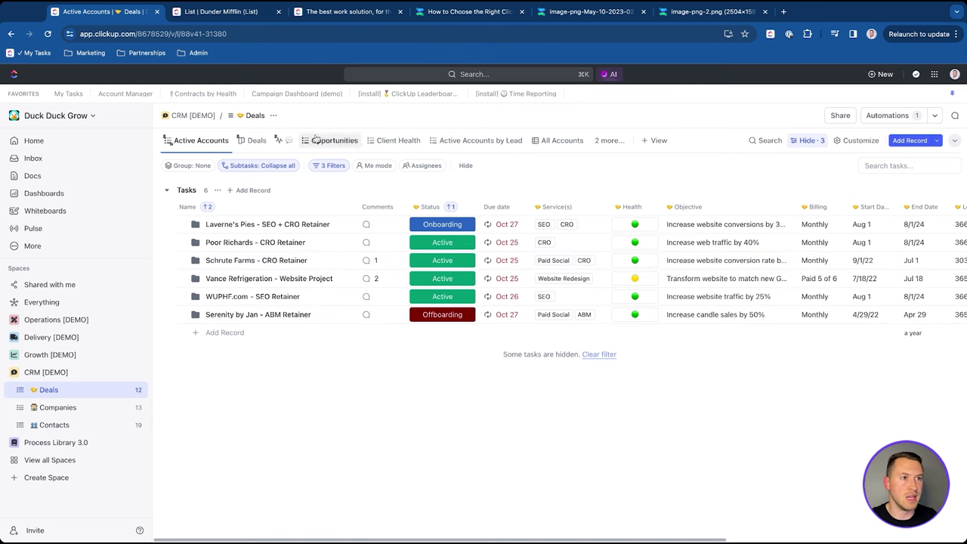
{"action": "left_click", "coordinate": [395, 141]}
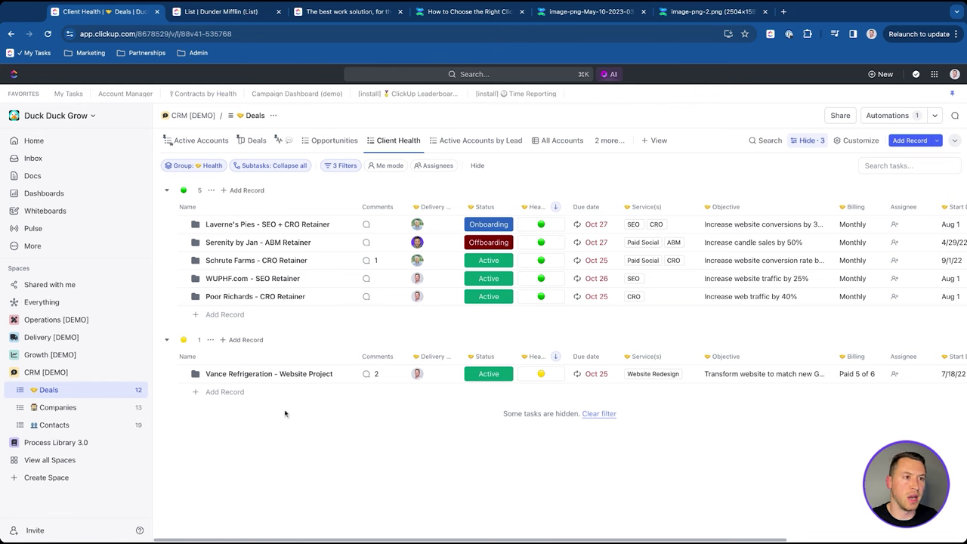
{"action": "left_click", "coordinate": [185, 166]}
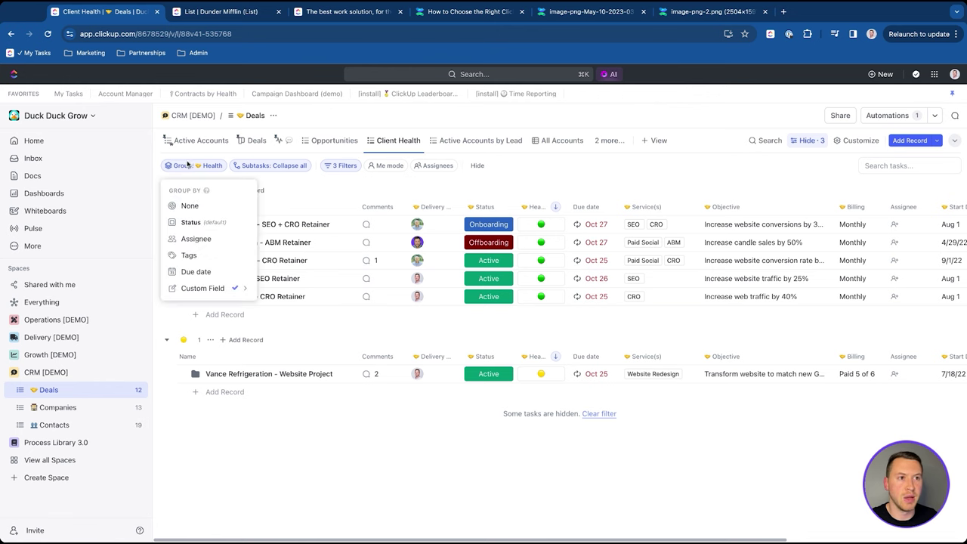
{"action": "left_click", "coordinate": [184, 166]}
Step: Collapse the CRM [DEMO] Space, expand Delivery [DEMO], and open its Schrute Farms folder
{"action": "left_click", "coordinate": [47, 373]}
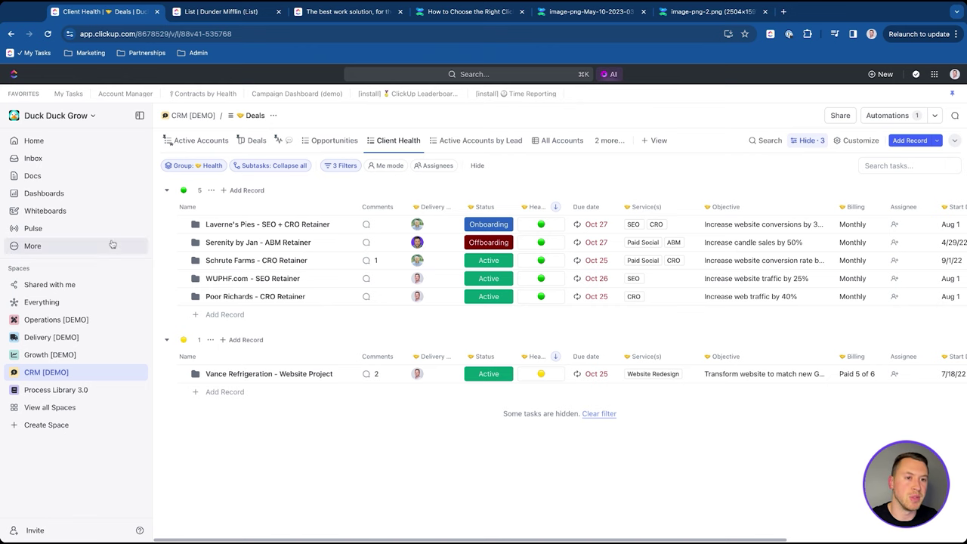
{"action": "left_click", "coordinate": [45, 338]}
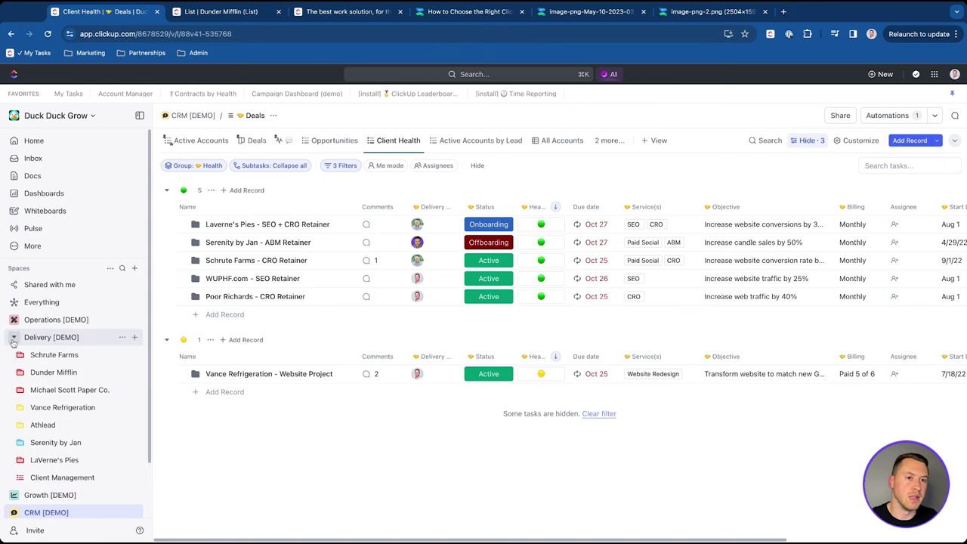
{"action": "left_click", "coordinate": [59, 356]}
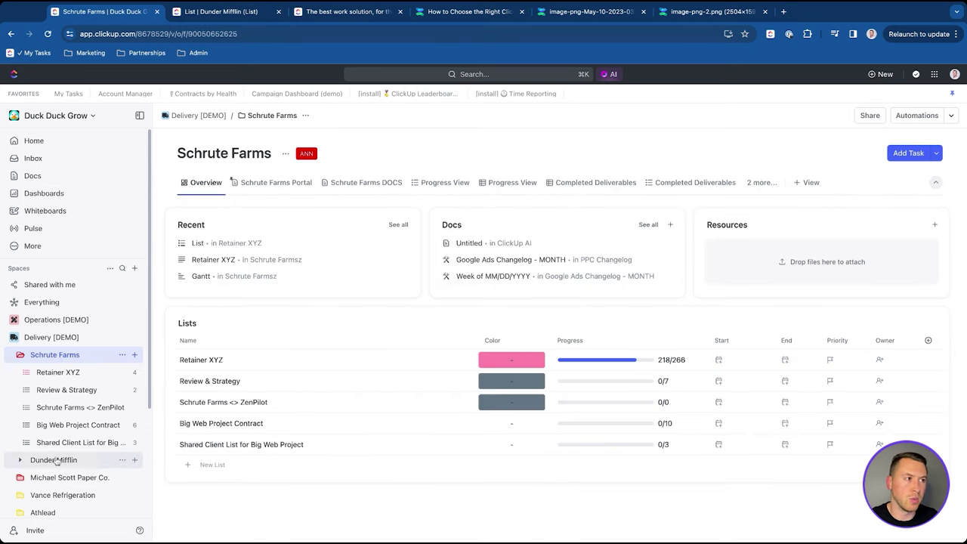
Step: Collapse the Schrute Farms folder and show the Assignee view of the Michael Scott Paper Co. folder
{"action": "left_click", "coordinate": [21, 356]}
{"action": "left_click", "coordinate": [65, 390]}
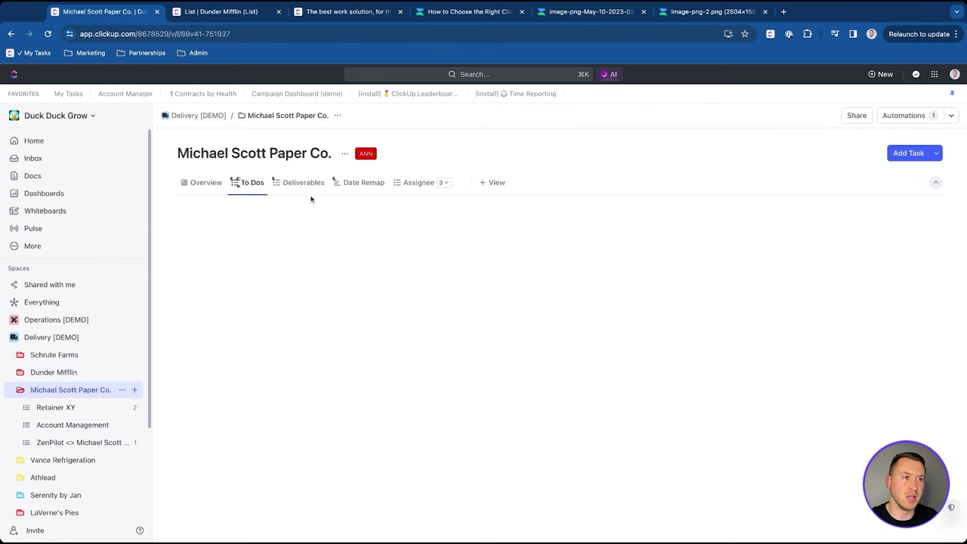
{"action": "left_click", "coordinate": [418, 183]}
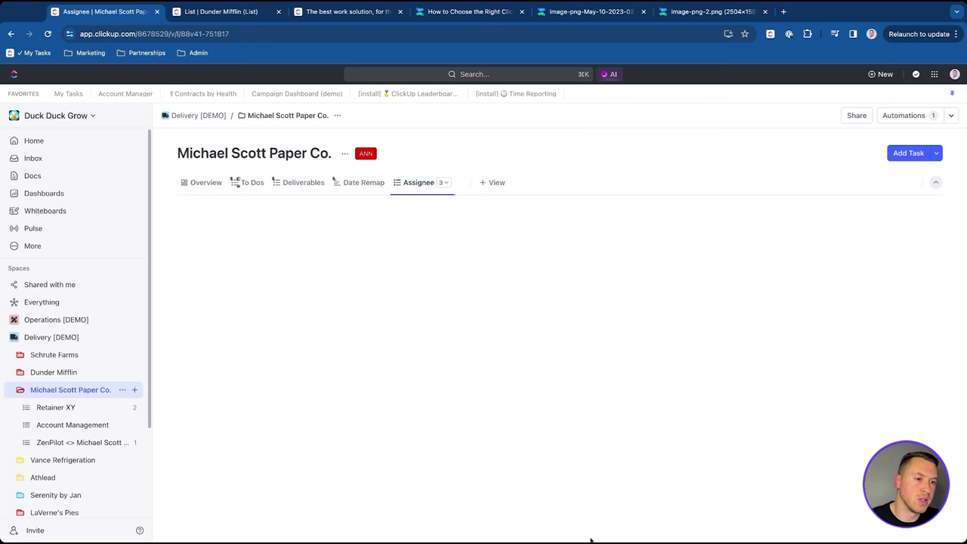
Step: Open the Retainer XYZ List in the Dunder Mifflin folder and show its Assignee View
{"action": "left_click", "coordinate": [45, 372]}
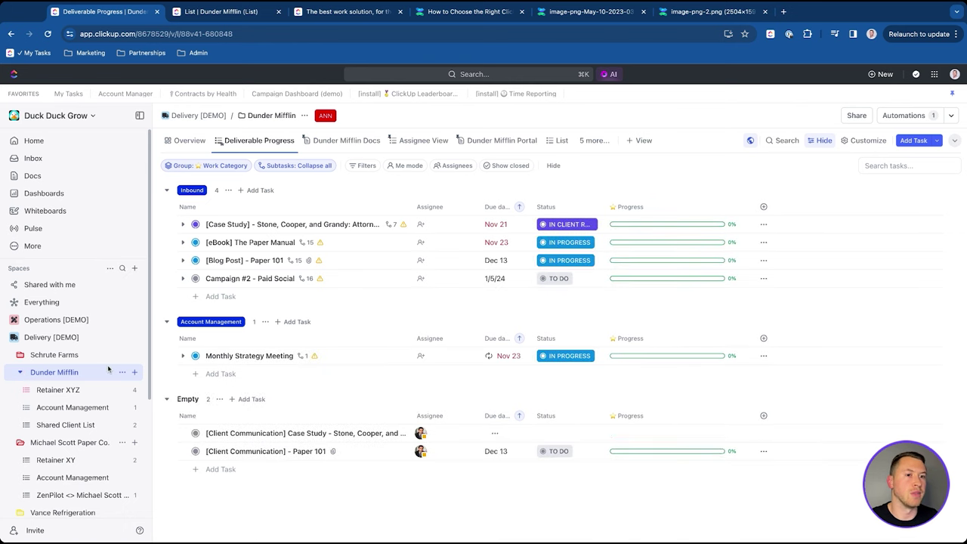
{"action": "left_click", "coordinate": [68, 390]}
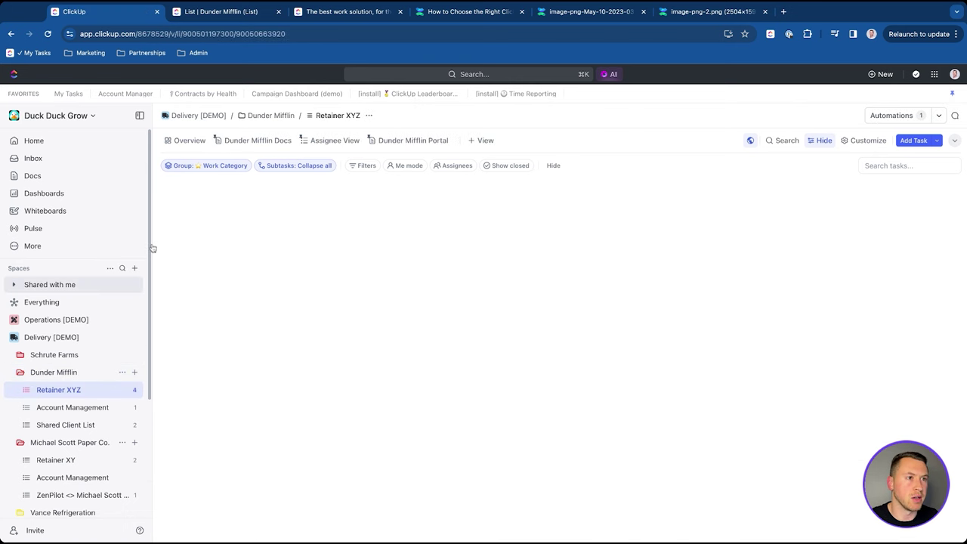
{"action": "left_click", "coordinate": [330, 142]}
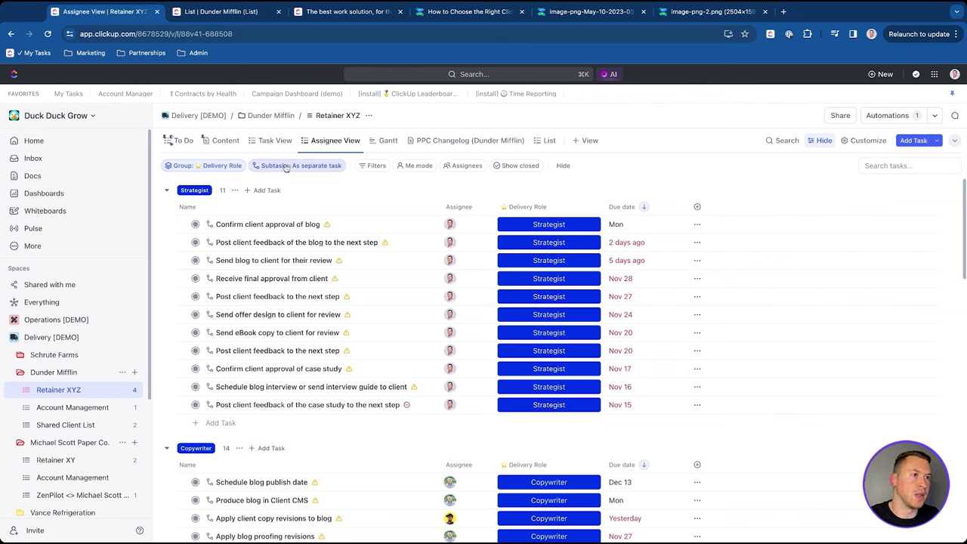
Step: Select the whole Strategist group at once, clear it, and reselect its tasks with individual and range selection
{"action": "left_click", "coordinate": [168, 206]}
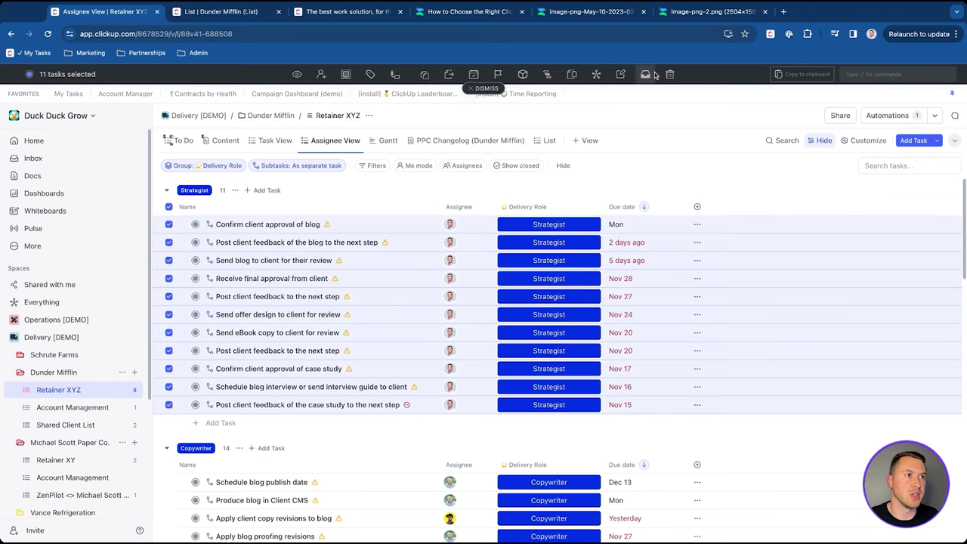
{"action": "left_click", "coordinate": [169, 207]}
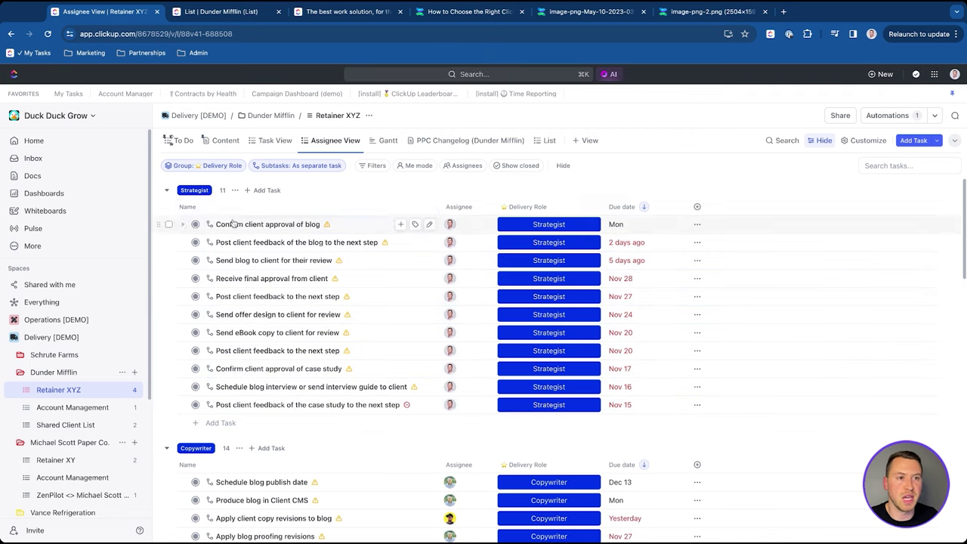
{"action": "left_click", "coordinate": [169, 224]}
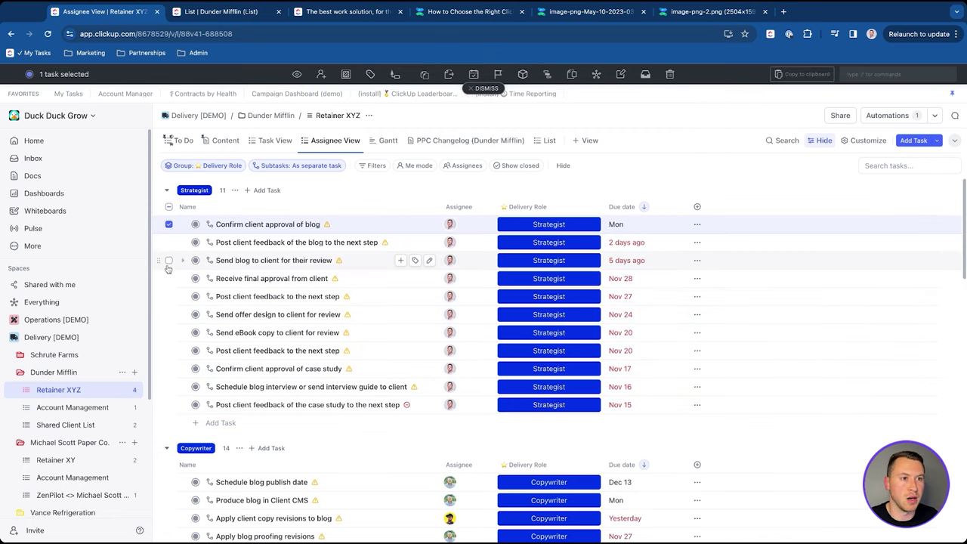
{"action": "left_click", "coordinate": [169, 260]}
{"action": "left_click", "coordinate": [168, 296]}
{"action": "left_click", "coordinate": [169, 332]}
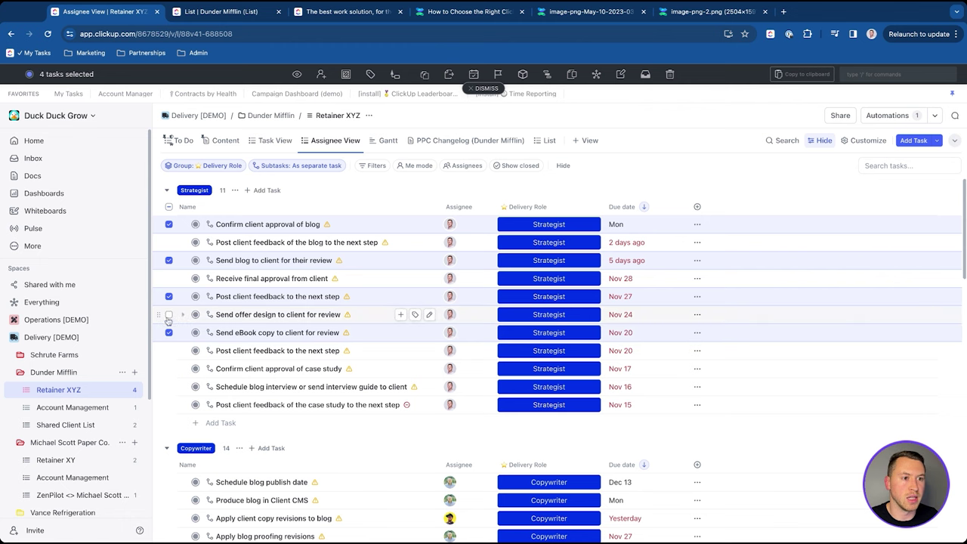
{"action": "left_click", "coordinate": [168, 314]}
{"action": "left_click", "coordinate": [169, 278]}
{"action": "left_click", "coordinate": [169, 242]}
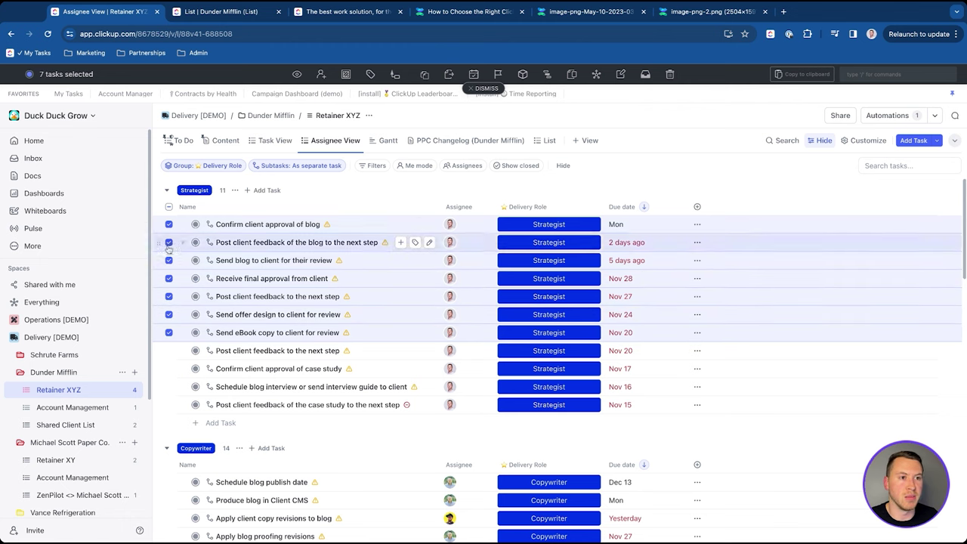
{"action": "left_click", "coordinate": [169, 406], "text": "shift"}
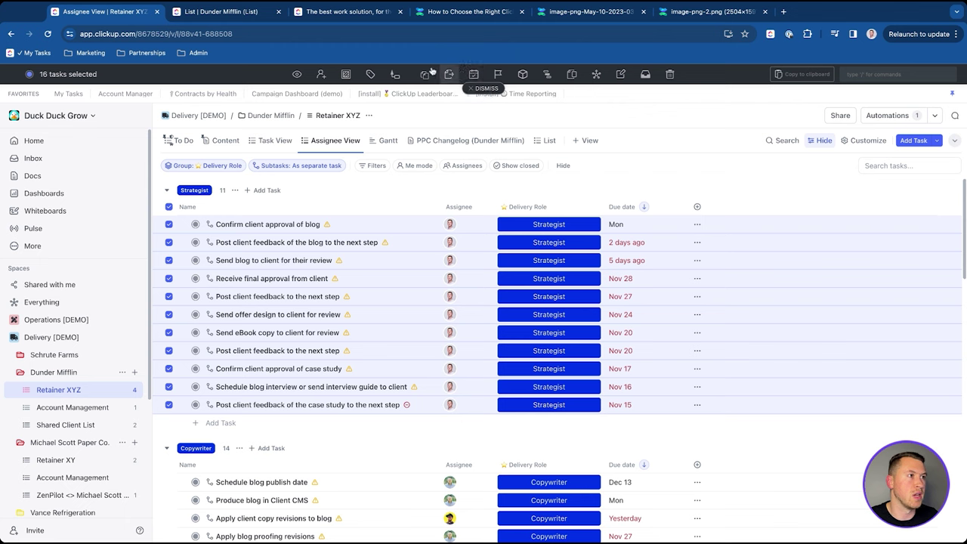
Step: Check the bulk assignee options for the selected tasks, and dismiss the selection without assigning anyone
{"action": "left_click", "coordinate": [329, 76]}
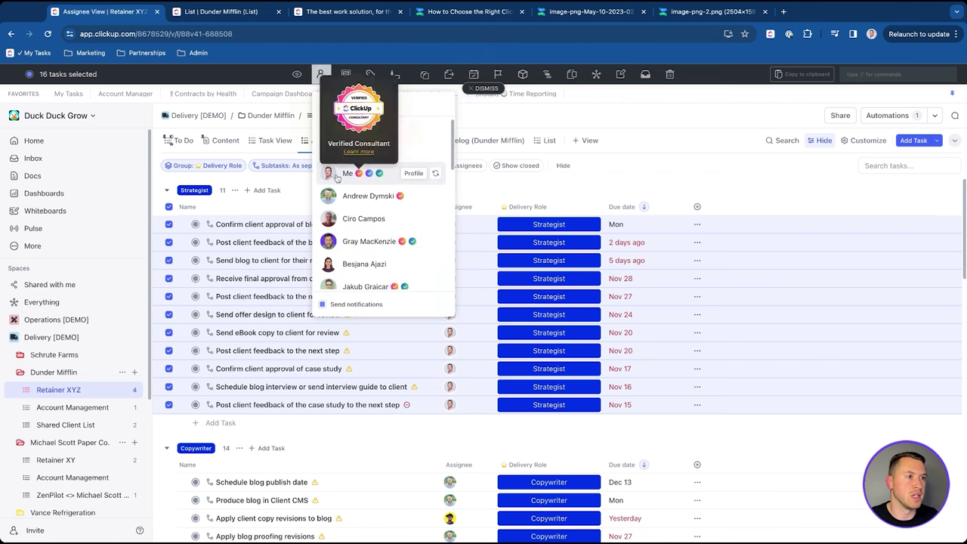
{"action": "left_click", "coordinate": [264, 78]}
{"action": "left_click", "coordinate": [481, 89]}
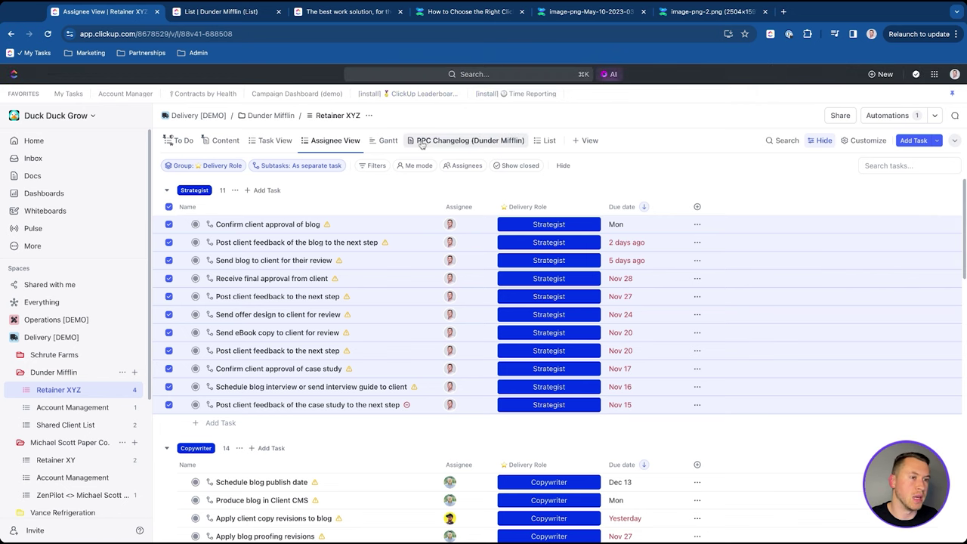
Step: Collapse the Dunder Mifflin folder and expand the Process Library 3.0 Space to show its template folders
{"action": "left_click", "coordinate": [20, 373]}
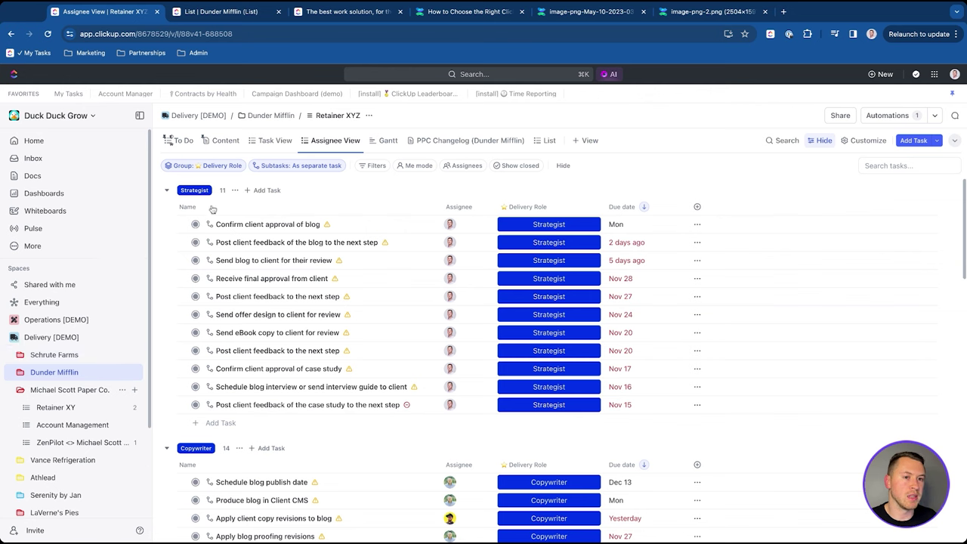
{"action": "scroll", "coordinate": [32, 408], "scroll_direction": "down", "scroll_amount": 3}
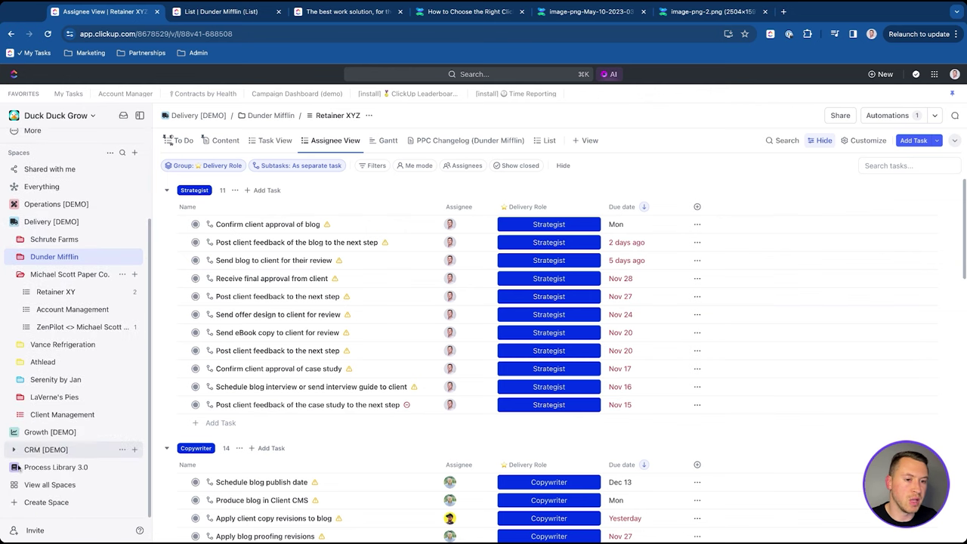
{"action": "left_click", "coordinate": [42, 447]}
{"action": "scroll", "coordinate": [53, 378], "scroll_direction": "down", "scroll_amount": 3}
{"action": "scroll", "coordinate": [59, 348], "scroll_direction": "down", "scroll_amount": 2}
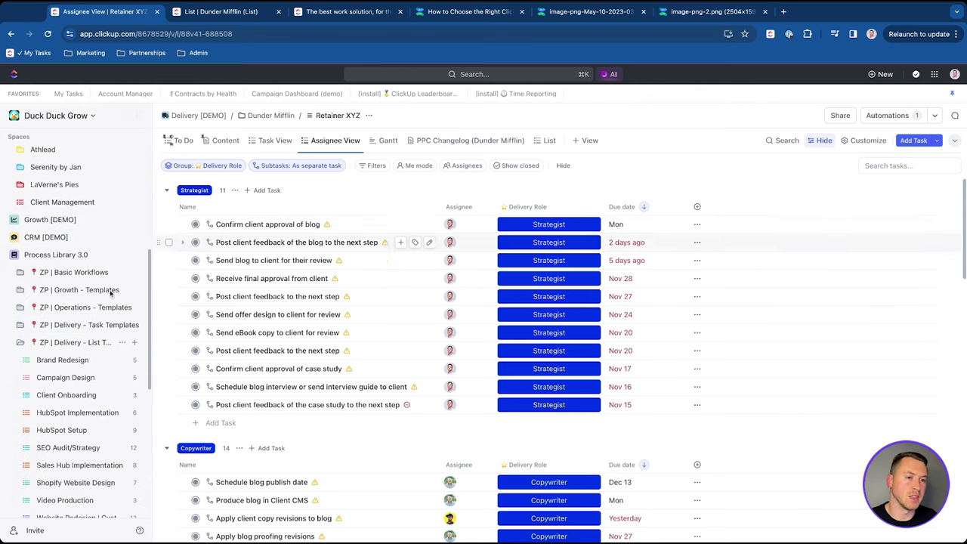
Step: Open the Inbound List in the ZP | Delivery - Task Templates folder and expand the Podcast template's subtasks
{"action": "left_click", "coordinate": [20, 326]}
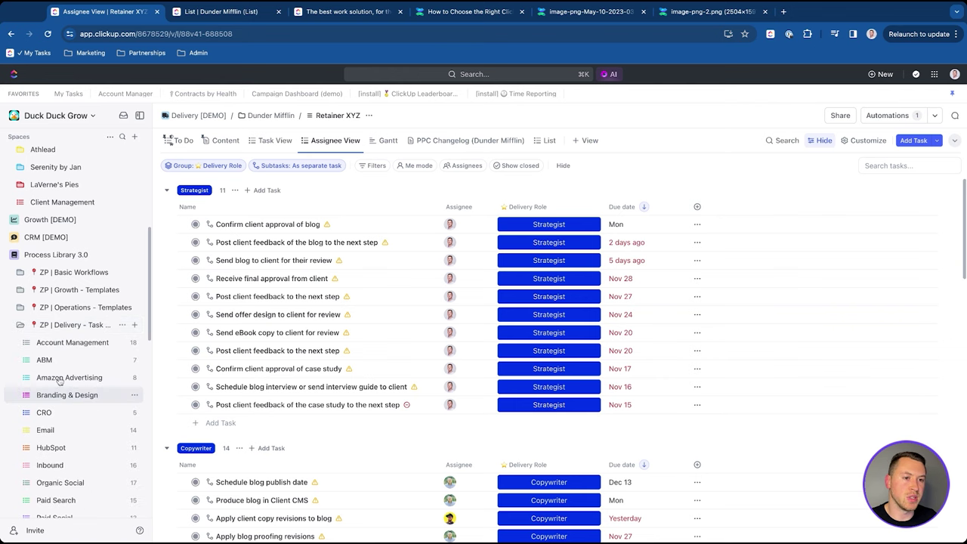
{"action": "left_click", "coordinate": [50, 465]}
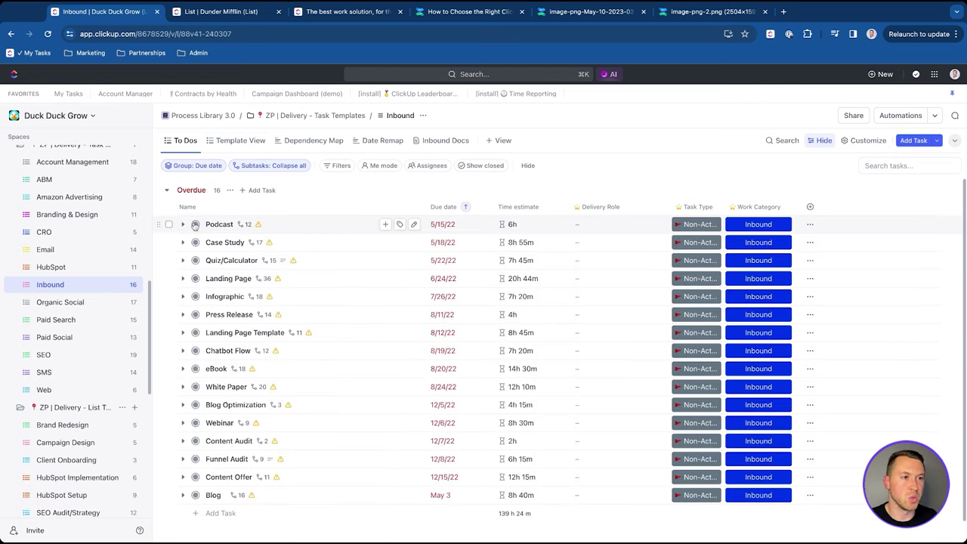
{"action": "left_click", "coordinate": [183, 225]}
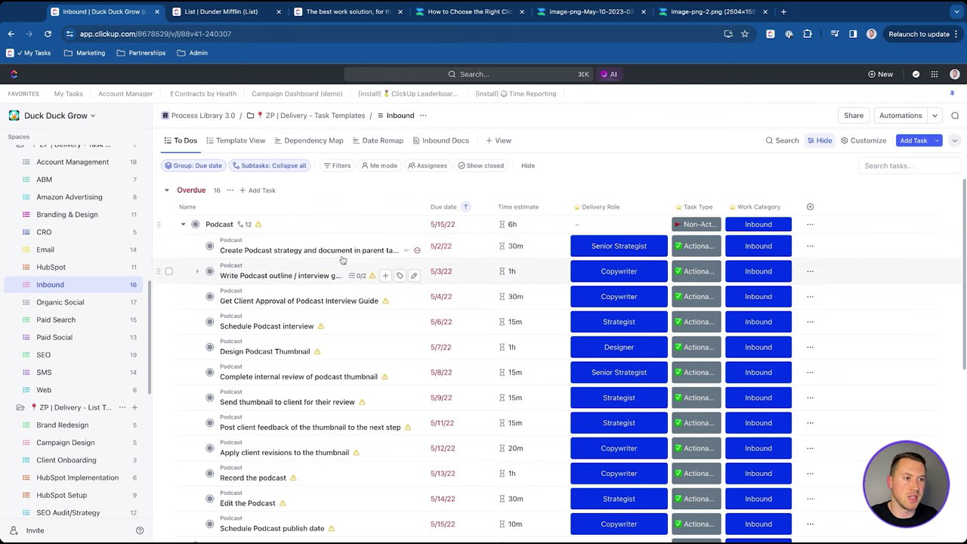
Step: Check Michael Scott Paper Co.'s Retainer XY List and the folder's Assignee view, and collapse the Delivery [DEMO] Space
{"action": "scroll", "coordinate": [96, 253], "scroll_direction": "up", "scroll_amount": 5}
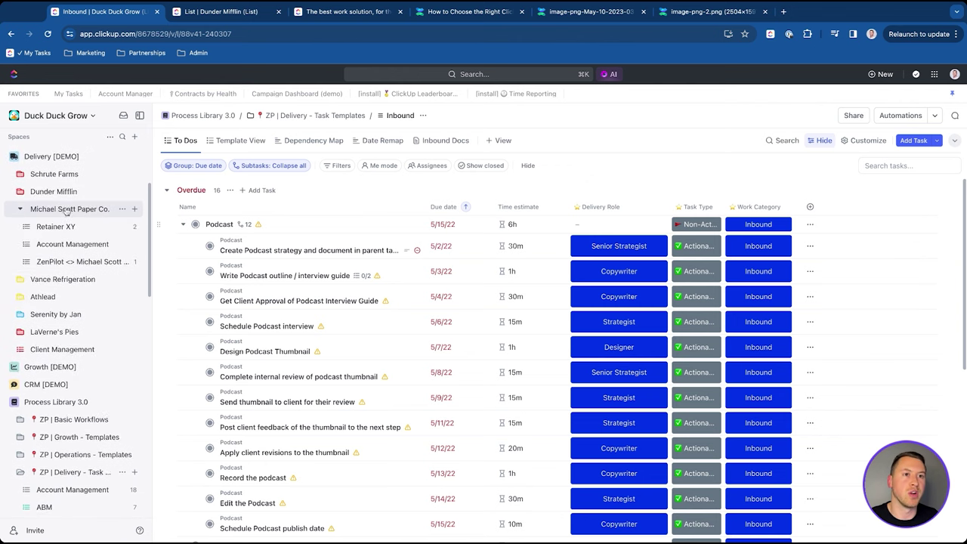
{"action": "scroll", "coordinate": [67, 227], "scroll_direction": "up", "scroll_amount": 2}
{"action": "left_click", "coordinate": [72, 300]}
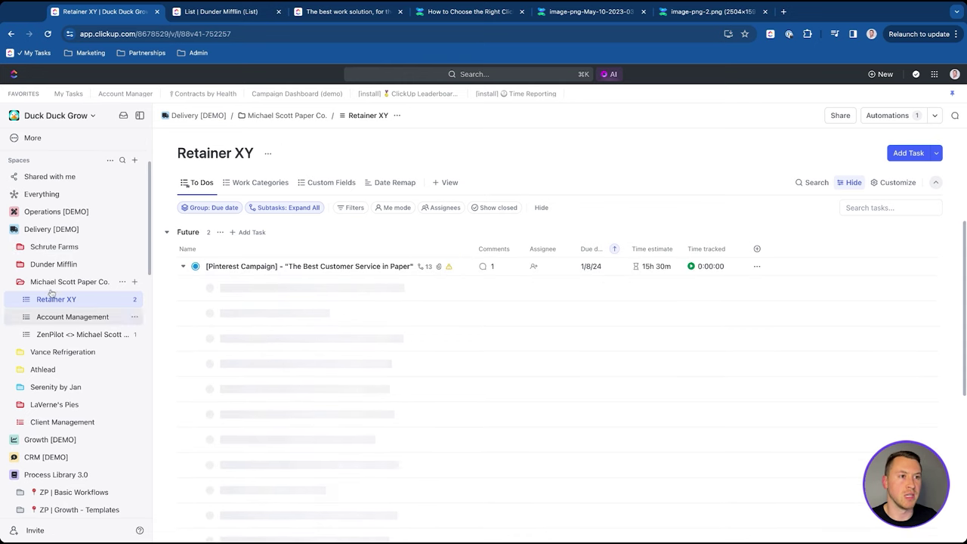
{"action": "left_click", "coordinate": [54, 283]}
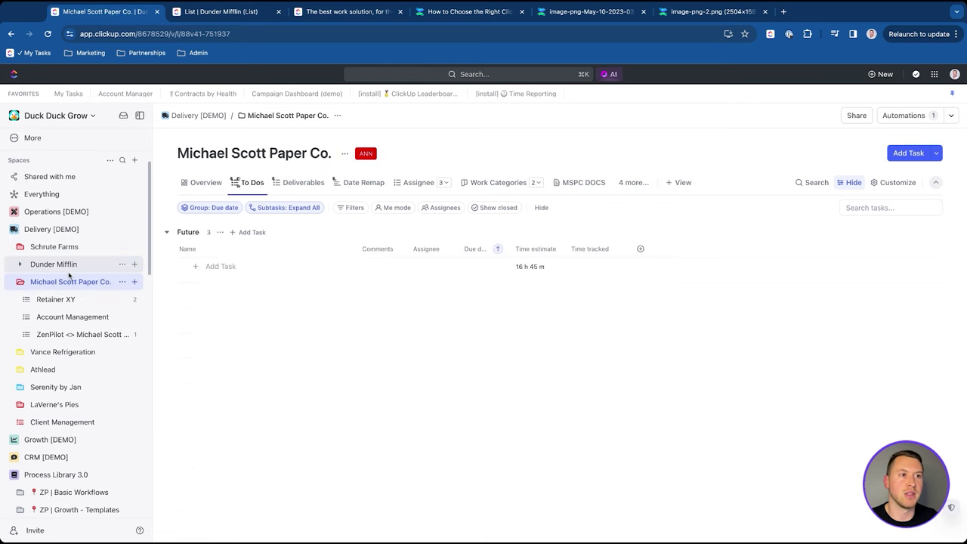
{"action": "left_click", "coordinate": [419, 182]}
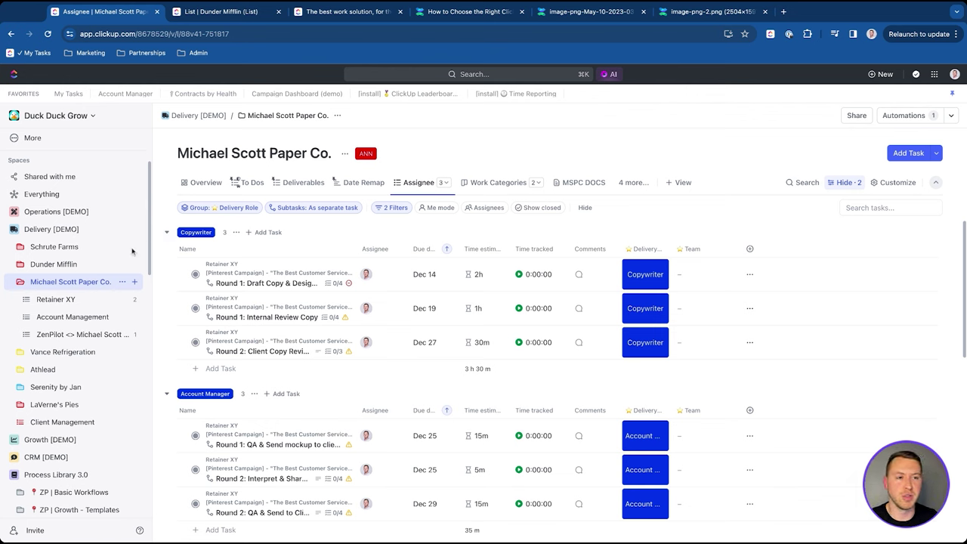
{"action": "left_click", "coordinate": [21, 281]}
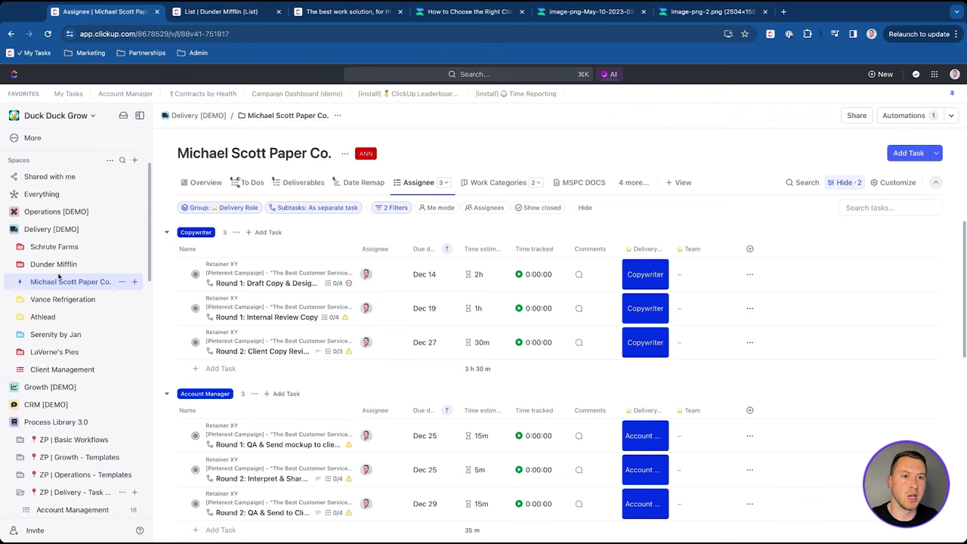
{"action": "left_click", "coordinate": [13, 228]}
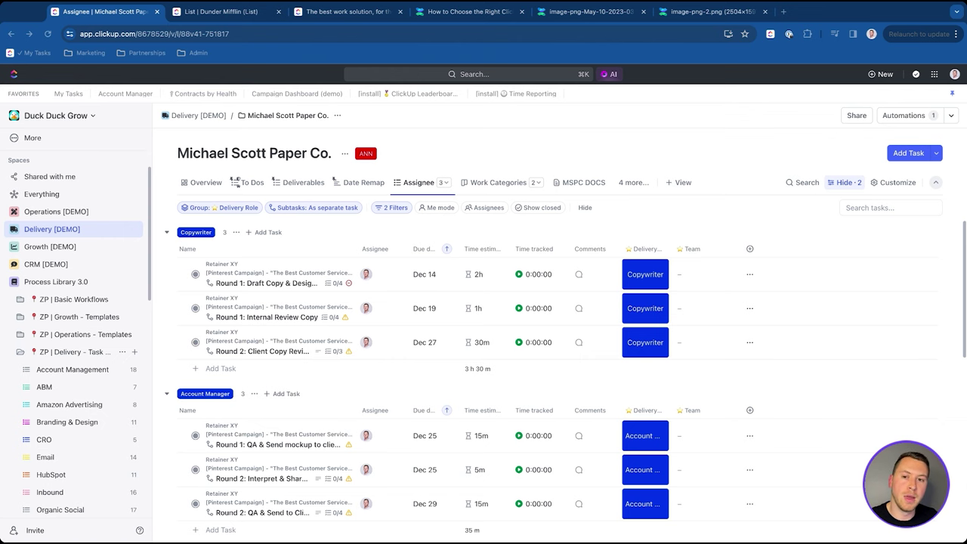
Step: Switch to the Dunder Mifflin workspace, and collapse and re-expand its Space and Folder to review the hierarchy
{"action": "key", "text": "ctrl+Tab"}
{"action": "left_click", "coordinate": [20, 320]}
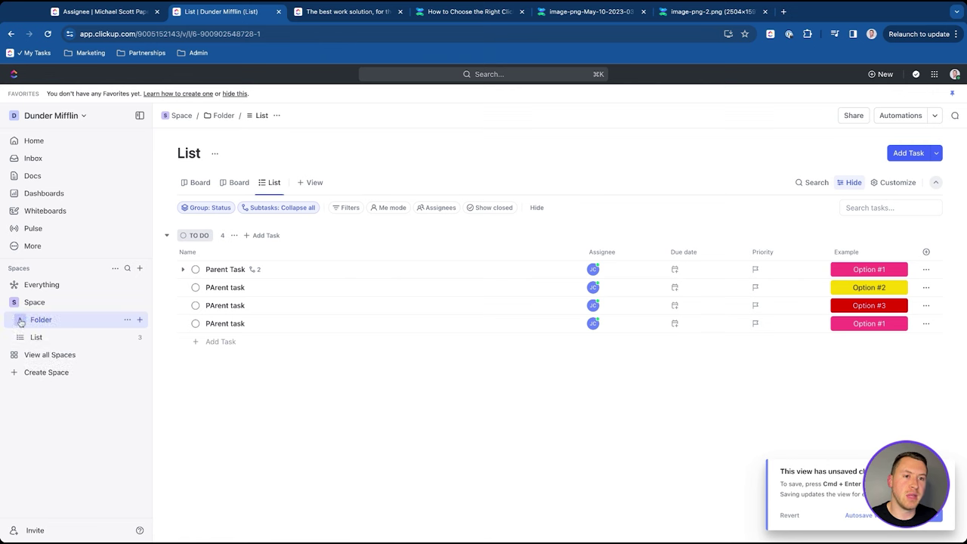
{"action": "left_click", "coordinate": [14, 303]}
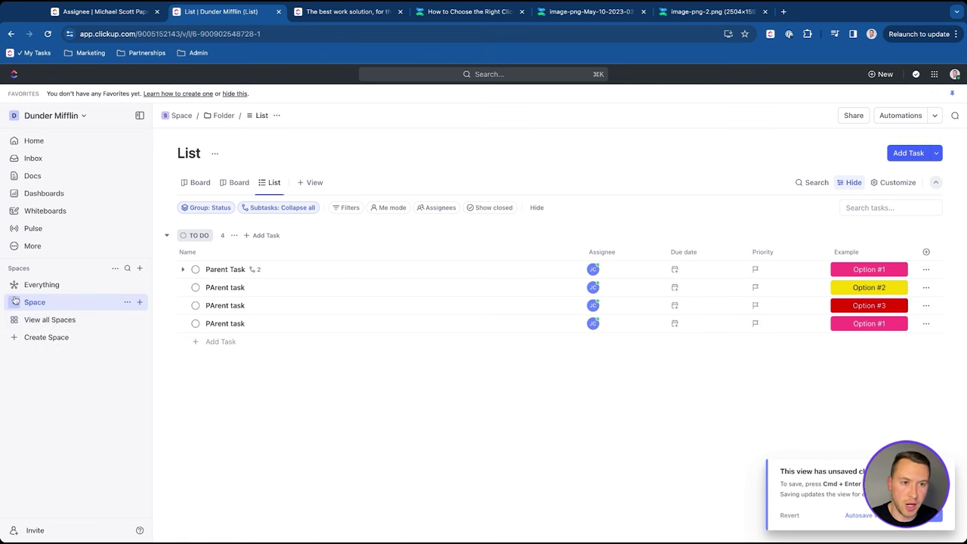
{"action": "left_click", "coordinate": [15, 302]}
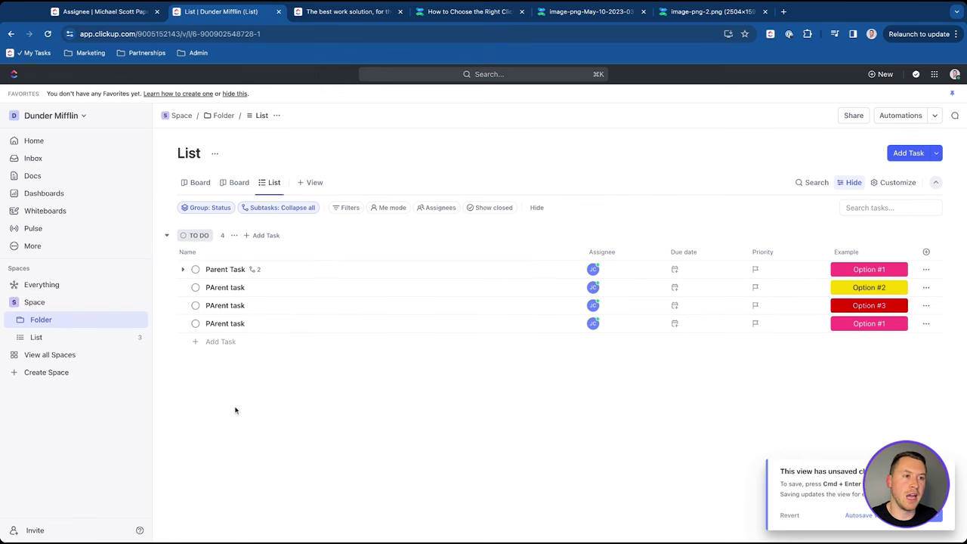
{"action": "left_click", "coordinate": [20, 320]}
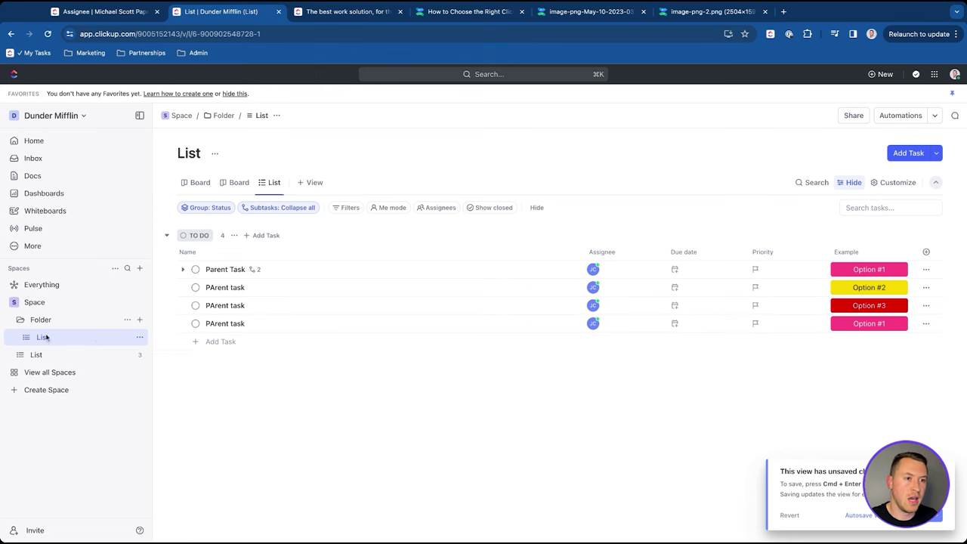
Step: Add a task named "PArent Task" to the To Do group of Folder's List
{"action": "left_click", "coordinate": [218, 342]}
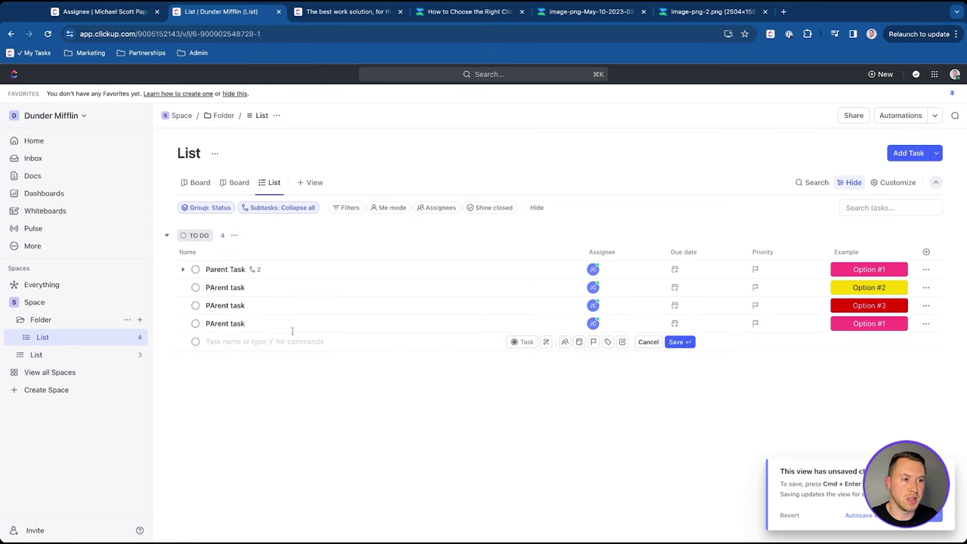
{"action": "type", "text": "PArent T"}
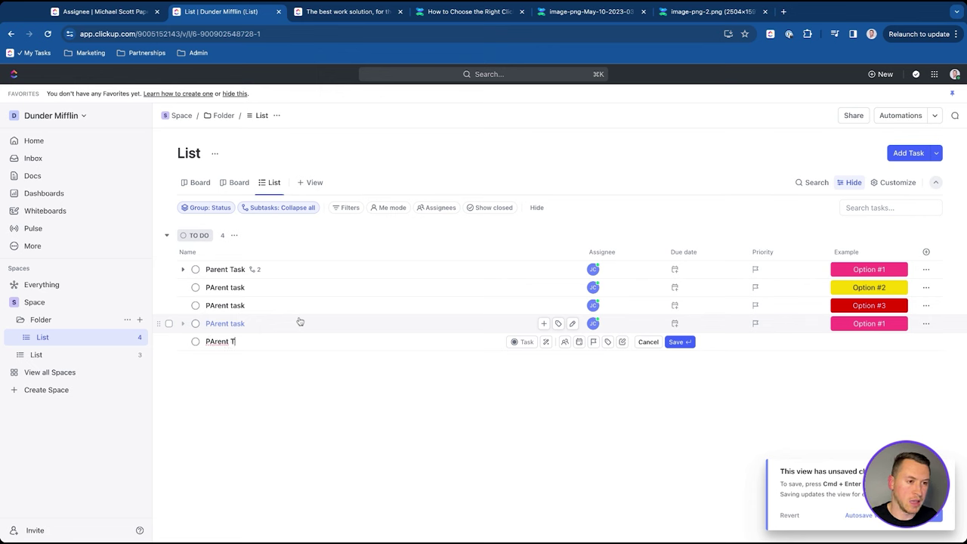
{"action": "type", "text": "ask"}
{"action": "key", "text": "Return"}
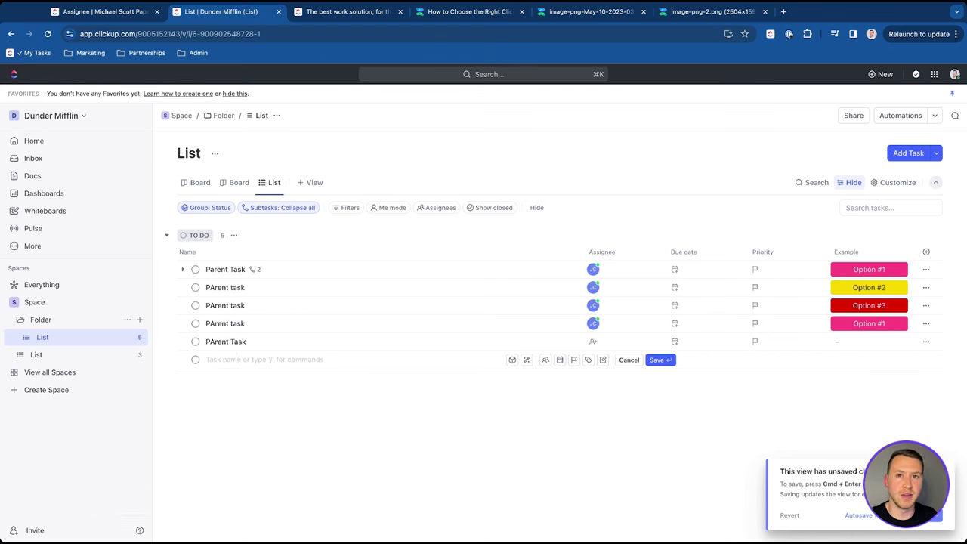
{"action": "left_click", "coordinate": [241, 424]}
Step: Bring up the task creation form for the current List to review its fields, and dismiss it
{"action": "key", "text": "t"}
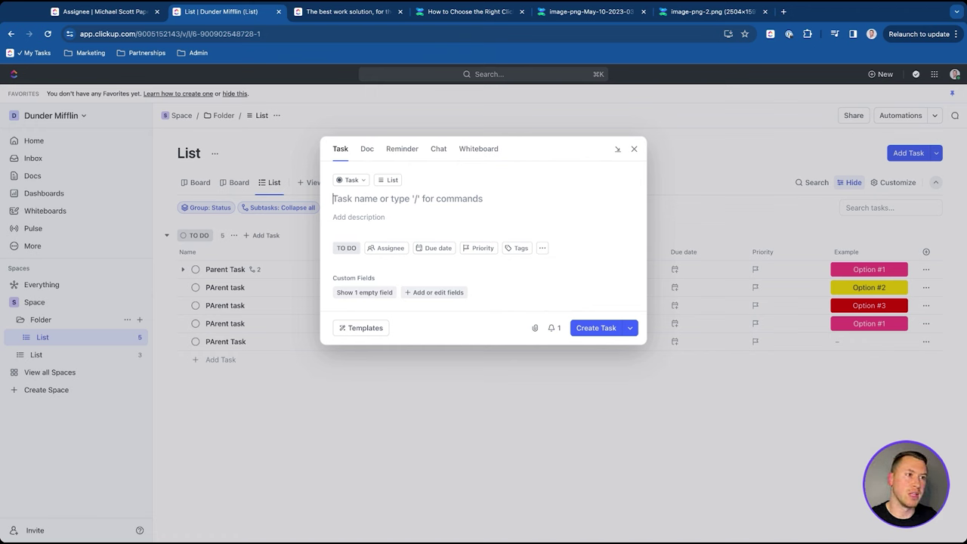
{"action": "left_click", "coordinate": [415, 427]}
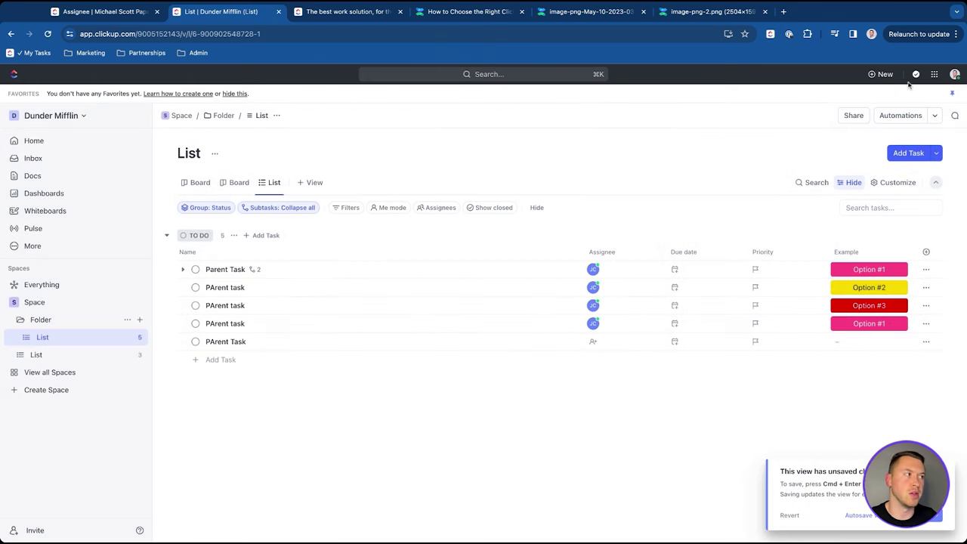
{"action": "left_click", "coordinate": [881, 74]}
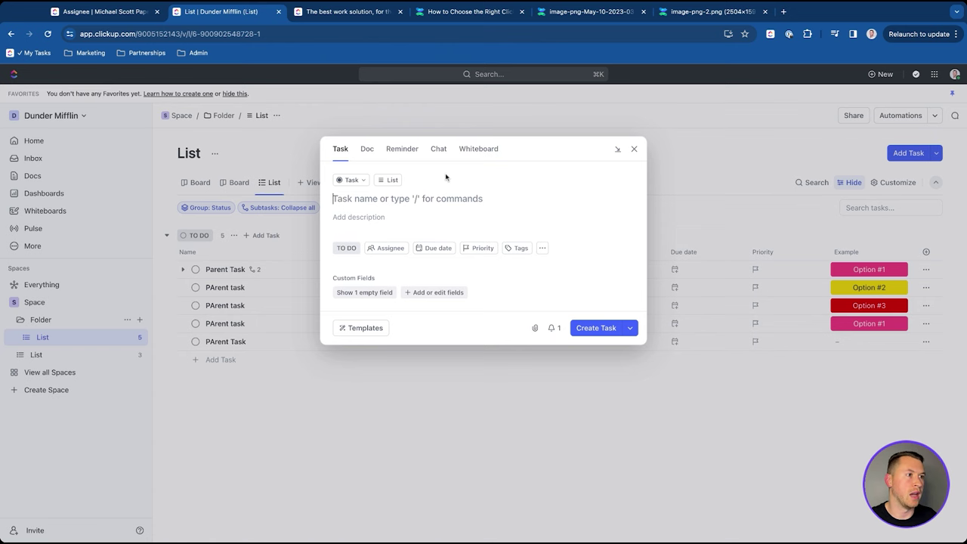
{"action": "left_click", "coordinate": [635, 149]}
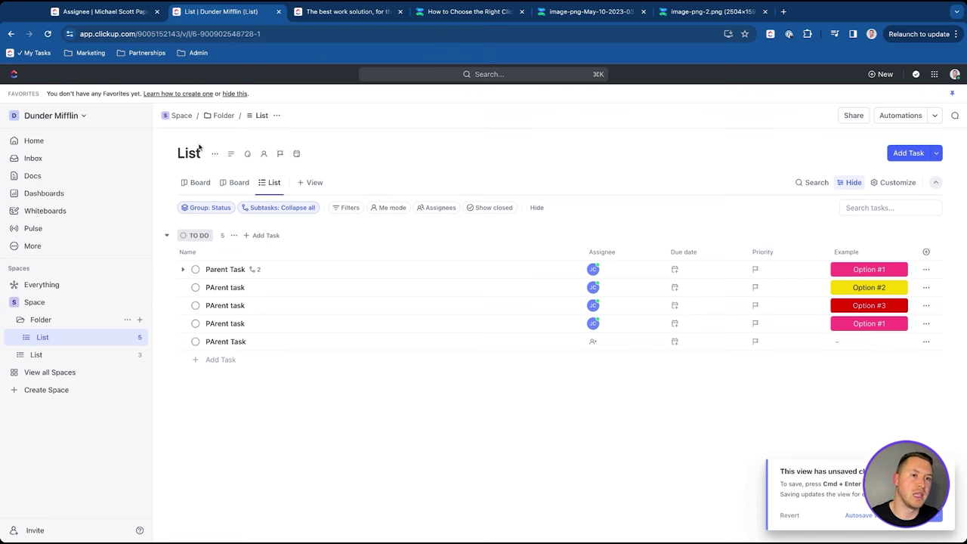
Step: Switch to the Duck Duck Grow workspace, expand Process Library 3.0 and open the Inbound List in ZP | Delivery - Task Templates
{"action": "left_click", "coordinate": [109, 13]}
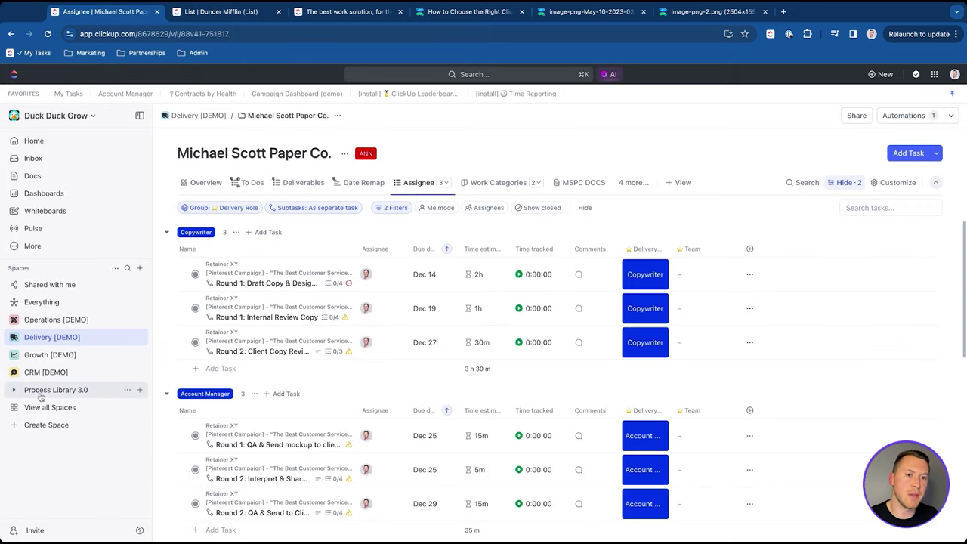
{"action": "left_click", "coordinate": [15, 390]}
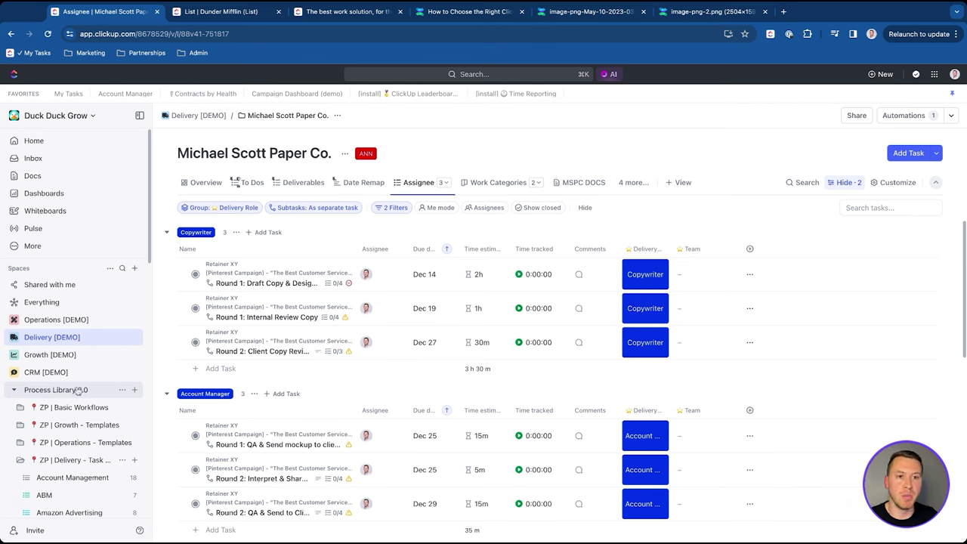
{"action": "scroll", "coordinate": [76, 392], "scroll_direction": "down", "scroll_amount": 1}
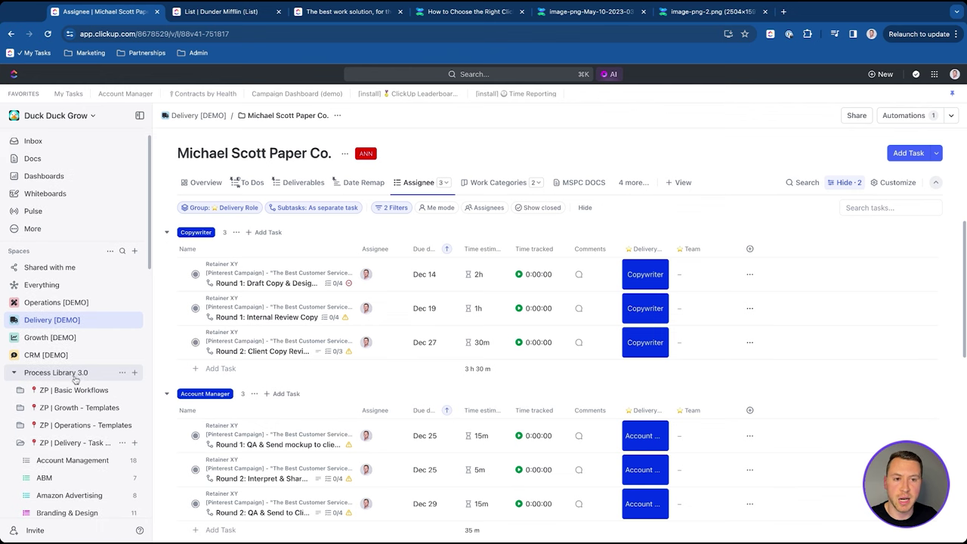
{"action": "scroll", "coordinate": [77, 381], "scroll_direction": "down", "scroll_amount": 1}
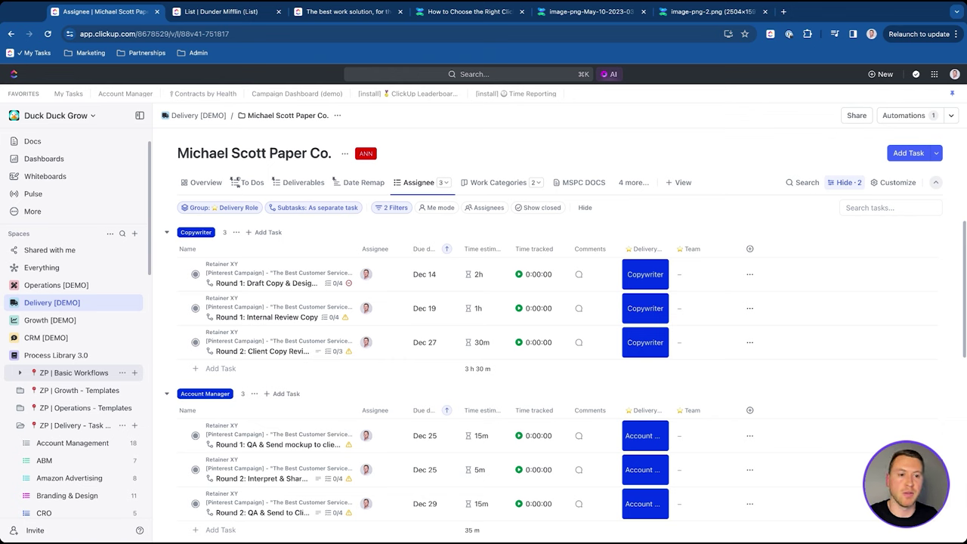
{"action": "scroll", "coordinate": [76, 372], "scroll_direction": "down", "scroll_amount": 3}
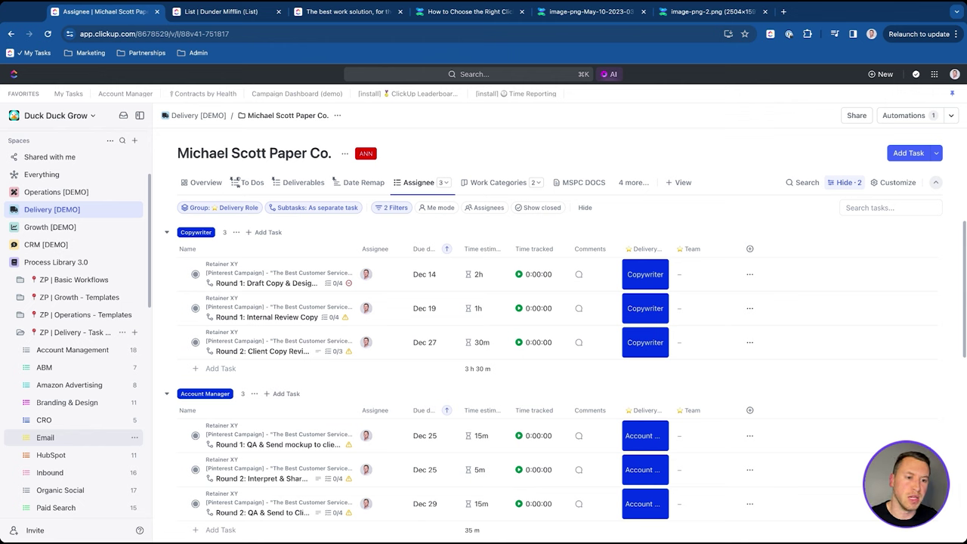
{"action": "scroll", "coordinate": [75, 336], "scroll_direction": "down", "scroll_amount": 3}
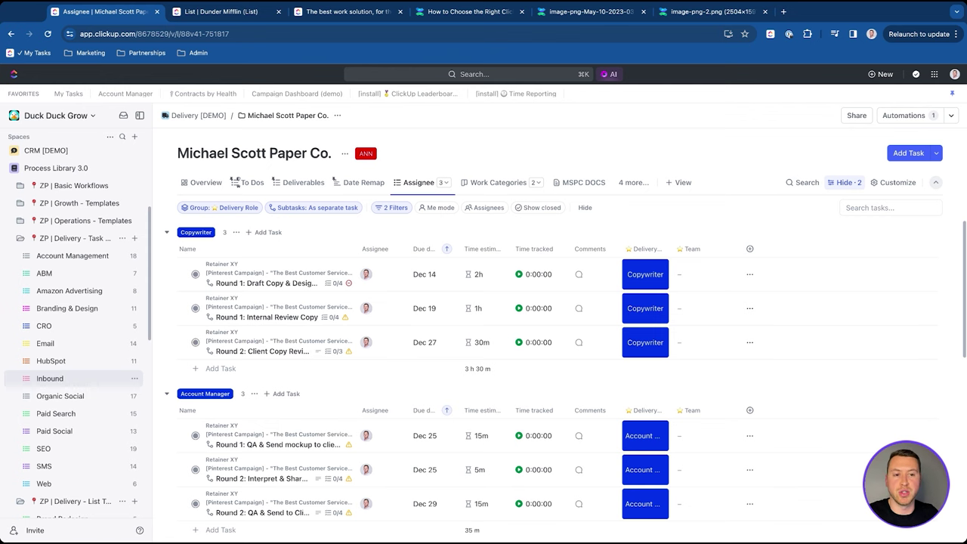
{"action": "left_click", "coordinate": [60, 378]}
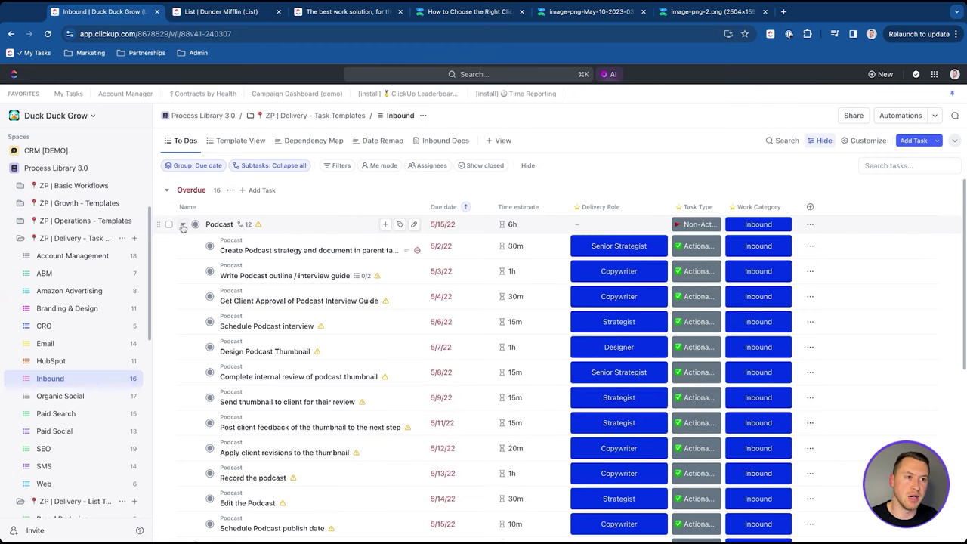
Step: Collapse the Podcast template's subtasks and expand the Blog template's subtasks in the Inbound List
{"action": "left_click", "coordinate": [183, 224]}
{"action": "scroll", "coordinate": [186, 495], "scroll_direction": "down", "scroll_amount": 1}
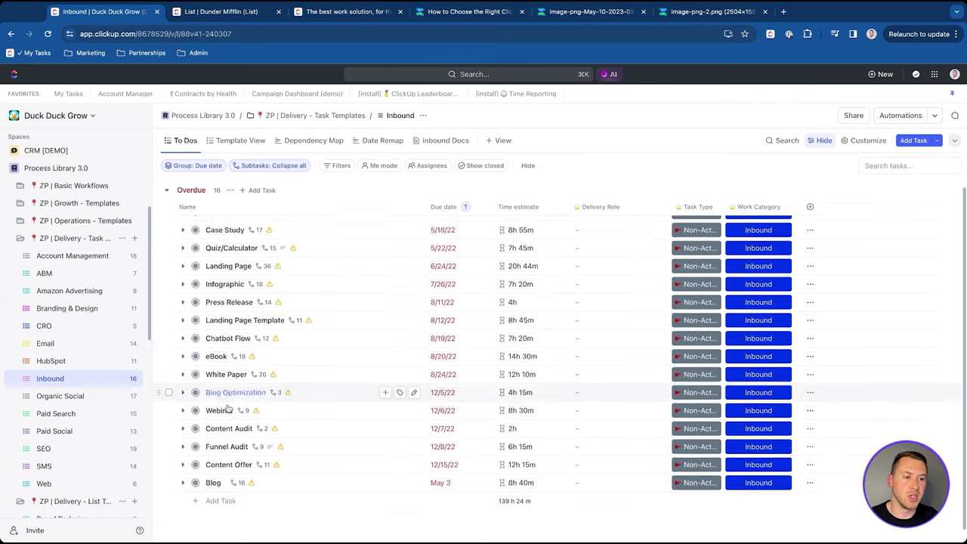
{"action": "left_click", "coordinate": [183, 473]}
{"action": "scroll", "coordinate": [274, 347], "scroll_direction": "down", "scroll_amount": 3}
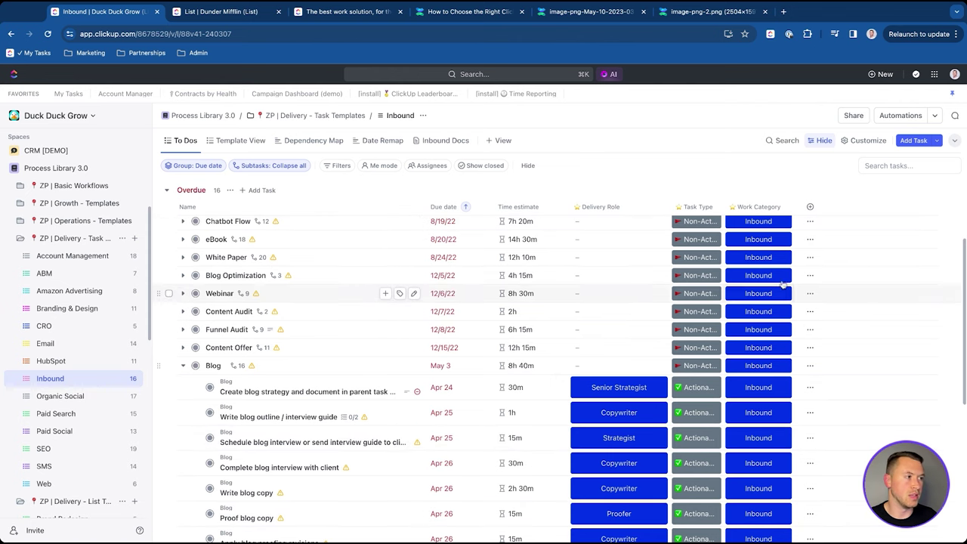
Step: Check the Inbound List's Dependency Map view and return to the Blog subtasks in its To Dos view
{"action": "left_click", "coordinate": [312, 140]}
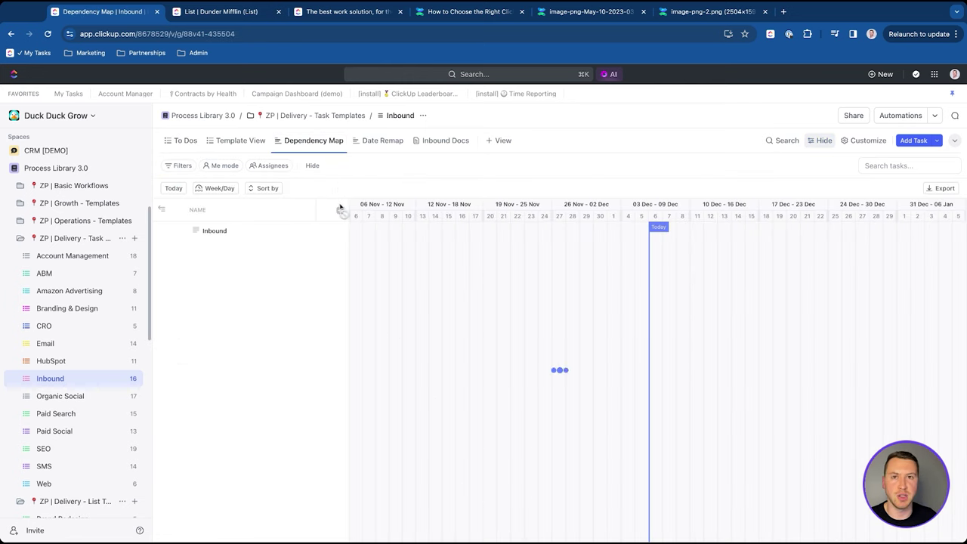
{"action": "left_click", "coordinate": [185, 140]}
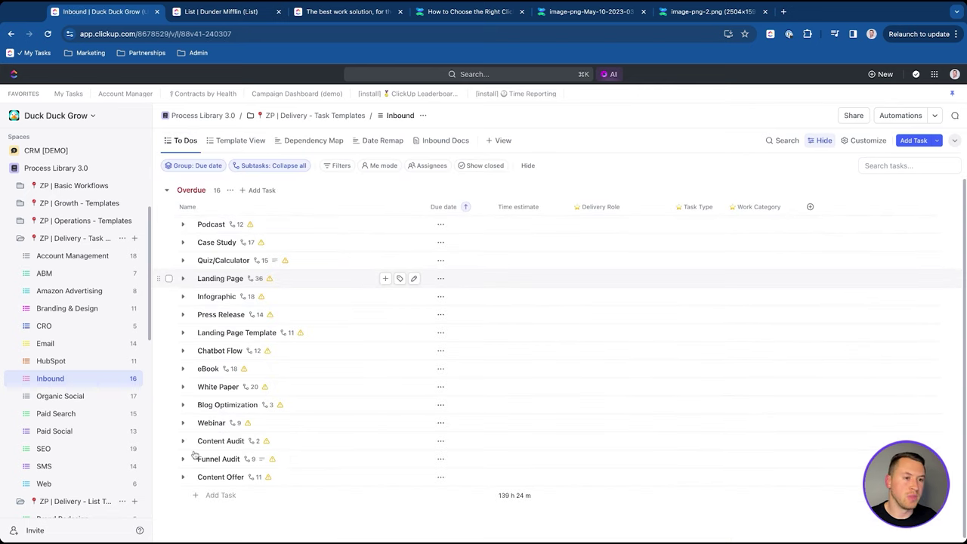
{"action": "scroll", "coordinate": [242, 416], "scroll_direction": "down", "scroll_amount": 5}
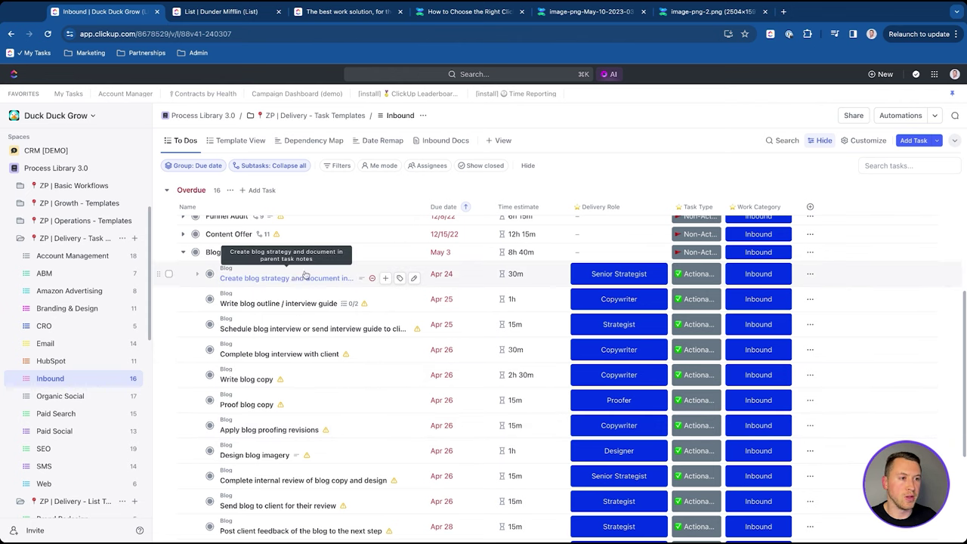
Step: Examine the options for saving the Blog task as a new template, and close the form without saving
{"action": "left_click", "coordinate": [811, 251]}
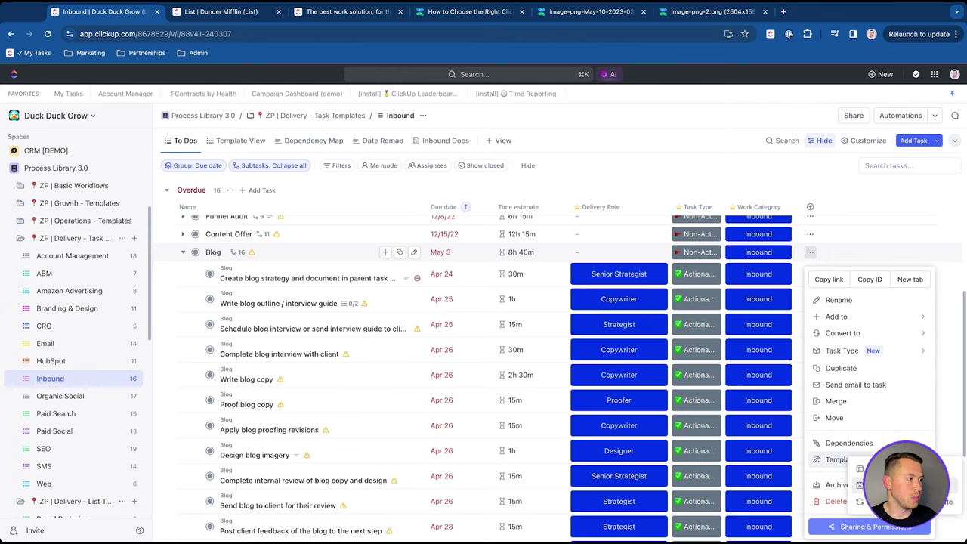
{"action": "left_click", "coordinate": [838, 460]}
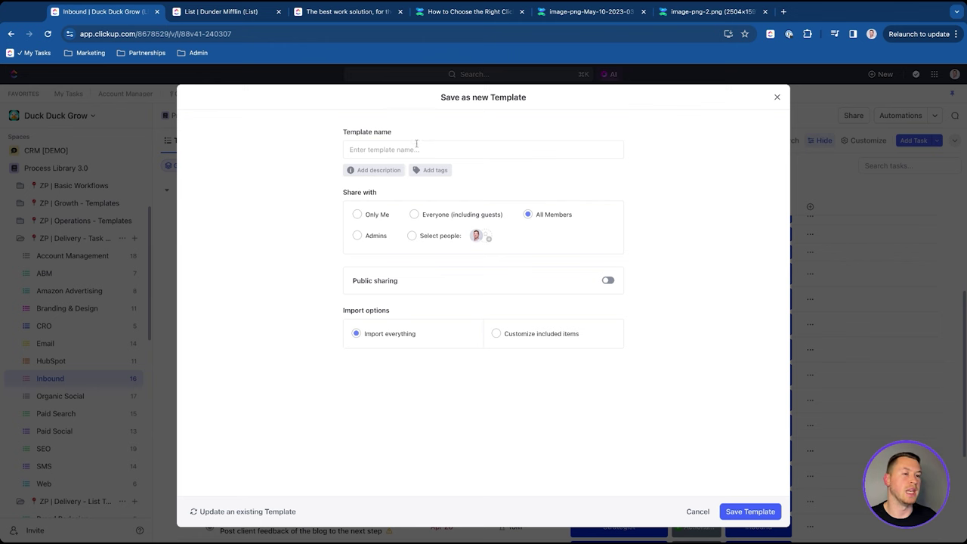
{"action": "left_click", "coordinate": [778, 99]}
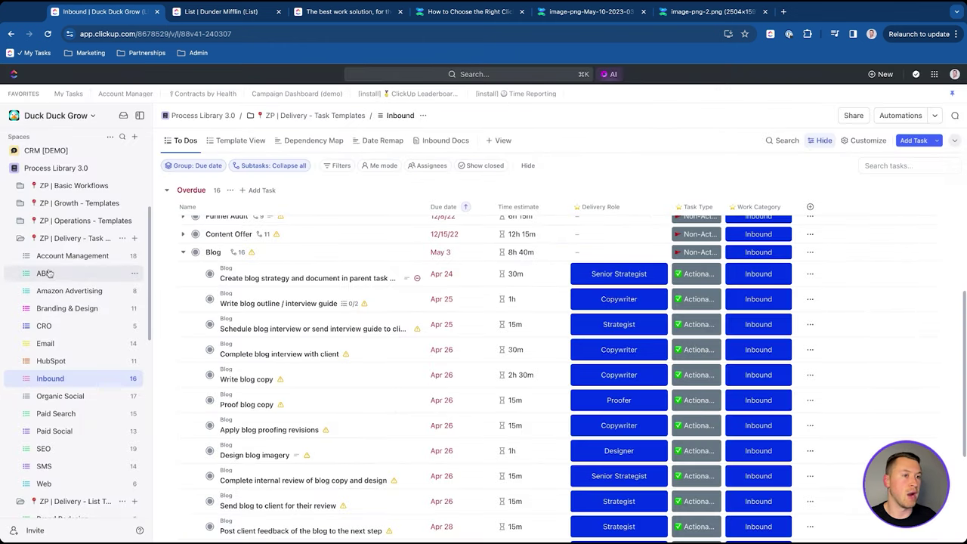
Step: Expand the Delivery [DEMO] Space and the Michael Scott Paper Co. Folder, and open its Retainer XY List
{"action": "scroll", "coordinate": [48, 274], "scroll_direction": "up", "scroll_amount": 5}
{"action": "left_click", "coordinate": [15, 337]}
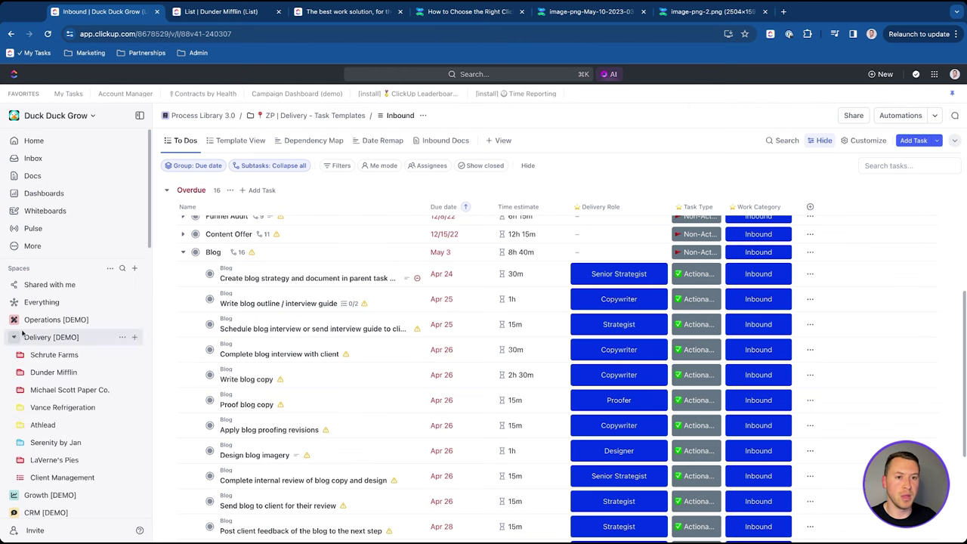
{"action": "left_click", "coordinate": [20, 390]}
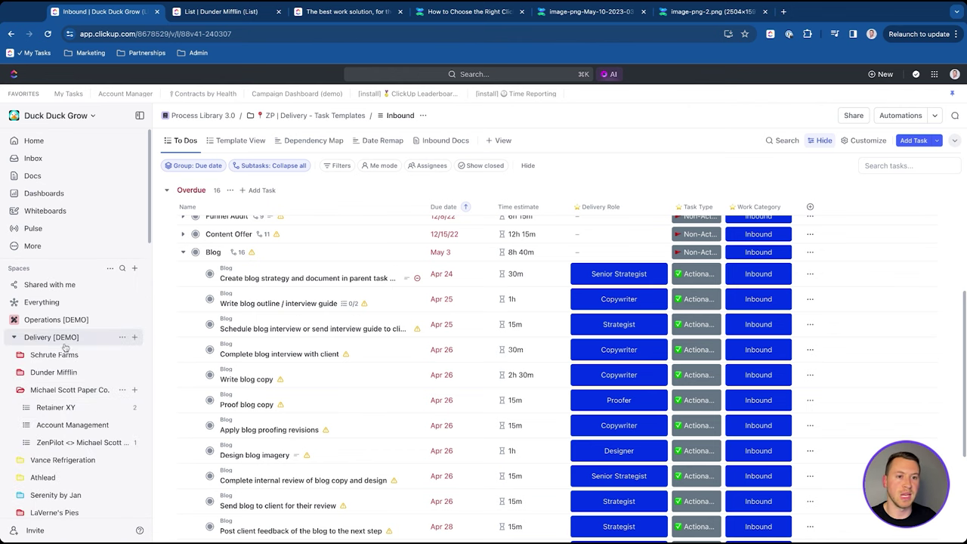
{"action": "scroll", "coordinate": [68, 384], "scroll_direction": "down", "scroll_amount": 1}
{"action": "left_click", "coordinate": [68, 387]}
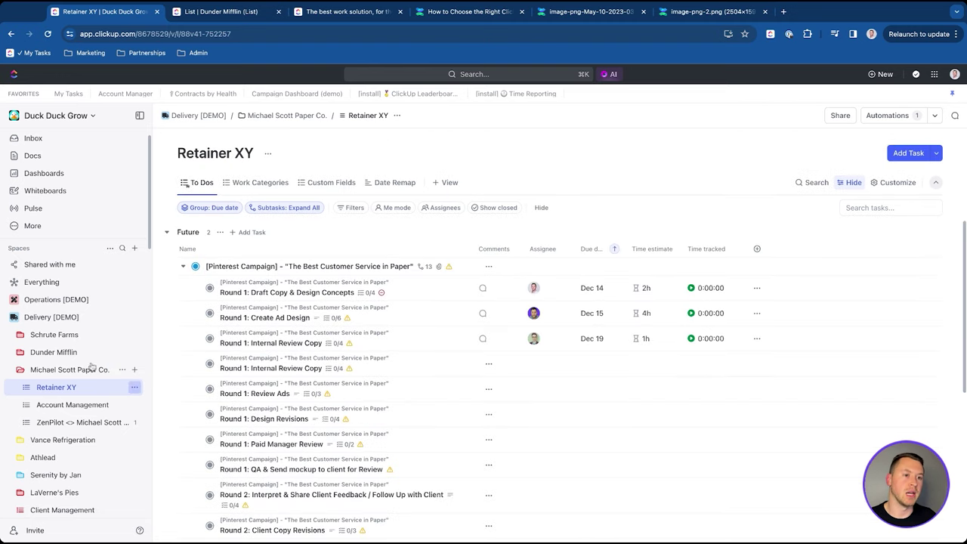
Step: Browse templates from the Retainer XY List, include Task templates, search for "blog post" and open the Blog Post task template
{"action": "left_click", "coordinate": [135, 387]}
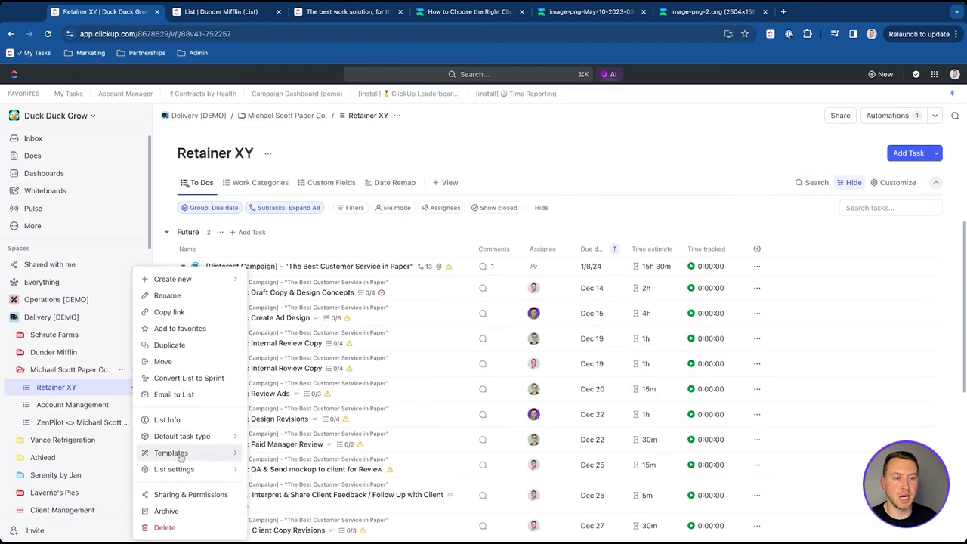
{"action": "mouse_move", "coordinate": [204, 452]}
{"action": "left_click", "coordinate": [294, 491]}
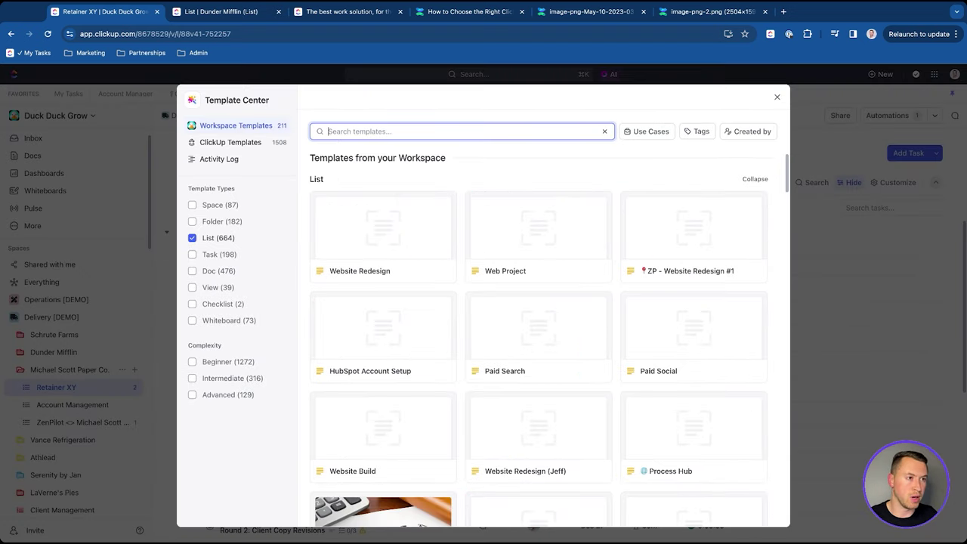
{"action": "left_click", "coordinate": [193, 254]}
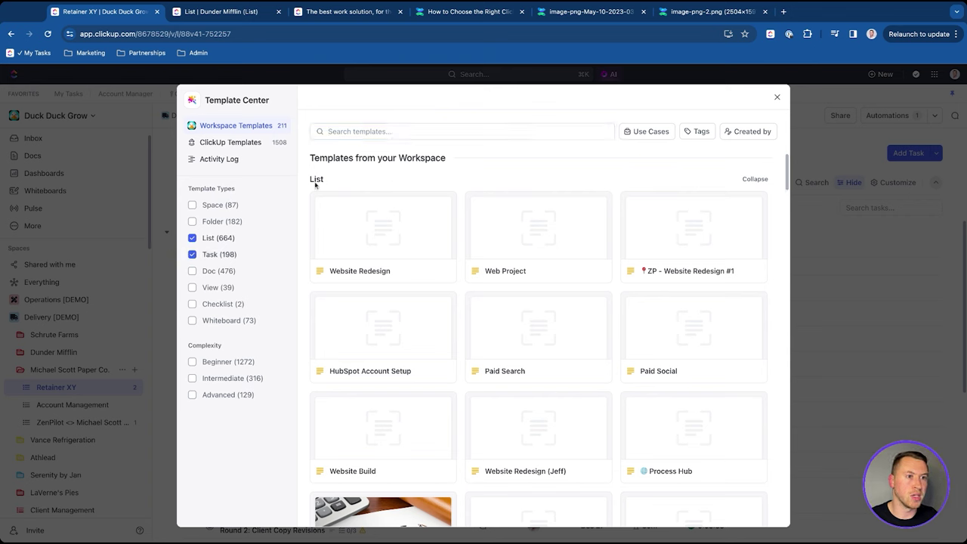
{"action": "left_click", "coordinate": [376, 131]}
{"action": "type", "text": "blog post"}
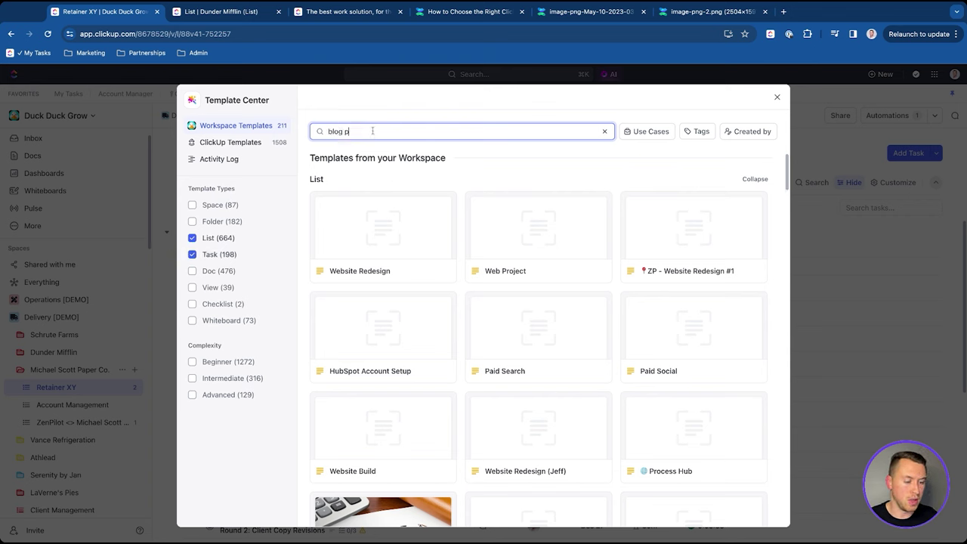
{"action": "left_click", "coordinate": [519, 159]}
{"action": "left_click", "coordinate": [454, 261]}
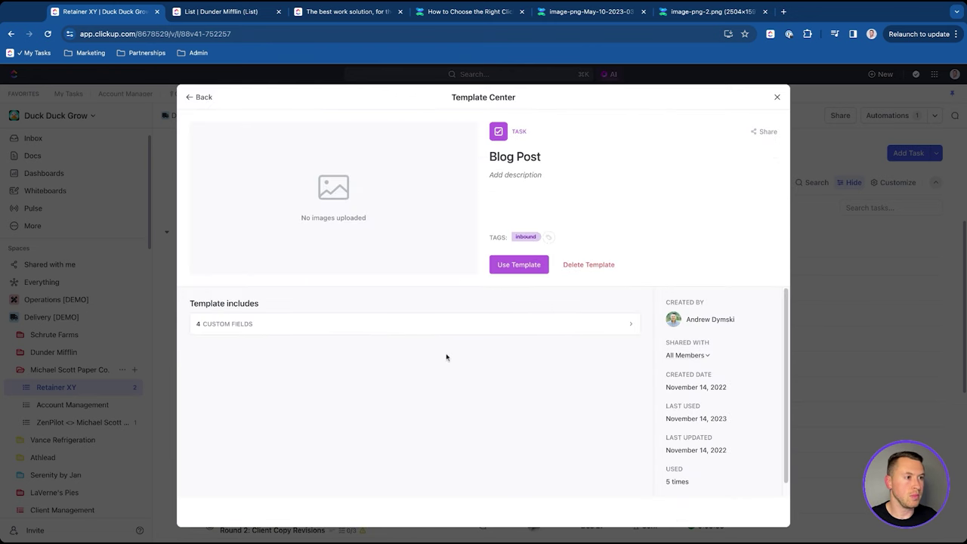
Step: Create a task in Retainer XY from the Blog Post template, remapping subtask dates to a parent due date of 12/29/2023
{"action": "left_click", "coordinate": [519, 265]}
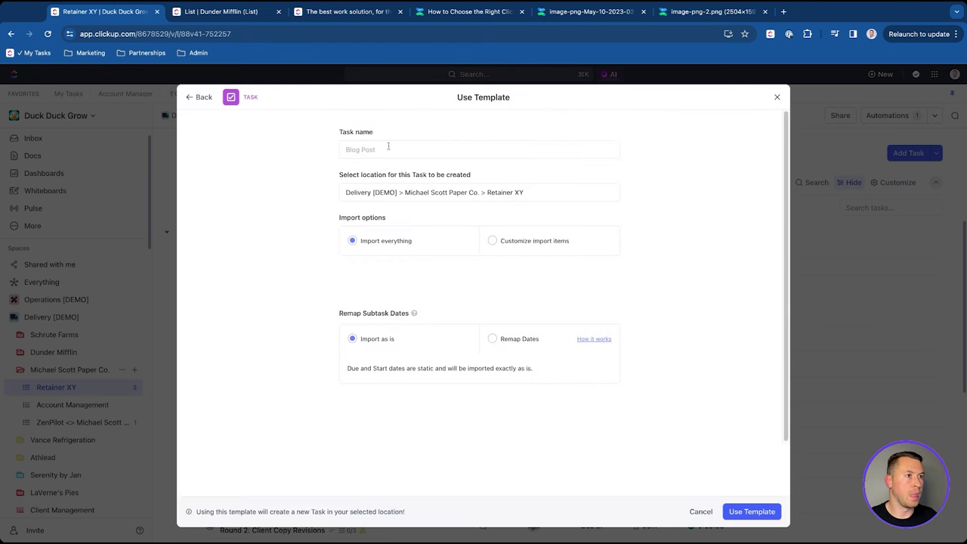
{"action": "left_click", "coordinate": [492, 338]}
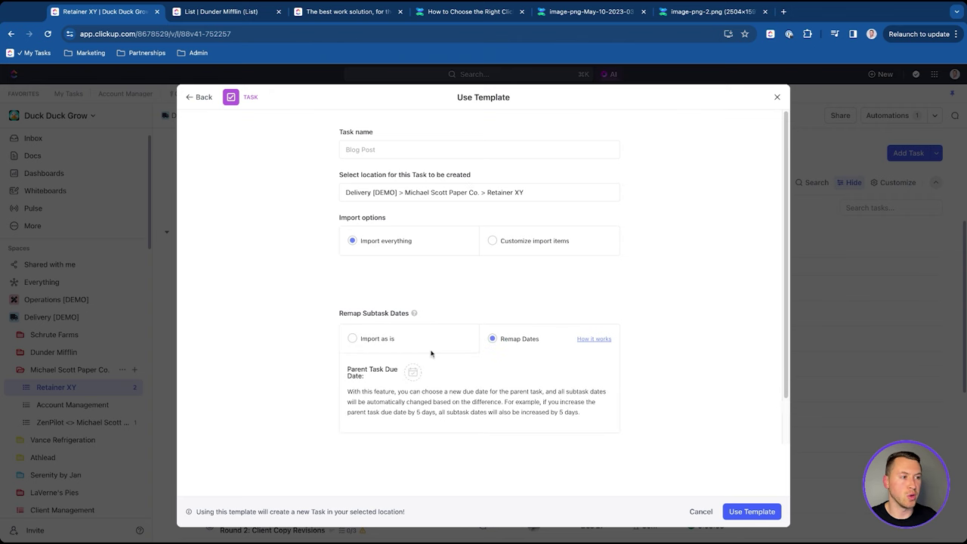
{"action": "left_click", "coordinate": [413, 371]}
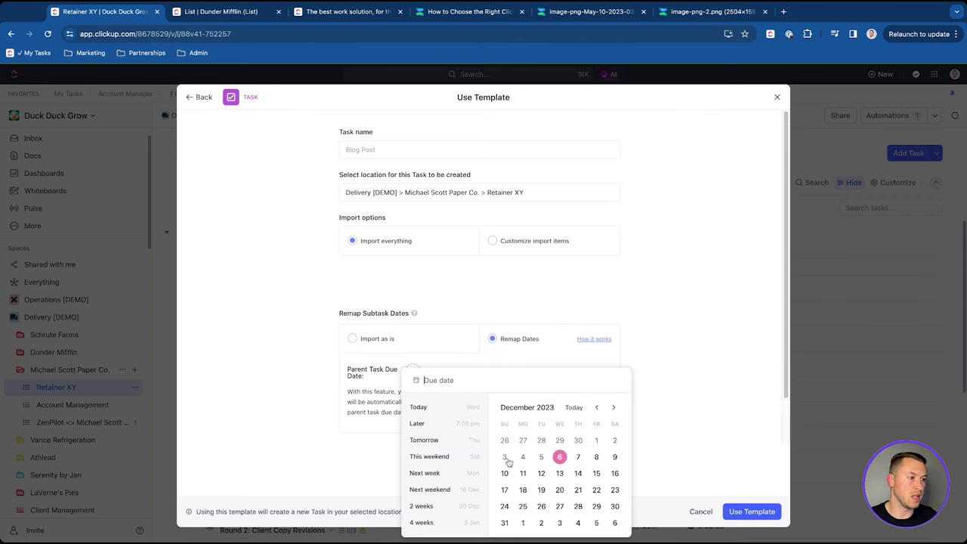
{"action": "left_click", "coordinate": [596, 506]}
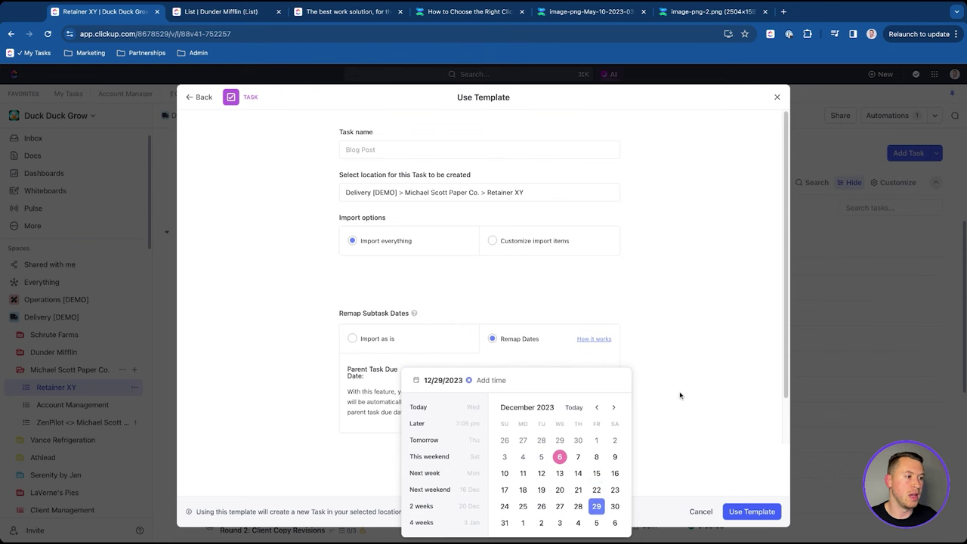
{"action": "left_click", "coordinate": [680, 395]}
{"action": "left_click", "coordinate": [759, 514]}
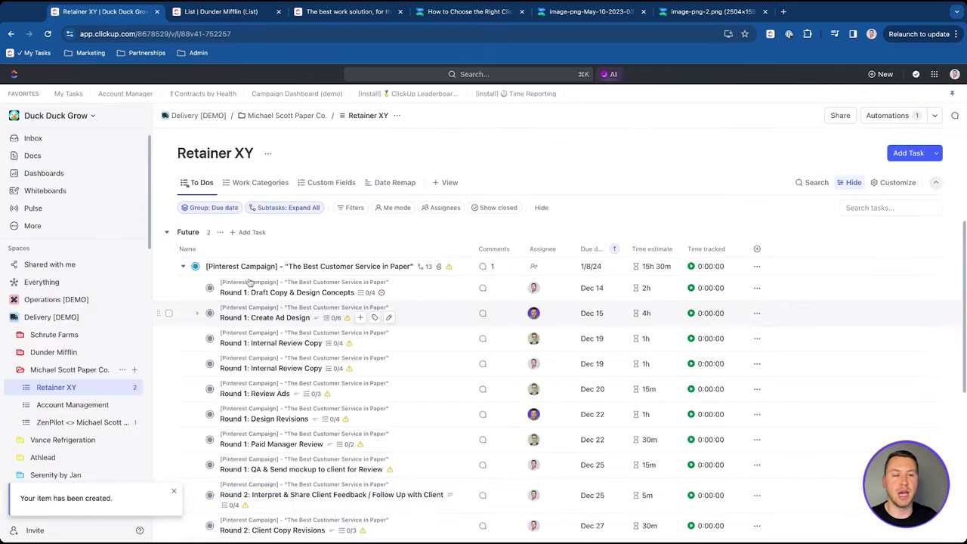
Step: Collapse the subtasks of the Pinterest Campaign, Weekly Pinterest Optimizations and Blog Post tasks in Retainer XY
{"action": "left_click", "coordinate": [183, 267]}
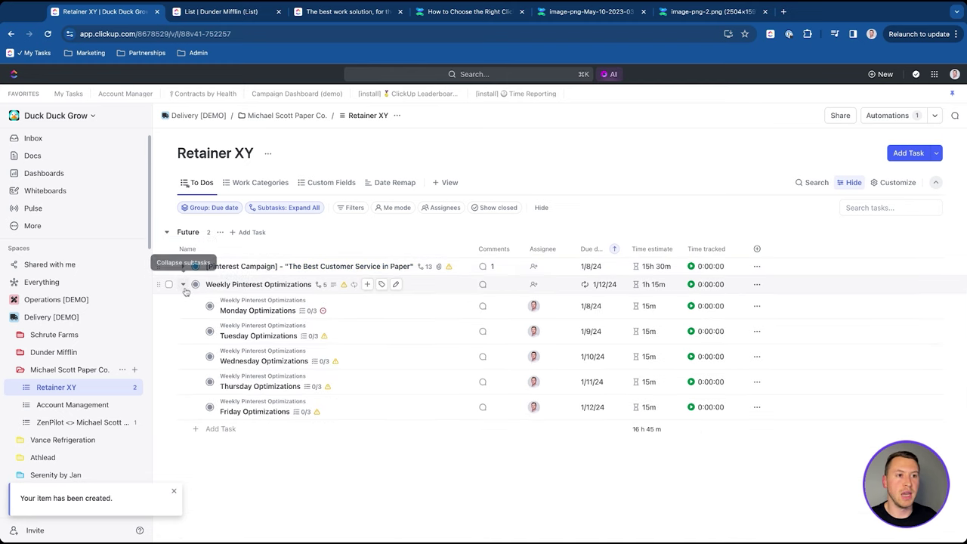
{"action": "left_click", "coordinate": [183, 284]}
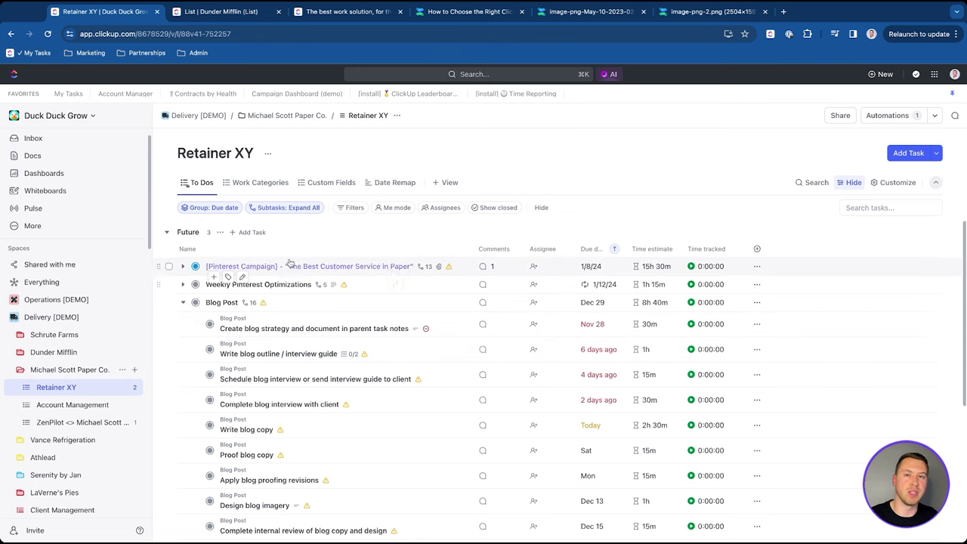
{"action": "left_click", "coordinate": [183, 302]}
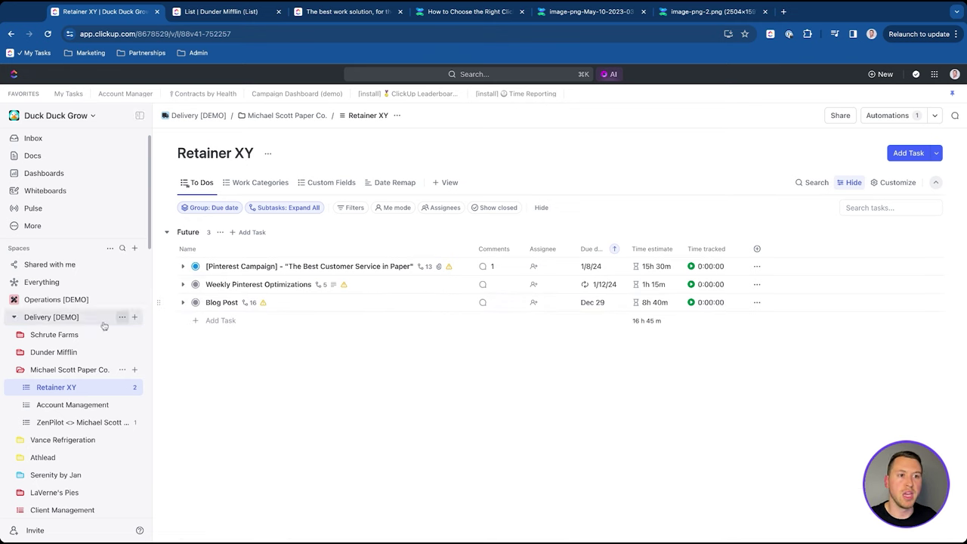
Step: Collapse the Michael Scott Paper Co. Folder and the Delivery [DEMO] Space to reach the Process Library 3.0 Lists
{"action": "left_click", "coordinate": [19, 369]}
{"action": "left_click", "coordinate": [14, 317]}
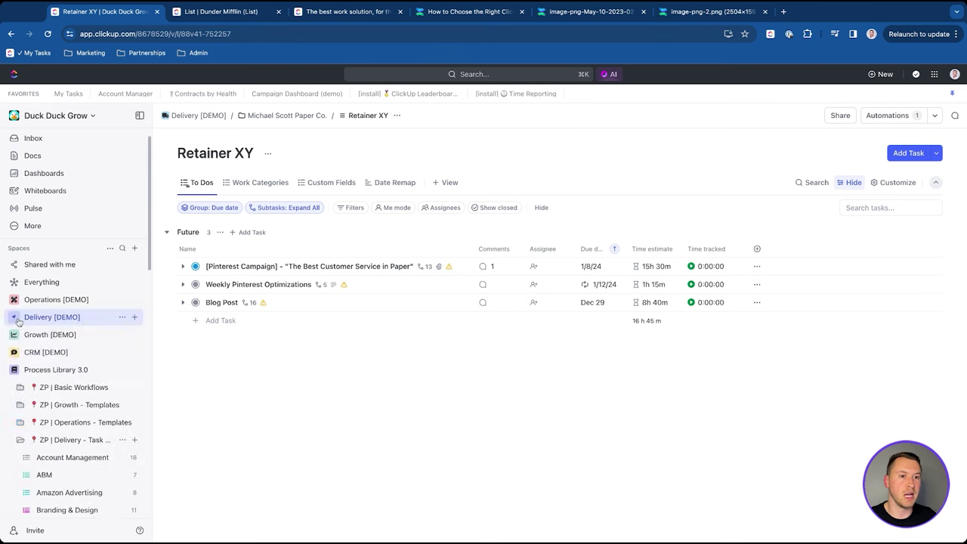
{"action": "scroll", "coordinate": [48, 374], "scroll_direction": "down", "scroll_amount": 3}
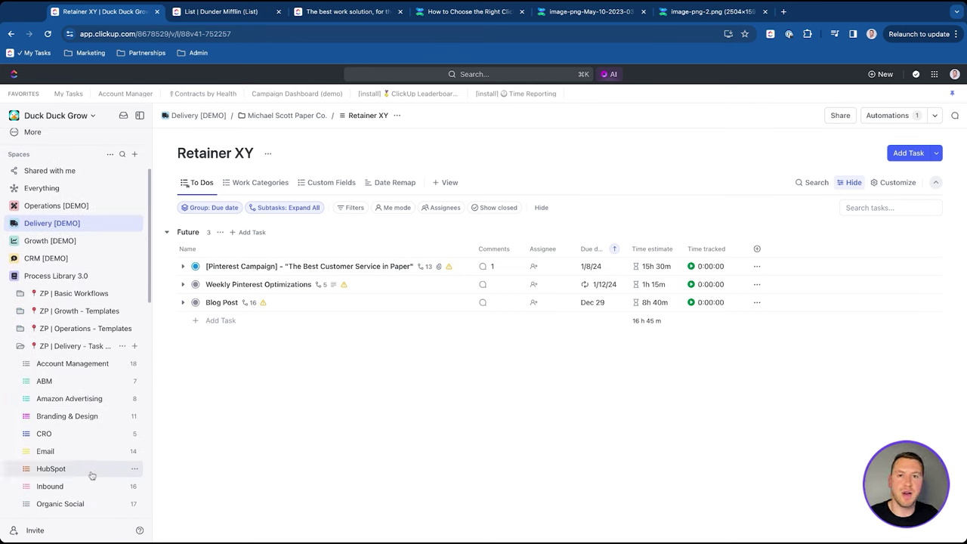
{"action": "scroll", "coordinate": [91, 474], "scroll_direction": "down", "scroll_amount": 1}
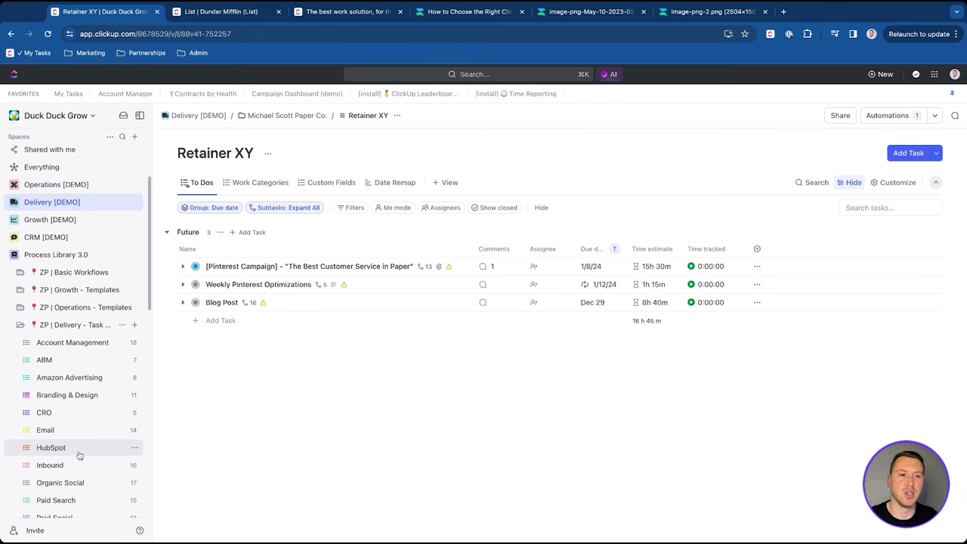
Step: Collapse the ZP | Delivery - Task Templates Folder and open the Client Onboarding List in ZP | Delivery - List Templates
{"action": "left_click", "coordinate": [20, 325]}
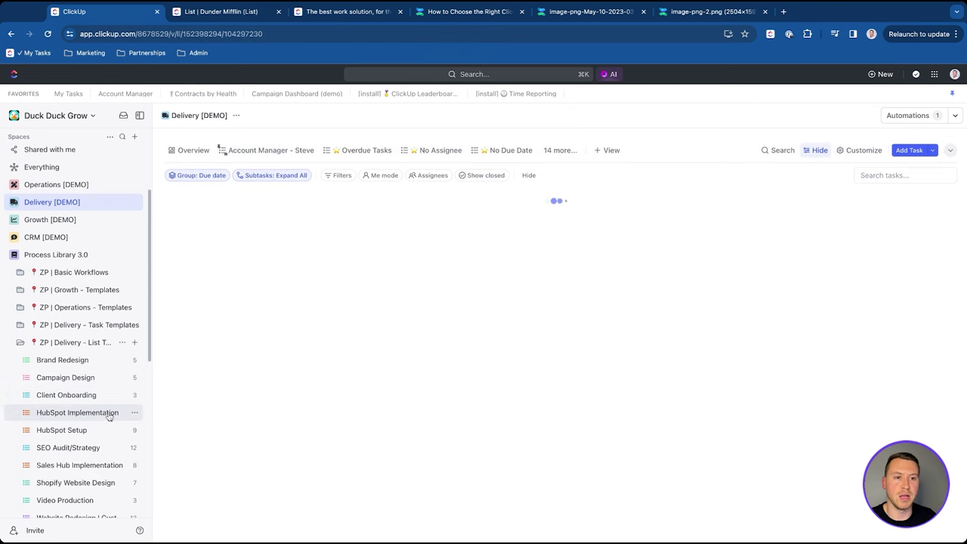
{"action": "left_click", "coordinate": [75, 375]}
Step: View the template options of the Client Onboarding List, and collapse the subtasks of its Client Onboarding task
{"action": "scroll", "coordinate": [96, 393], "scroll_direction": "down", "scroll_amount": 3}
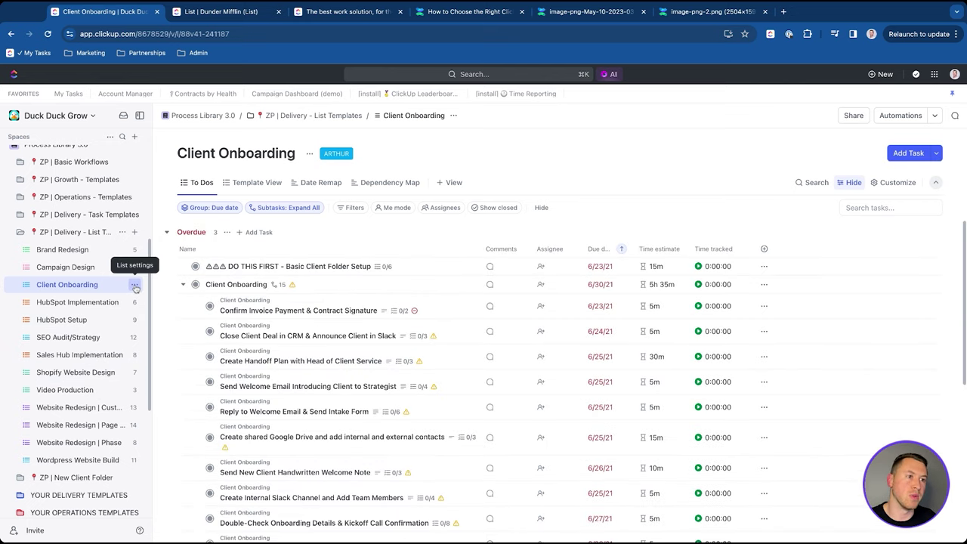
{"action": "left_click", "coordinate": [134, 284]}
{"action": "left_click", "coordinate": [135, 286]}
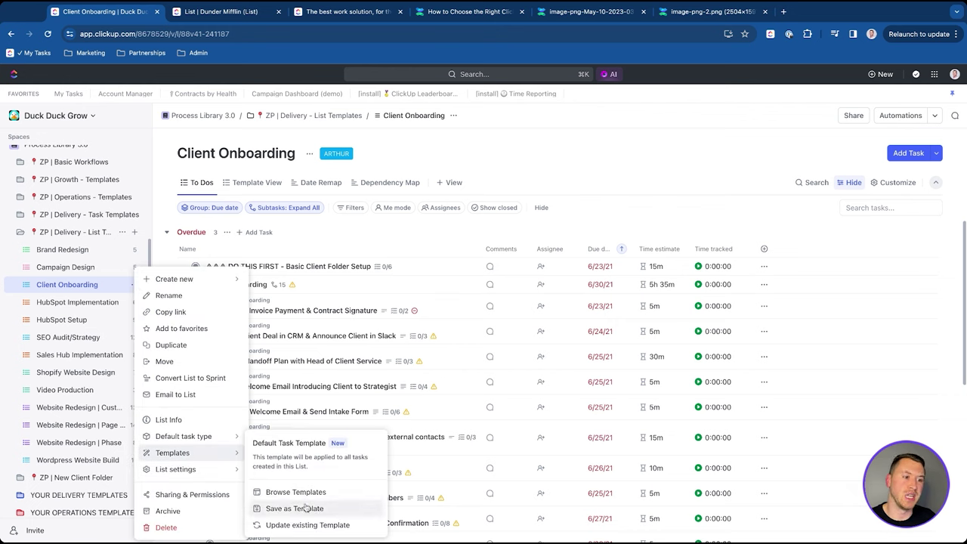
{"action": "left_click", "coordinate": [70, 288]}
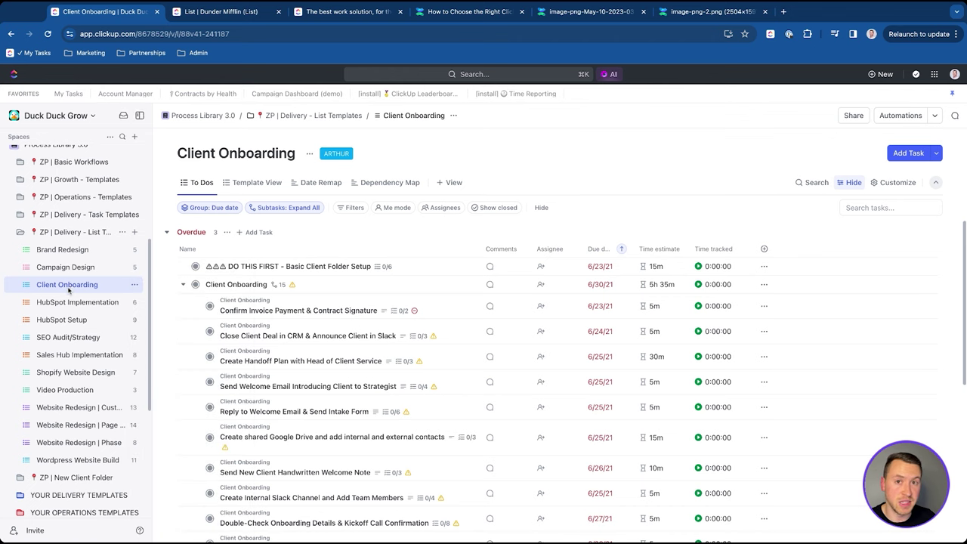
{"action": "left_click", "coordinate": [183, 284]}
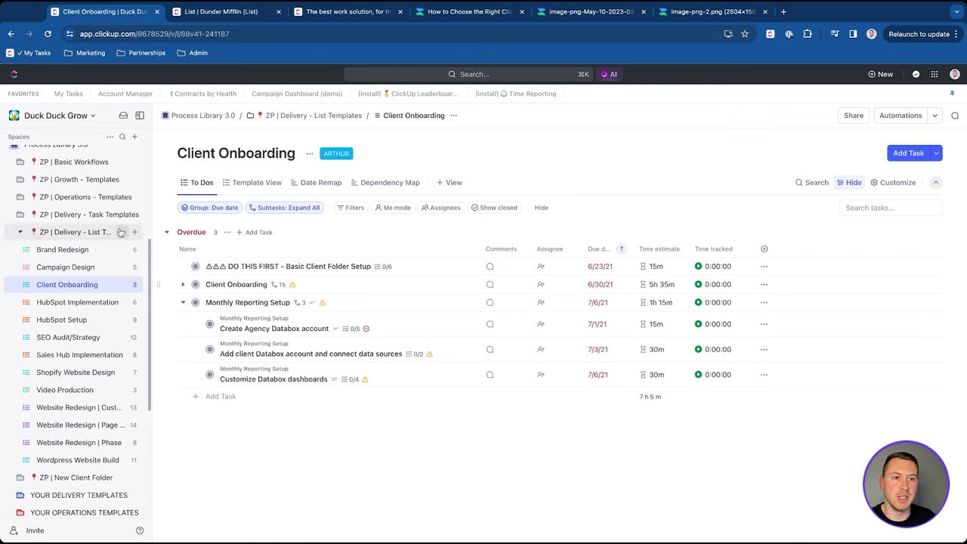
Step: Open the Template View of the Client Onboarding List and view that view's template options
{"action": "scroll", "coordinate": [121, 235], "scroll_direction": "up", "scroll_amount": 3}
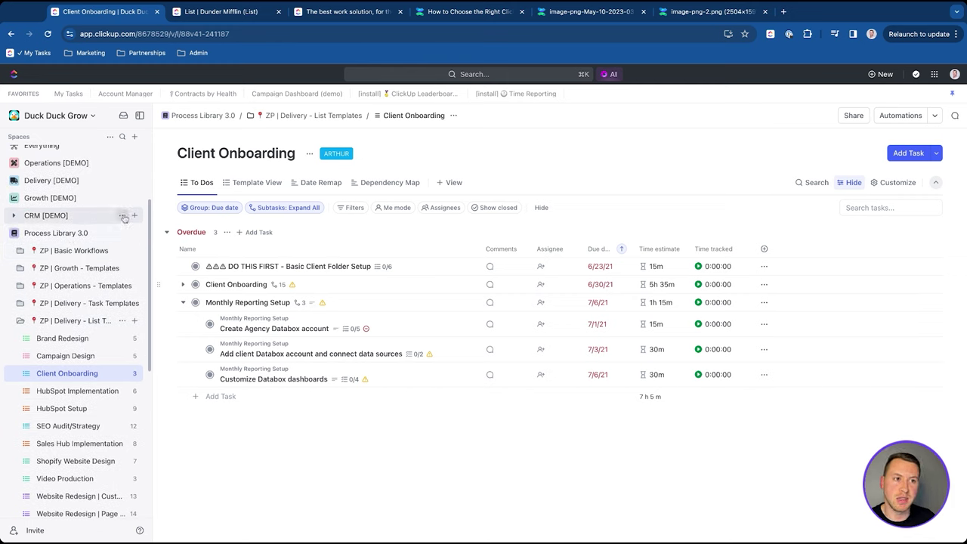
{"action": "left_click", "coordinate": [250, 186]}
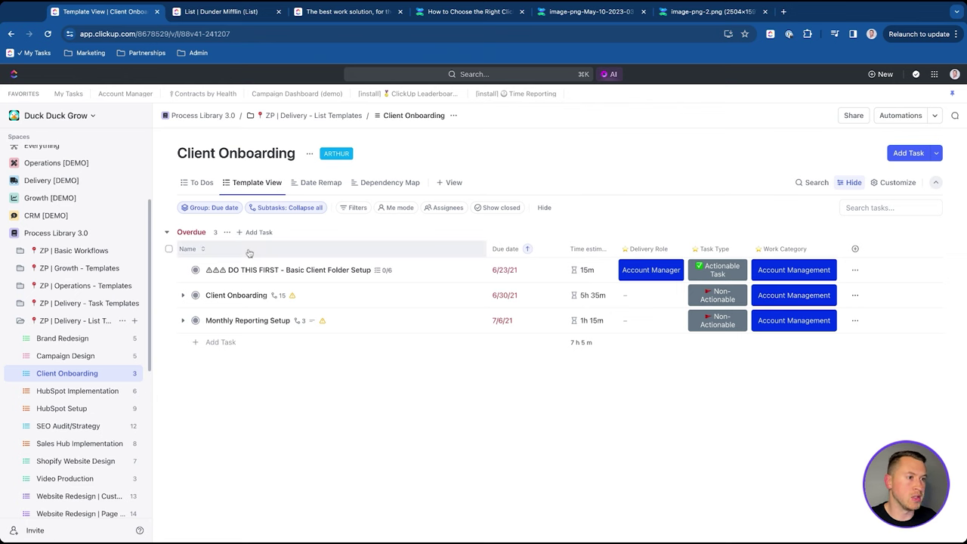
{"action": "left_click", "coordinate": [257, 182]}
{"action": "mouse_move", "coordinate": [288, 328]}
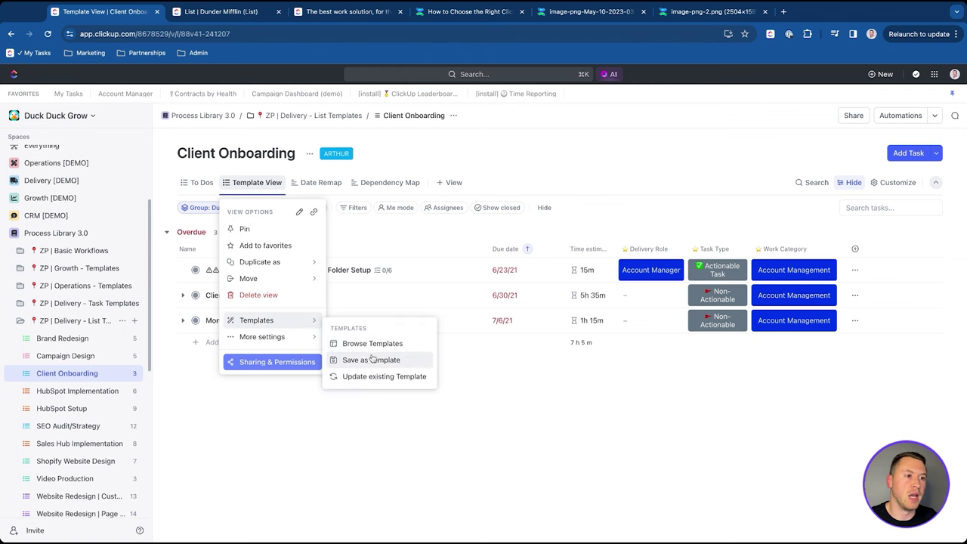
{"action": "key", "text": "Escape"}
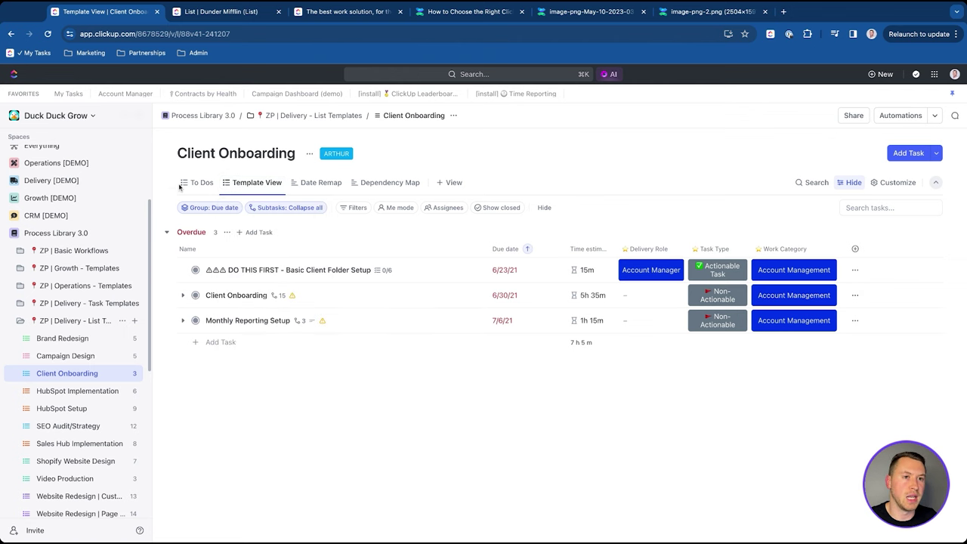
Step: Expand the Delivery [DEMO] Space, open the Schrute Farms Folder, and show its Progress View as a list
{"action": "scroll", "coordinate": [85, 204], "scroll_direction": "up", "scroll_amount": 4}
{"action": "left_click", "coordinate": [49, 270]}
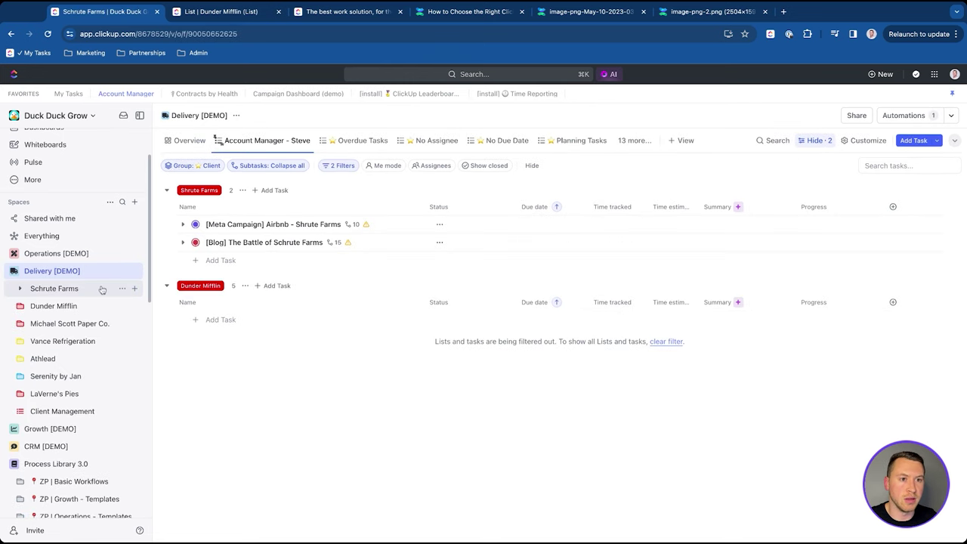
{"action": "left_click", "coordinate": [80, 288]}
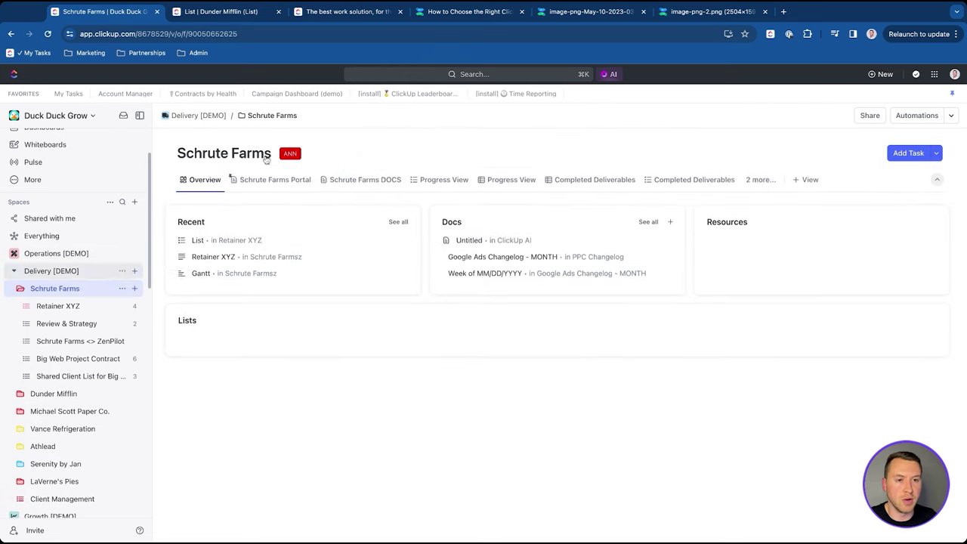
{"action": "left_click", "coordinate": [761, 183]}
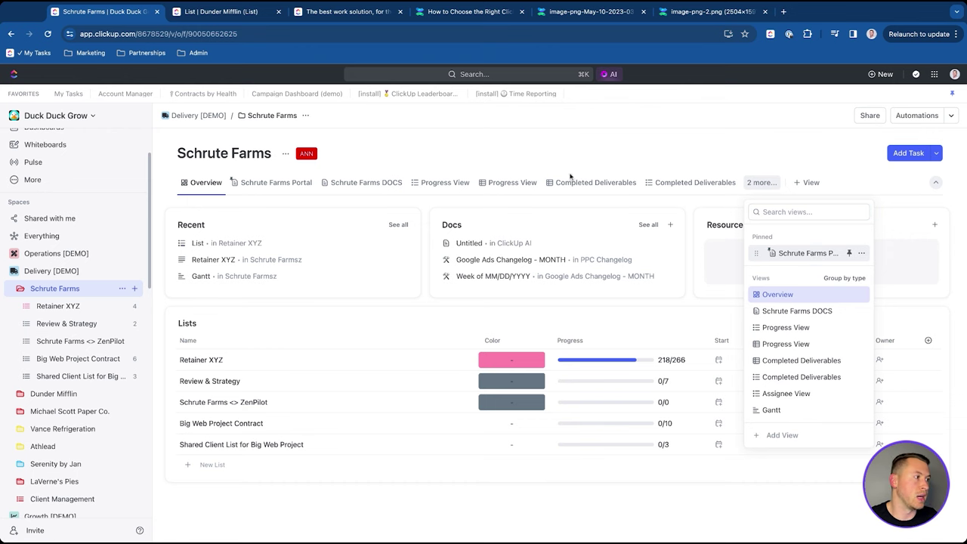
{"action": "key", "text": "Escape"}
{"action": "left_click", "coordinate": [454, 183]}
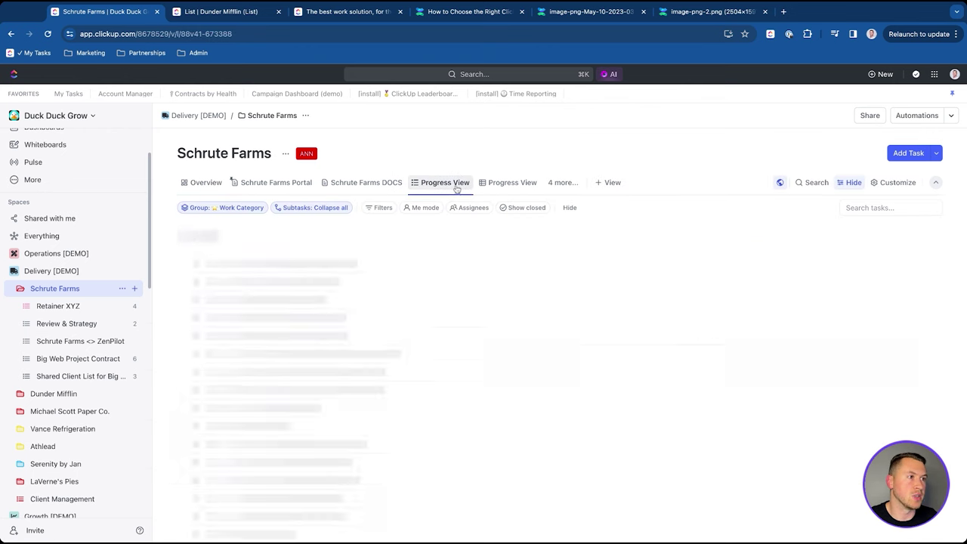
Step: Browse the workspace's view templates from the Progress View and look at the Account Health template without applying it
{"action": "left_click", "coordinate": [469, 184]}
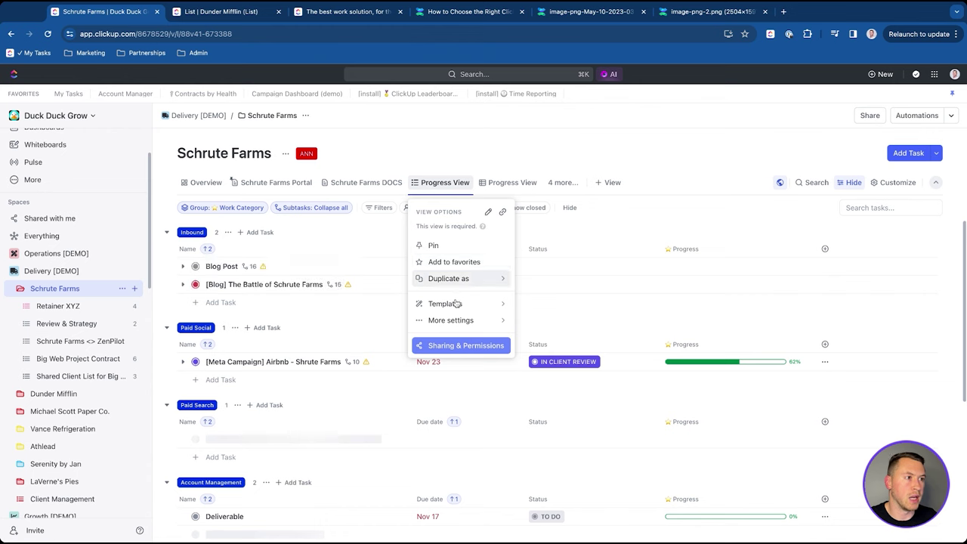
{"action": "mouse_move", "coordinate": [453, 304]}
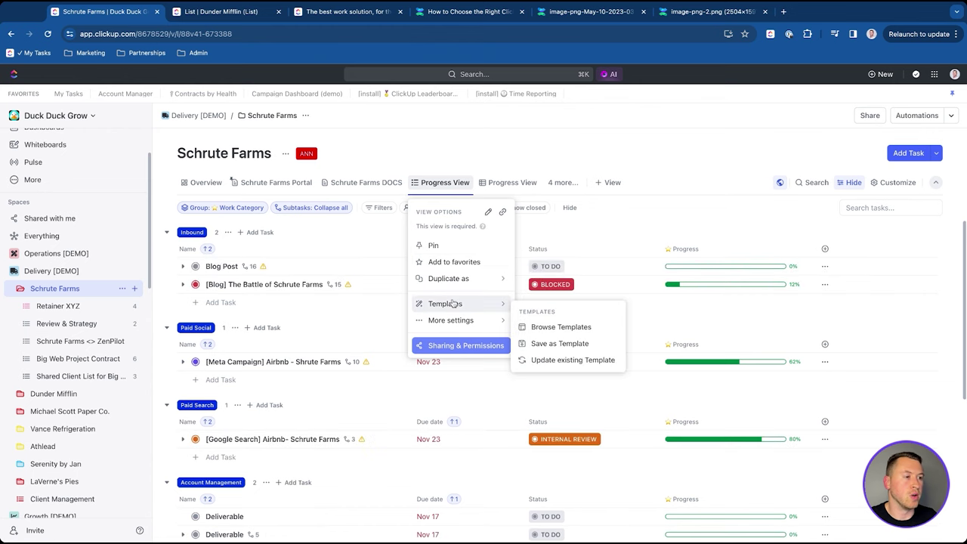
{"action": "left_click", "coordinate": [560, 328]}
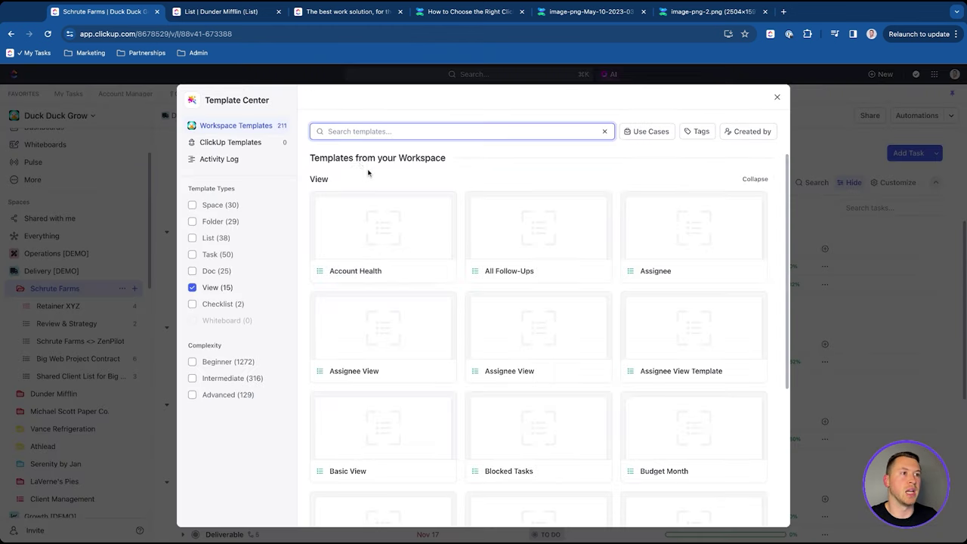
{"action": "left_click", "coordinate": [386, 240]}
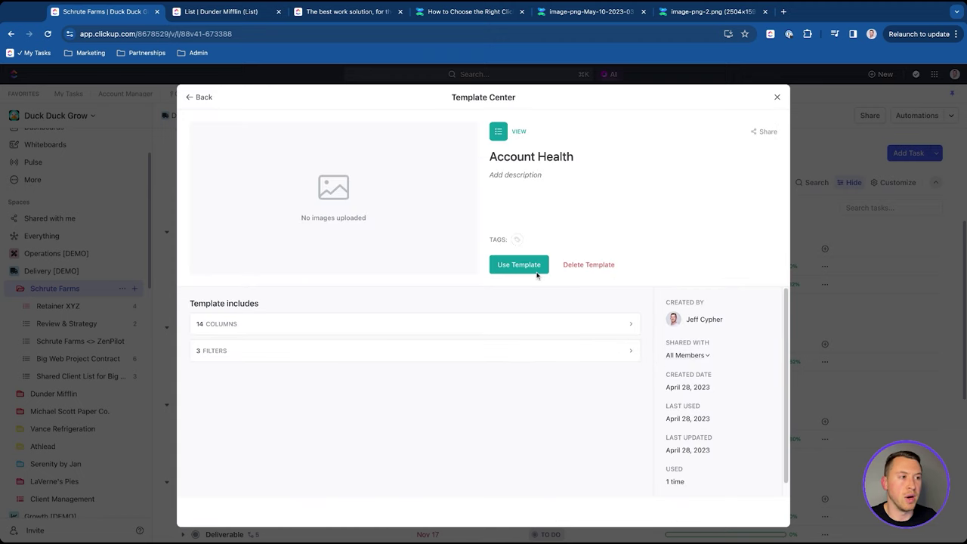
{"action": "left_click", "coordinate": [776, 98]}
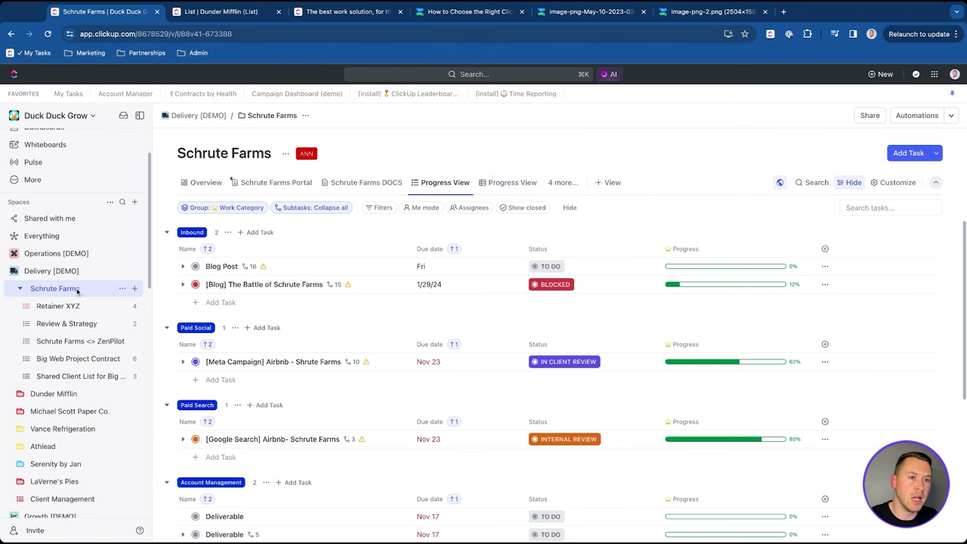
Step: Collapse the Schrute Farms Folder and the Delivery [DEMO] Space, and open the Schrute Farms Portal Doc
{"action": "left_click", "coordinate": [19, 288]}
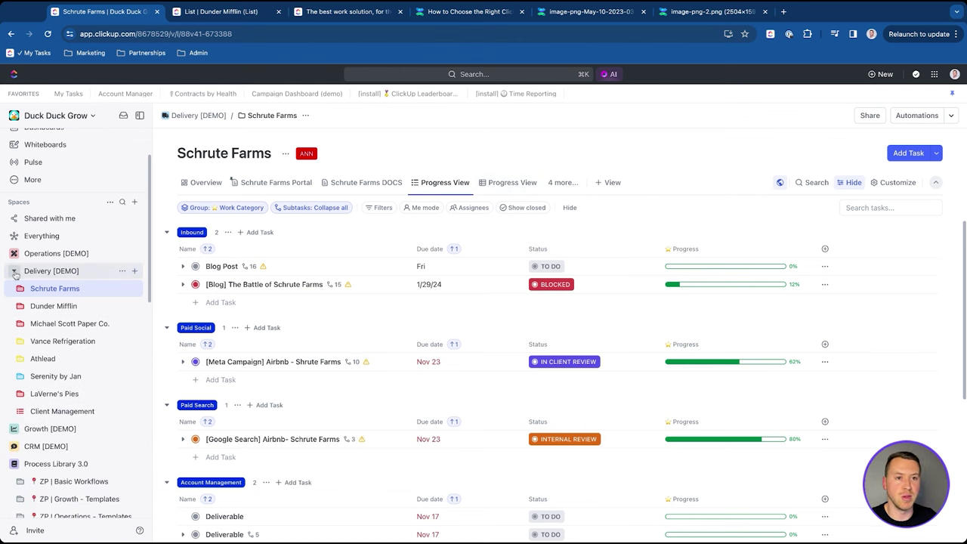
{"action": "left_click", "coordinate": [13, 273]}
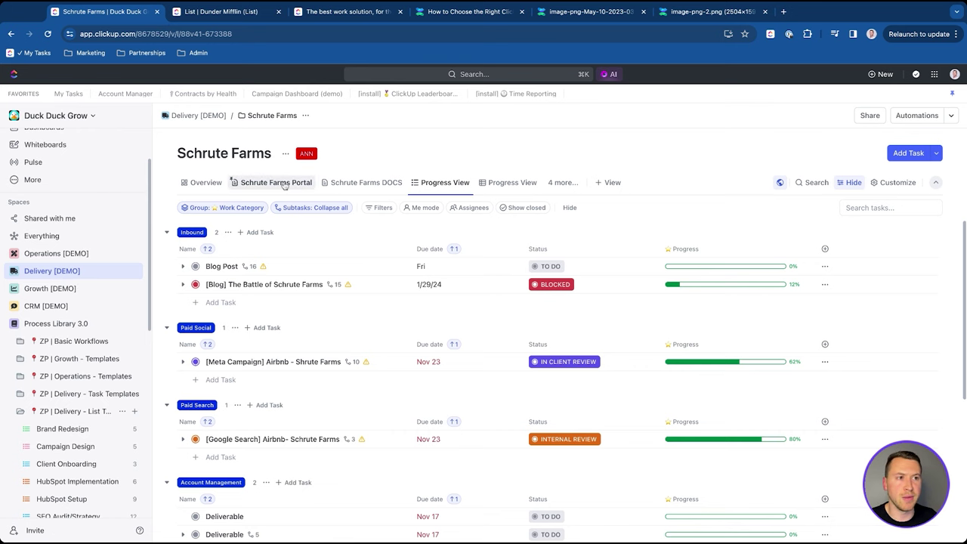
{"action": "left_click", "coordinate": [306, 187]}
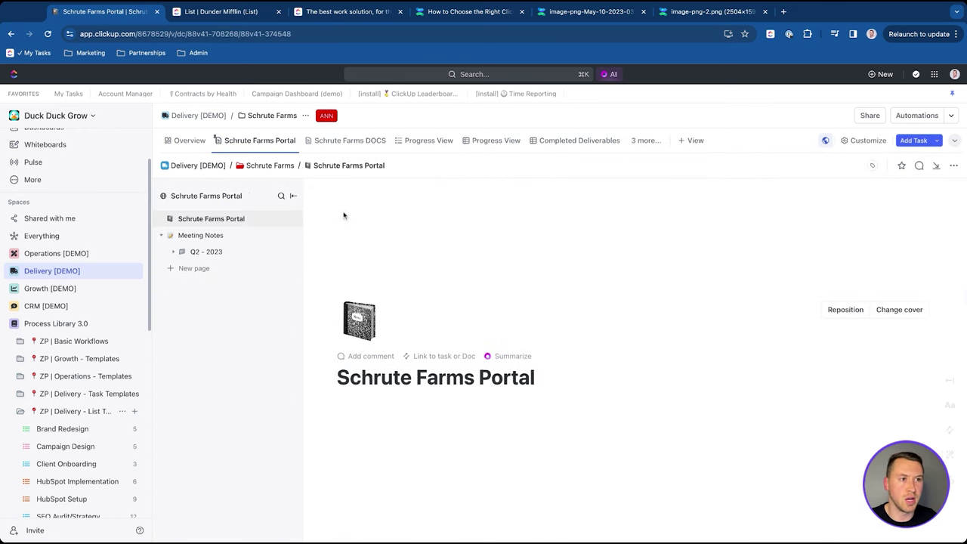
Step: View the form for saving the Schrute Farms Portal page as a new template, and close it without saving
{"action": "left_click", "coordinate": [282, 219]}
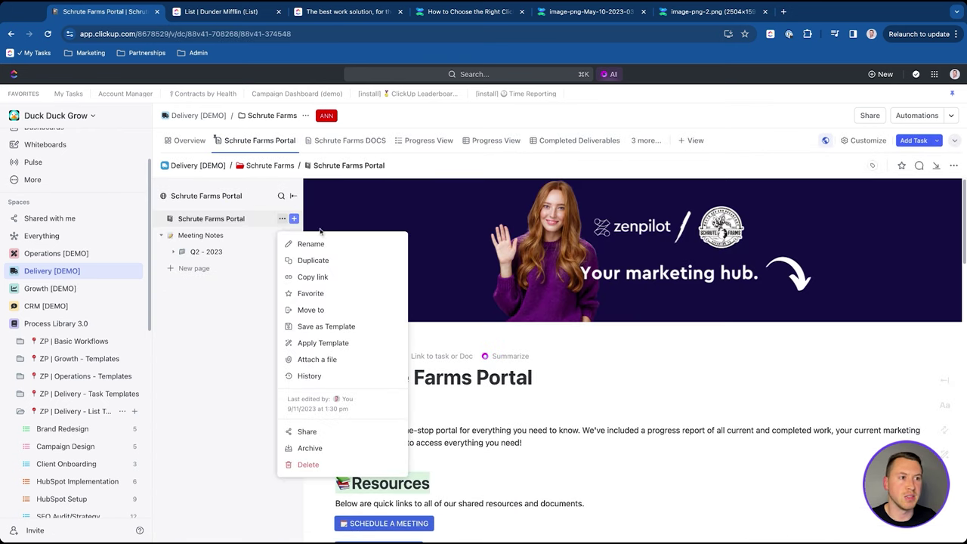
{"action": "left_click", "coordinate": [327, 327]}
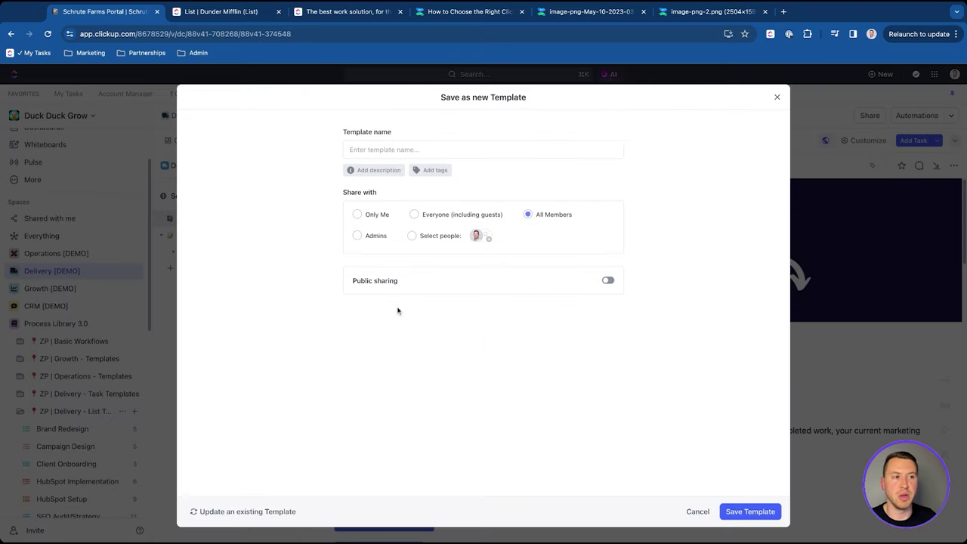
{"action": "left_click", "coordinate": [777, 99]}
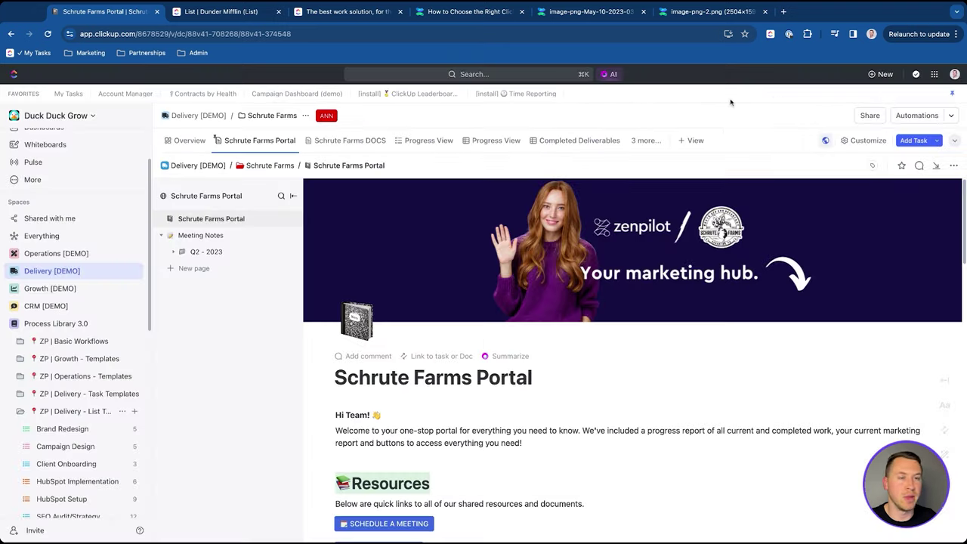
Step: Look at the 6/7/23 page under Q2 - 2023 in the portal's Meeting Notes, and collapse the Meeting Notes section
{"action": "left_click", "coordinate": [215, 251]}
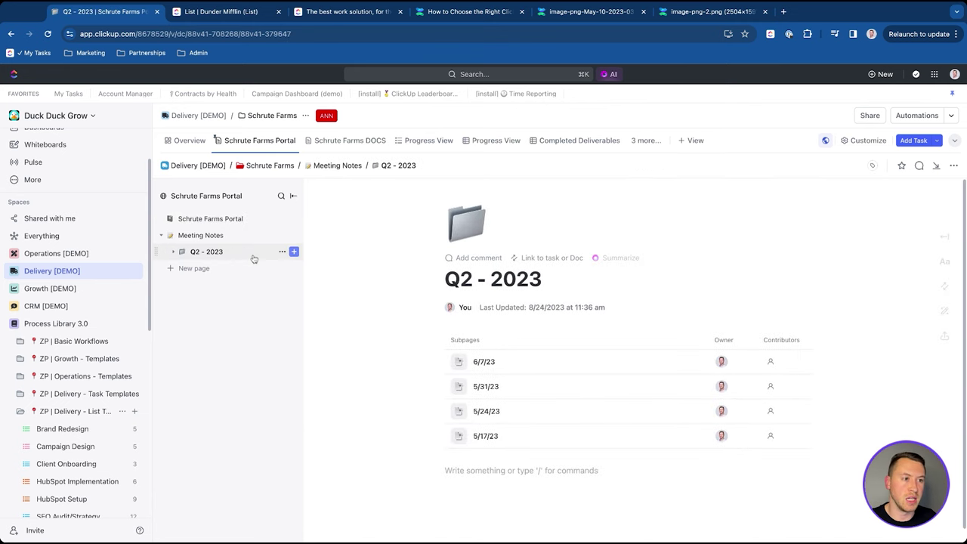
{"action": "left_click", "coordinate": [174, 251]}
{"action": "left_click", "coordinate": [220, 268]}
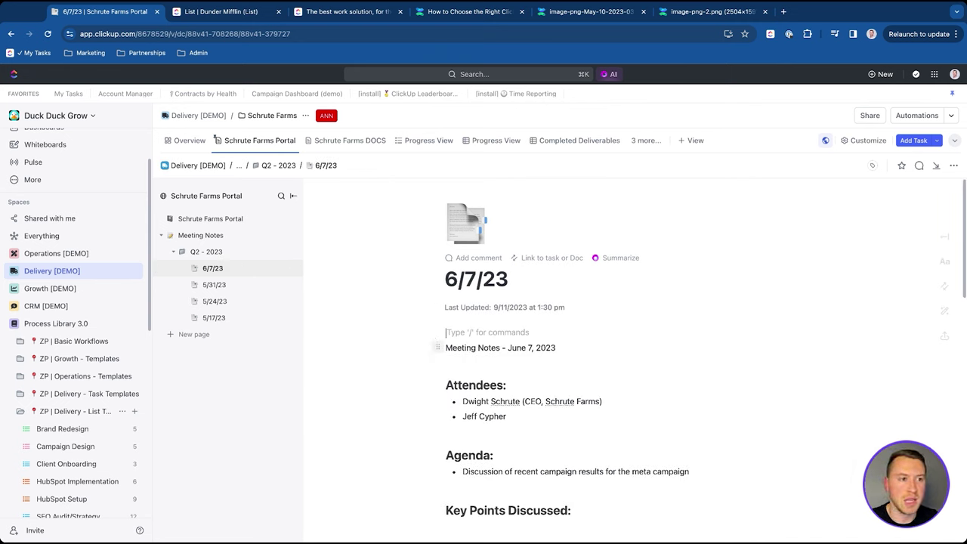
{"action": "left_click", "coordinate": [161, 235]}
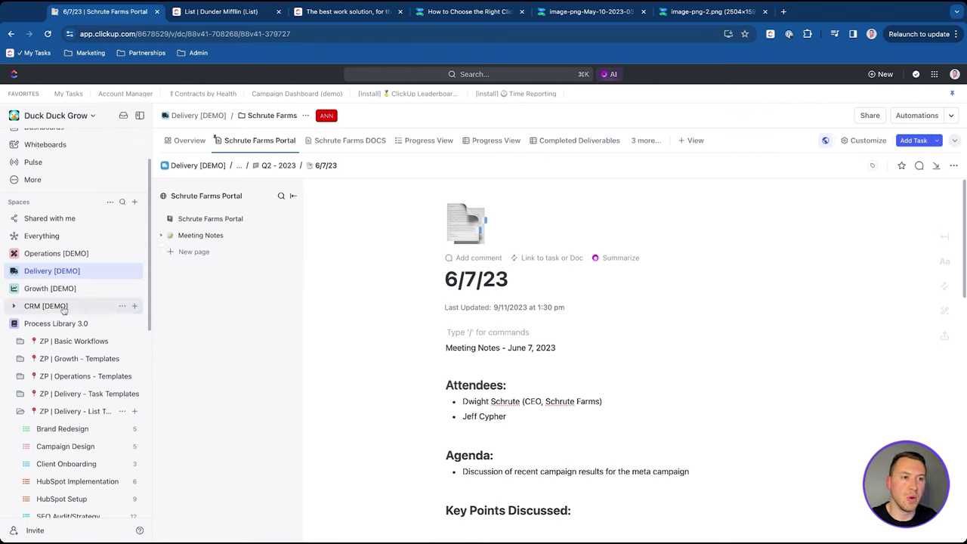
Step: Collapse the Process Library 3.0 Space, open the favorite ClickUp Leaderboard v3 dashboard, and examine its cards
{"action": "left_click", "coordinate": [13, 324]}
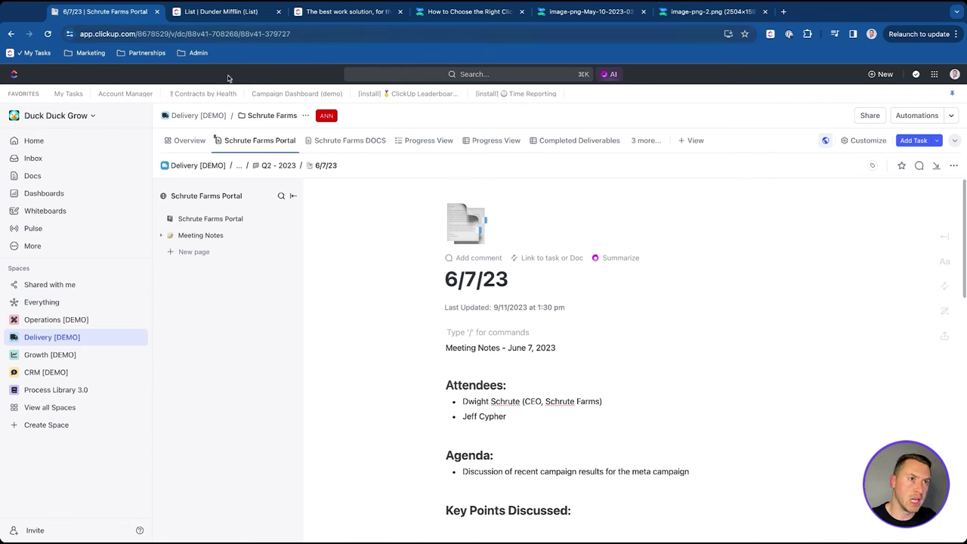
{"action": "left_click", "coordinate": [406, 93]}
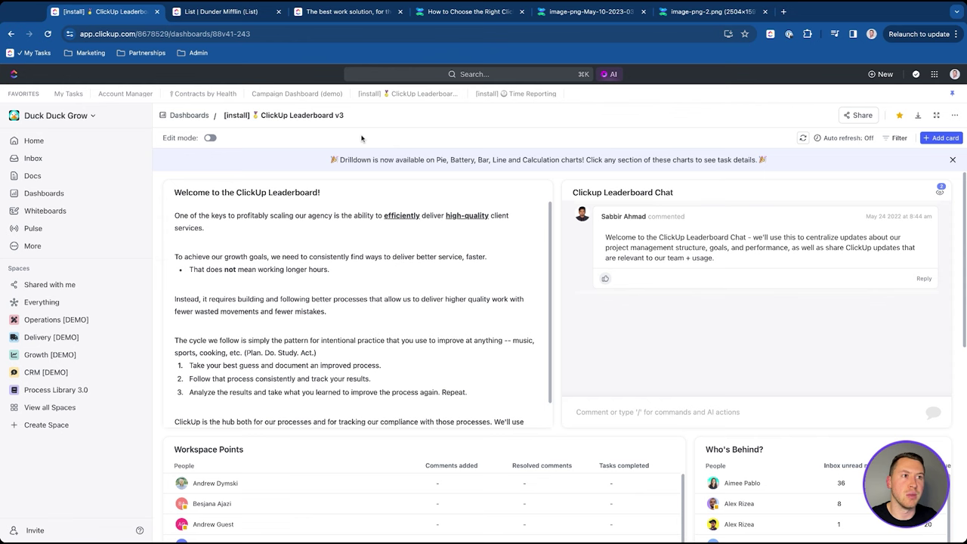
{"action": "scroll", "coordinate": [557, 256], "scroll_direction": "down", "scroll_amount": 1}
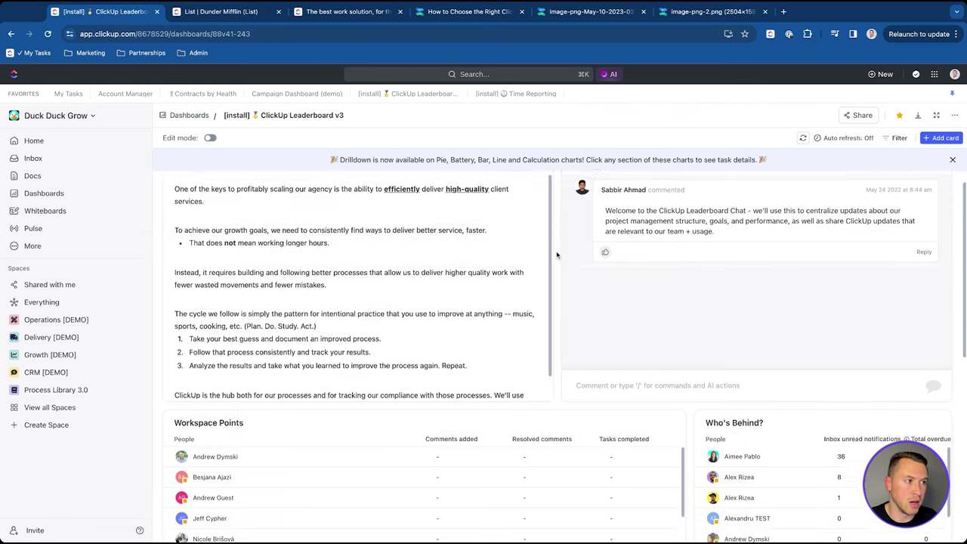
{"action": "scroll", "coordinate": [574, 226], "scroll_direction": "up", "scroll_amount": 1}
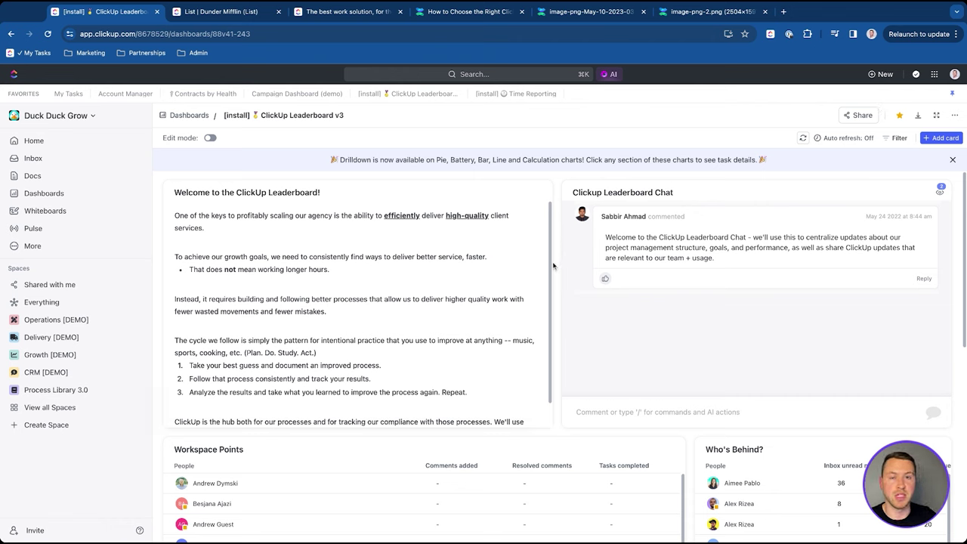
{"action": "scroll", "coordinate": [557, 340], "scroll_direction": "down", "scroll_amount": 1}
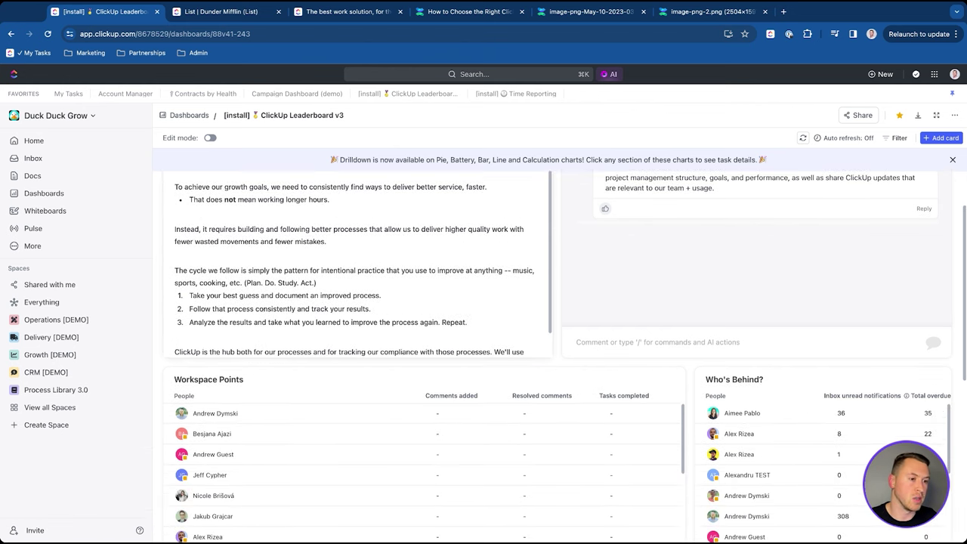
Step: Look through the Custom and Sprints card types available for the ClickUp Leaderboard v3 dashboard, and close the card picker without adding one
{"action": "scroll", "coordinate": [564, 256], "scroll_direction": "up", "scroll_amount": 1}
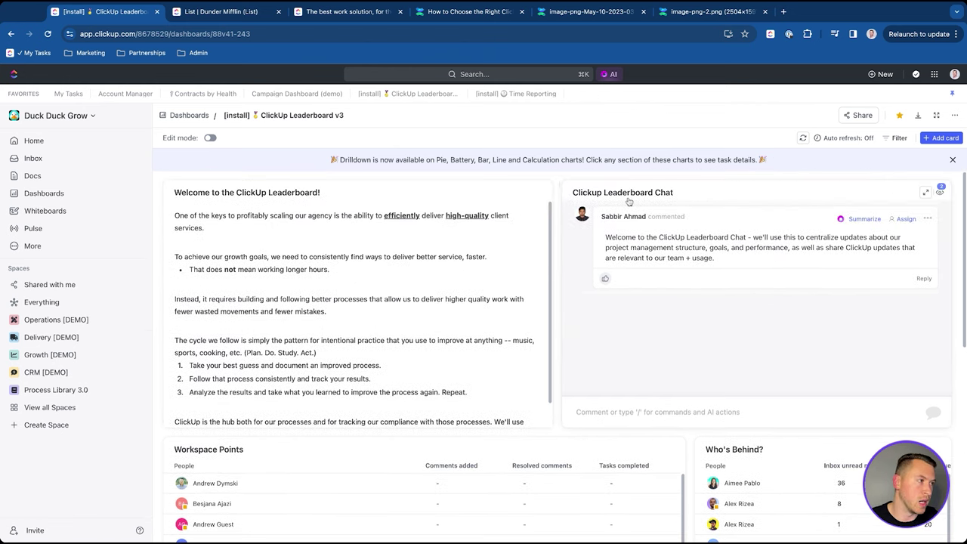
{"action": "left_click", "coordinate": [945, 138]}
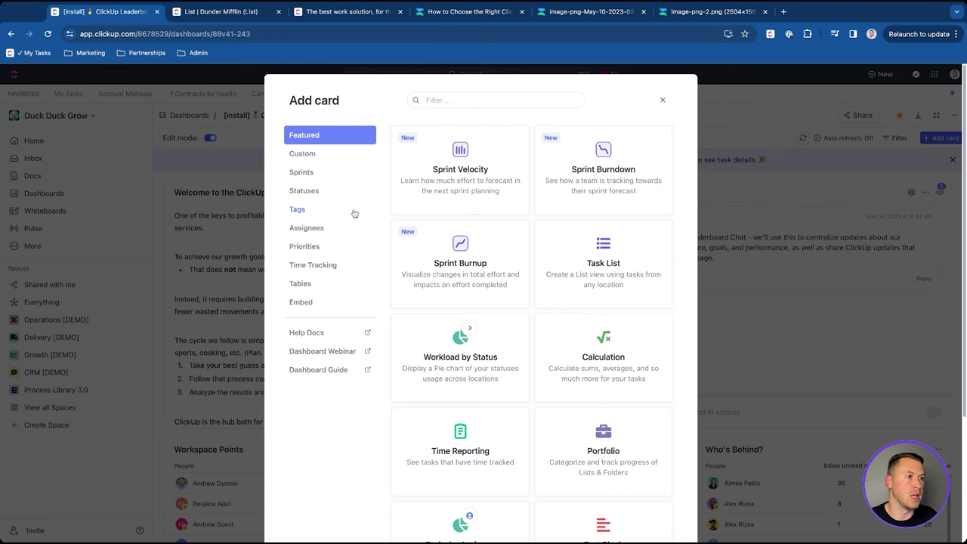
{"action": "left_click", "coordinate": [322, 157]}
{"action": "left_click", "coordinate": [326, 176]}
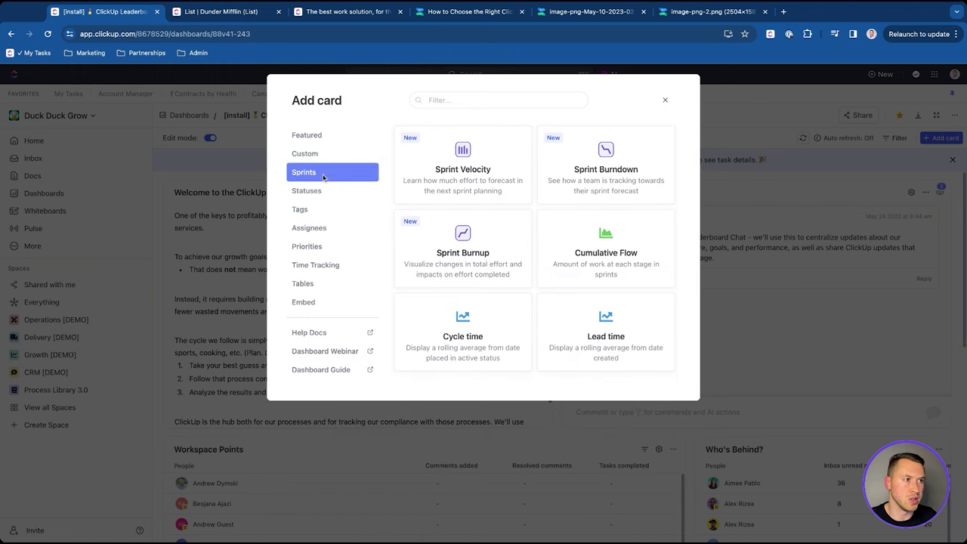
{"action": "left_click", "coordinate": [664, 100]}
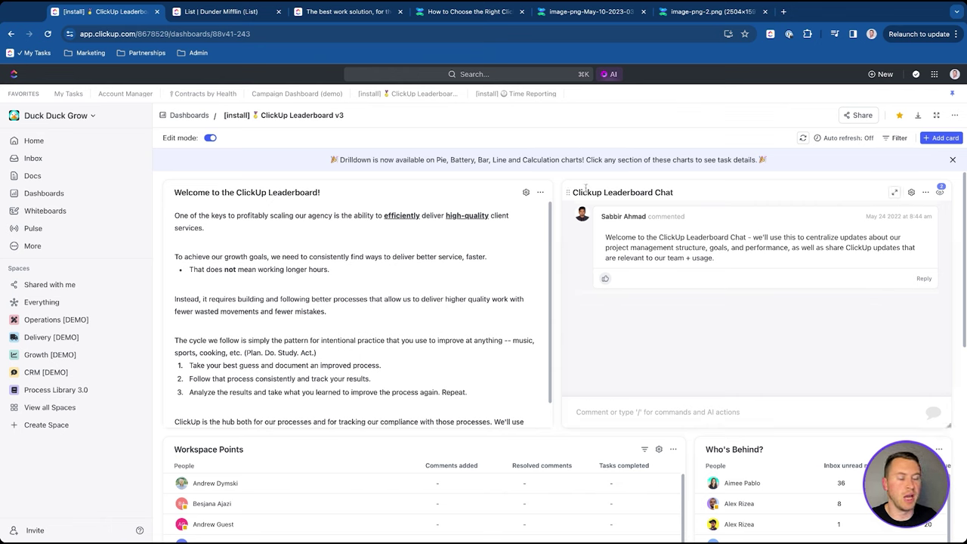
Step: Turn the leaderboard dashboard's edit mode off and back on
{"action": "left_click_drag", "start_coordinate": [552, 199], "coordinate": [534, 192]}
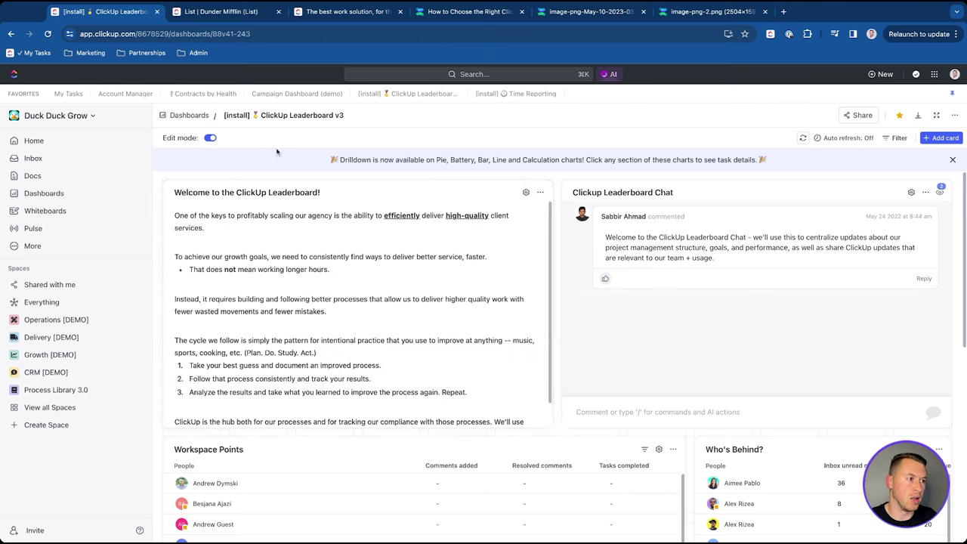
{"action": "left_click", "coordinate": [210, 139]}
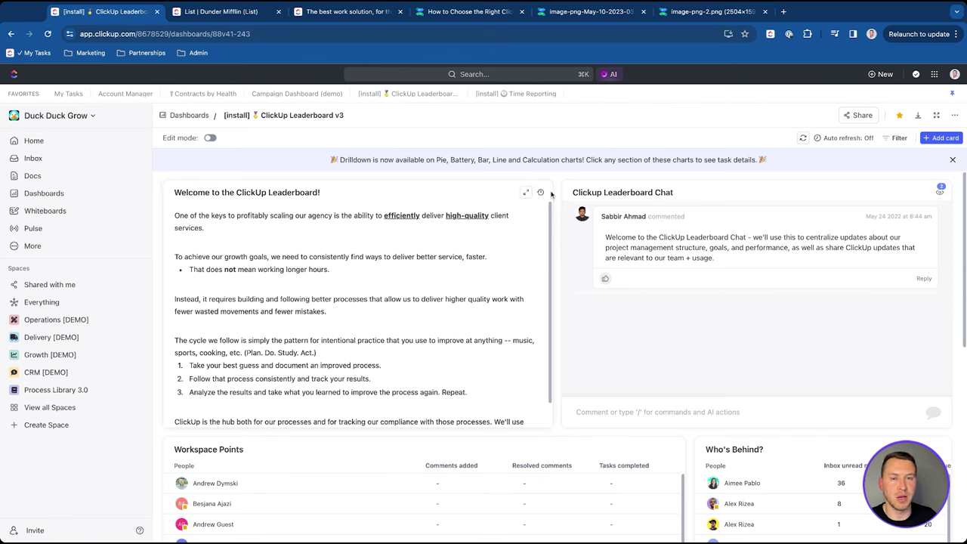
{"action": "left_click", "coordinate": [210, 139]}
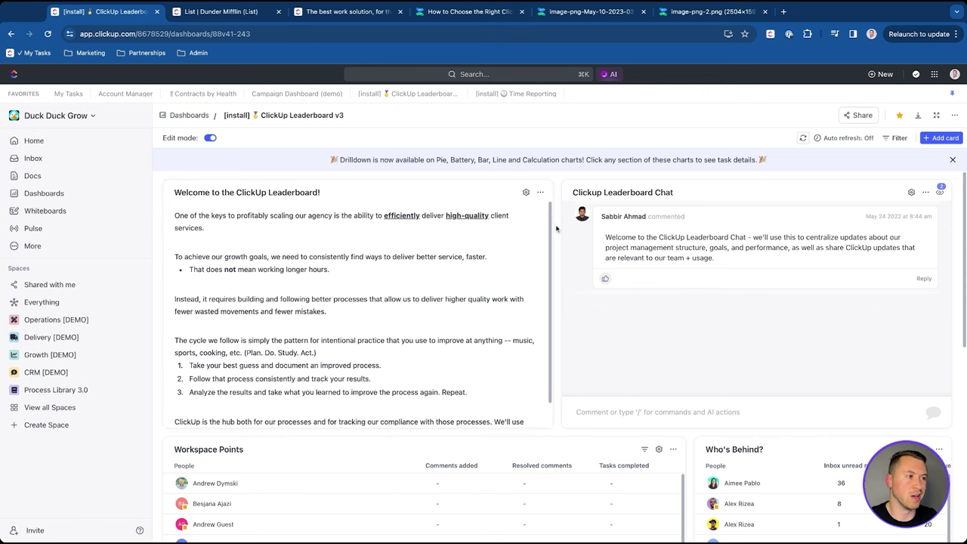
Step: Examine the Workspace Points, Who's Behind?, Time Reporting: Estimated vs Actual and Task Progress cards on the leaderboard dashboard
{"action": "scroll", "coordinate": [558, 217], "scroll_direction": "down", "scroll_amount": 3}
{"action": "scroll", "coordinate": [556, 204], "scroll_direction": "down", "scroll_amount": 3}
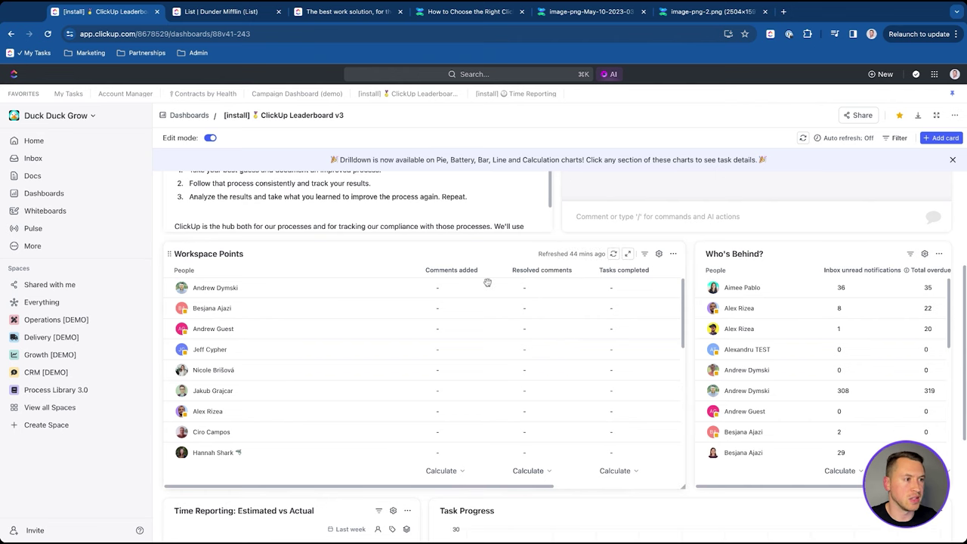
{"action": "scroll", "coordinate": [548, 317], "scroll_direction": "down", "scroll_amount": 4}
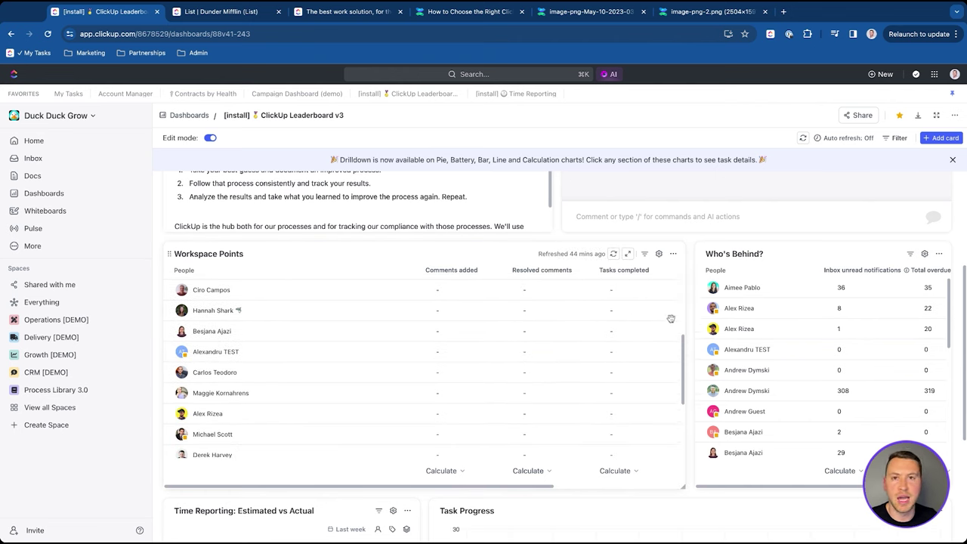
{"action": "scroll", "coordinate": [691, 303], "scroll_direction": "down", "scroll_amount": 2}
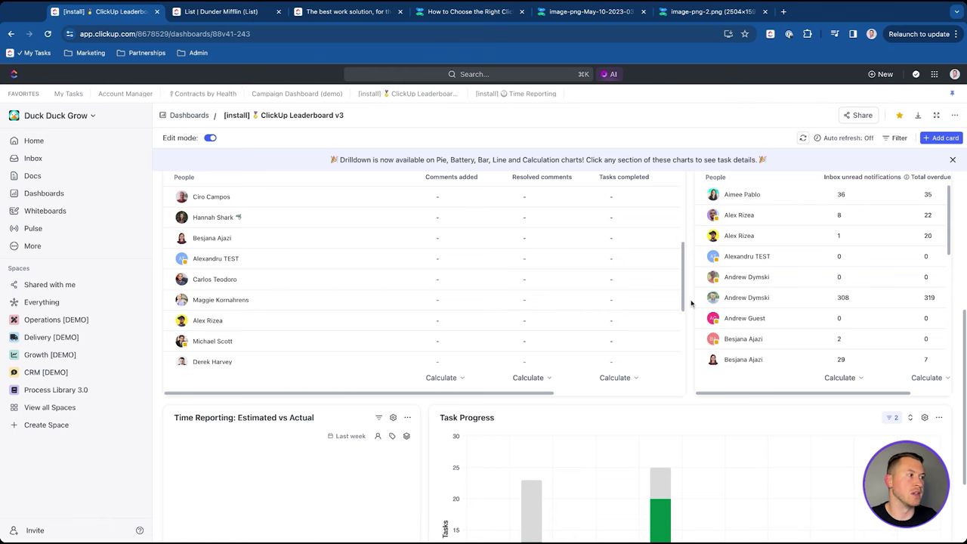
{"action": "scroll", "coordinate": [758, 306], "scroll_direction": "up", "scroll_amount": 3}
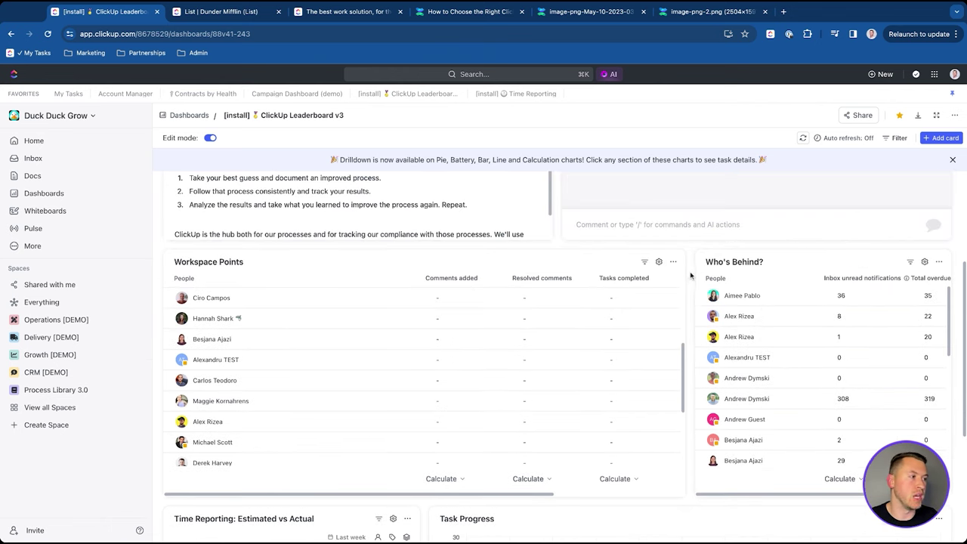
{"action": "scroll", "coordinate": [689, 270], "scroll_direction": "down", "scroll_amount": 5}
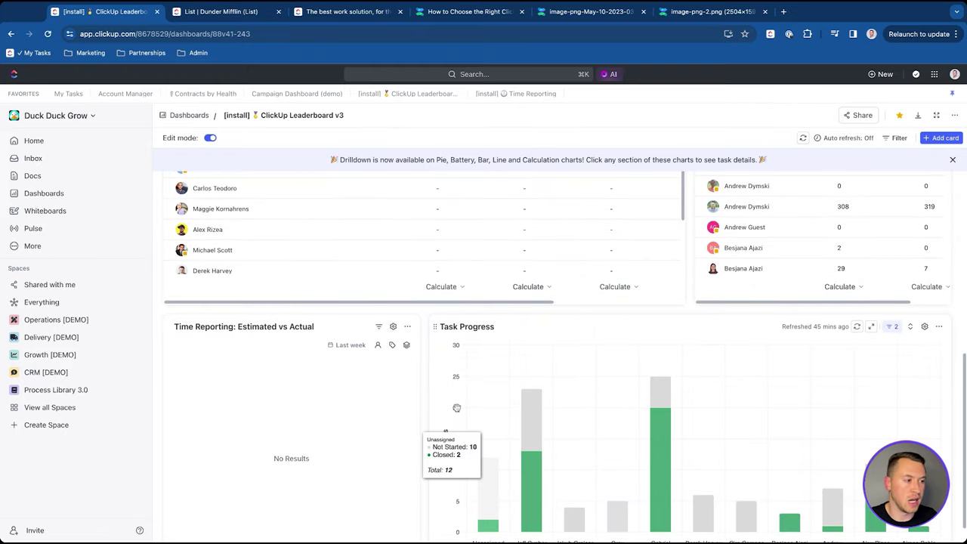
{"action": "scroll", "coordinate": [682, 402], "scroll_direction": "up", "scroll_amount": 3}
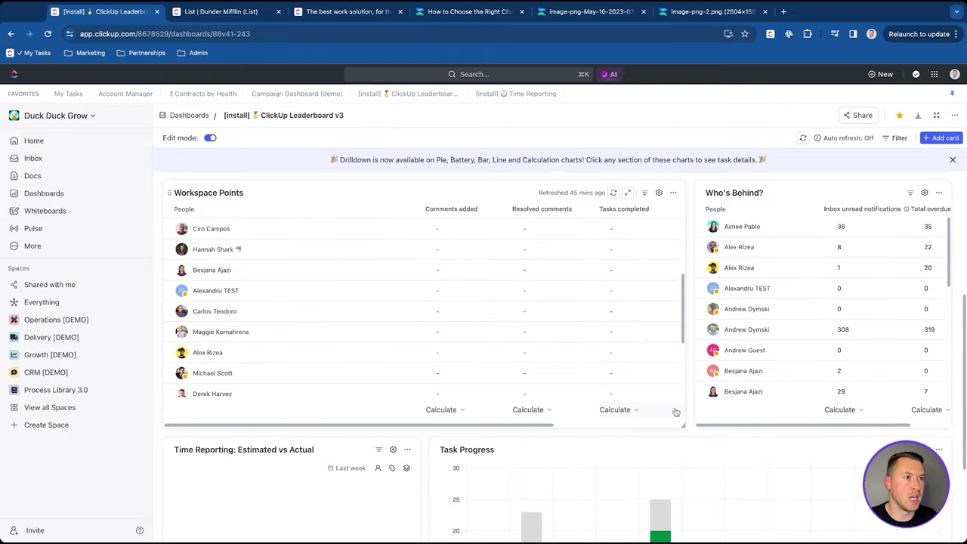
Step: Open the favorite Time Reporting dashboard and view the location filter on its Time by Client & Contract card, leaving it unchanged
{"action": "left_click", "coordinate": [522, 95]}
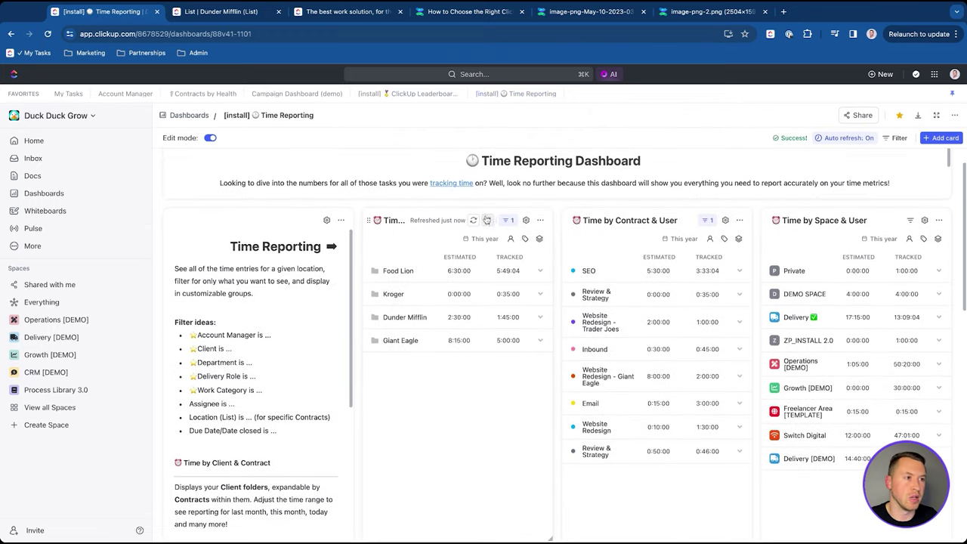
{"action": "left_click", "coordinate": [509, 220]}
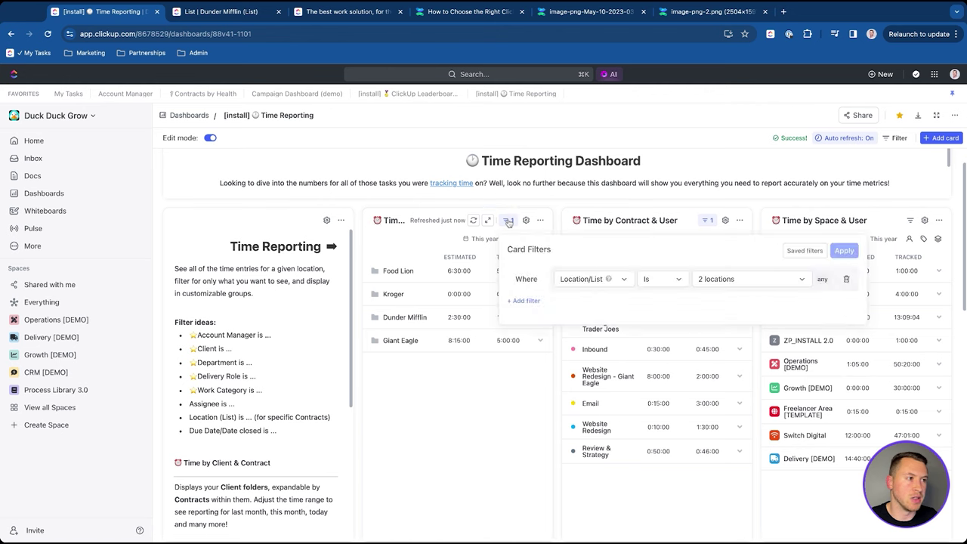
{"action": "left_click", "coordinate": [747, 280]}
{"action": "left_click", "coordinate": [560, 214]}
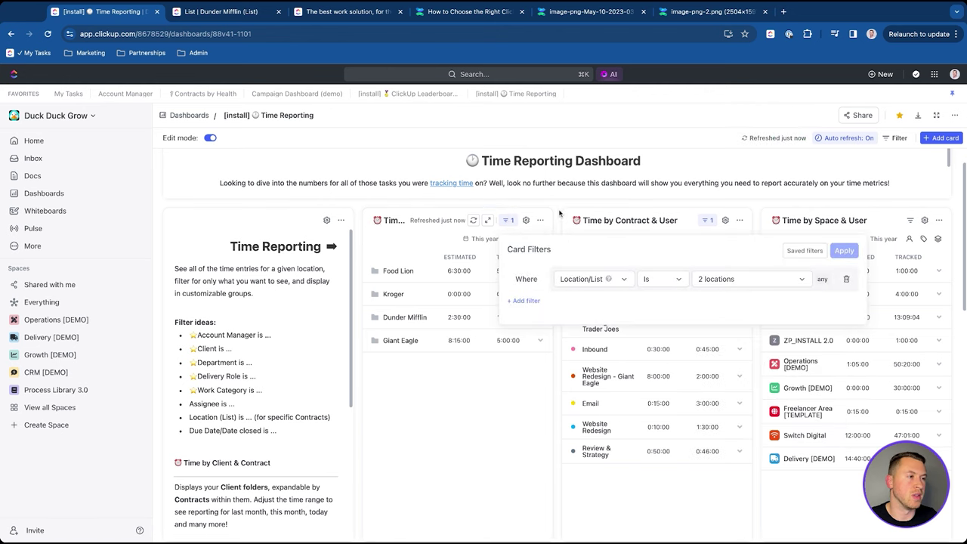
{"action": "left_click", "coordinate": [463, 207]}
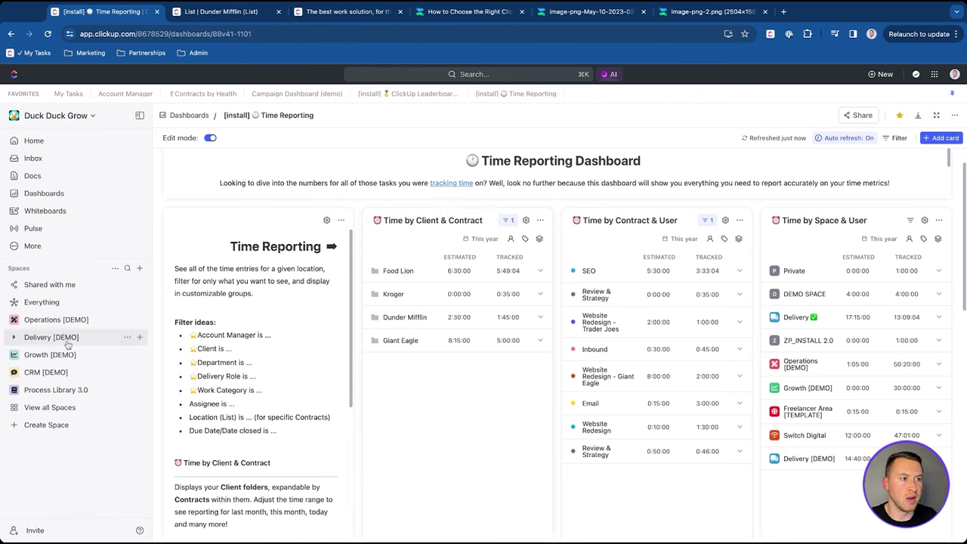
Step: View the client Folders in the Delivery [DEMO] Space alongside the Time Reporting dashboard's cards, and collapse the Space
{"action": "left_click", "coordinate": [14, 337]}
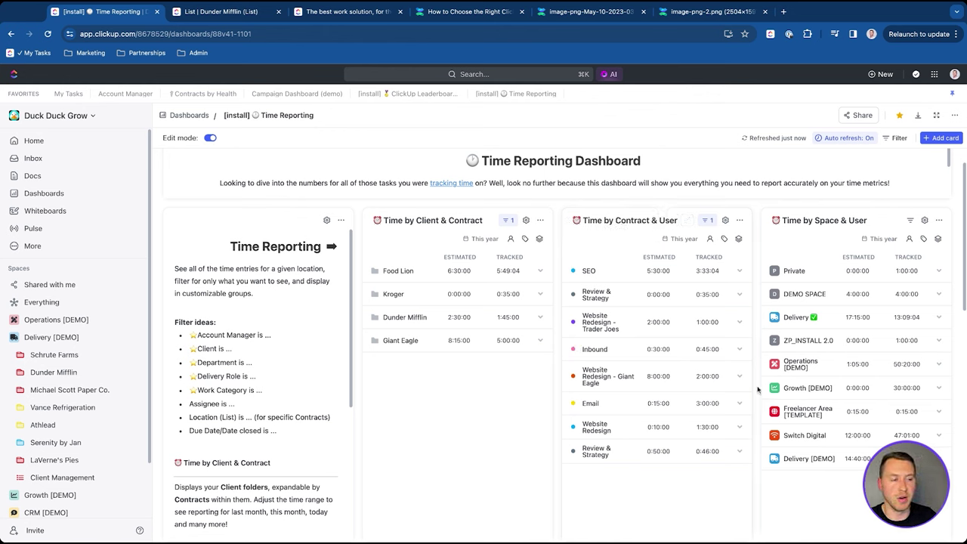
{"action": "scroll", "coordinate": [758, 363], "scroll_direction": "down", "scroll_amount": 5}
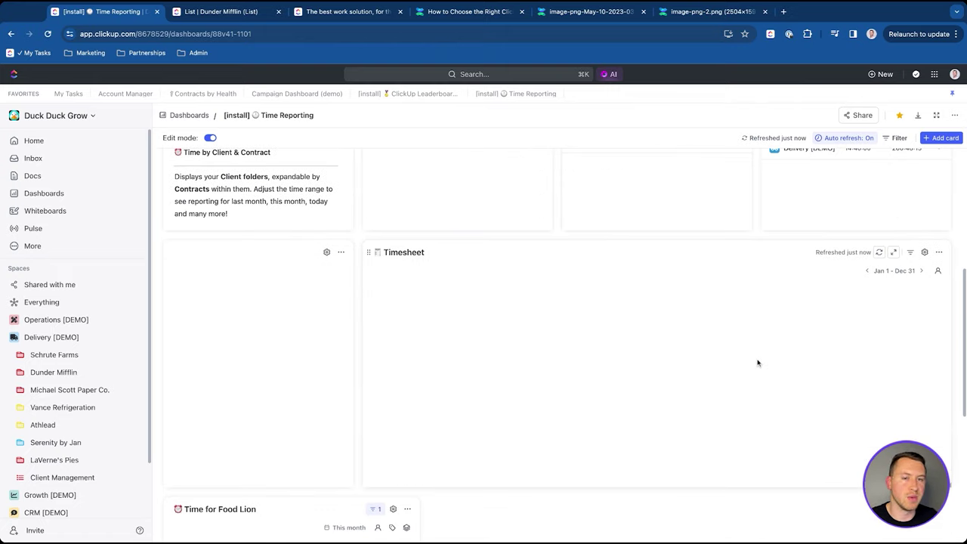
{"action": "scroll", "coordinate": [758, 363], "scroll_direction": "up", "scroll_amount": 6}
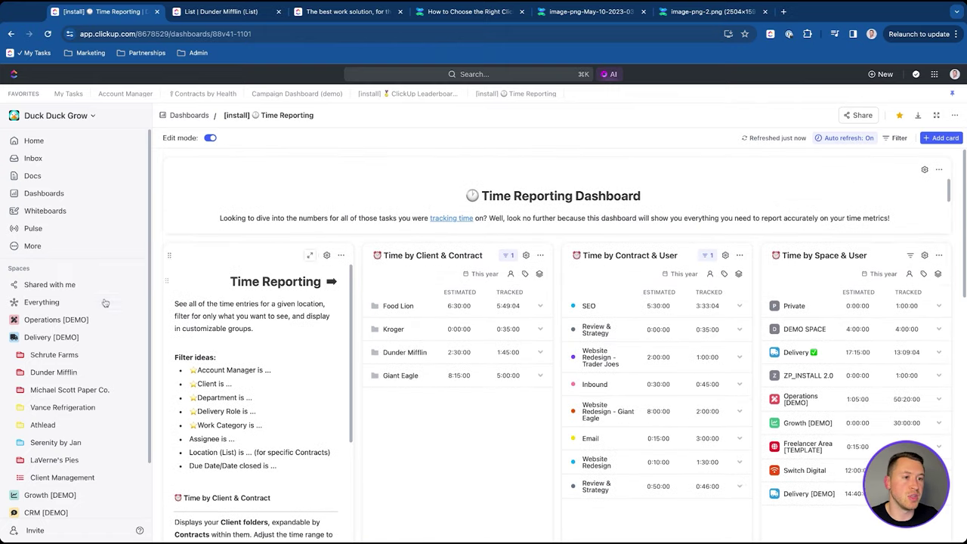
{"action": "left_click", "coordinate": [15, 338]}
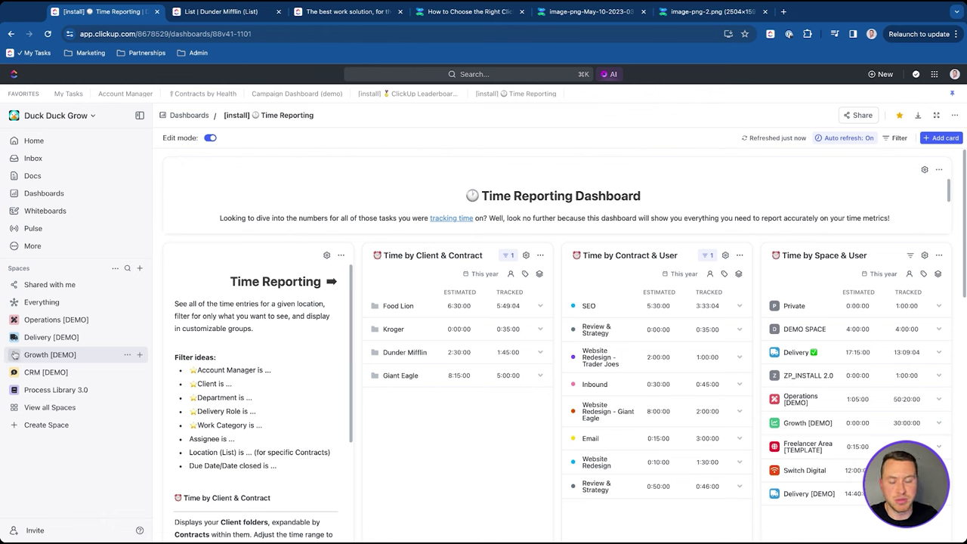
Step: View the Folders inside the Growth [DEMO] and Operations [DEMO] Spaces, collapsing each Space again
{"action": "left_click", "coordinate": [14, 354]}
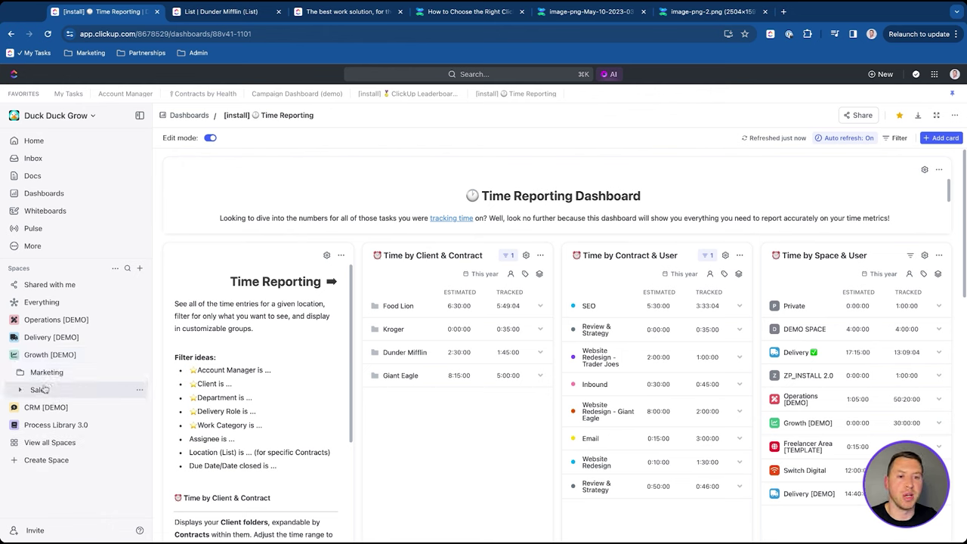
{"action": "left_click", "coordinate": [42, 357]}
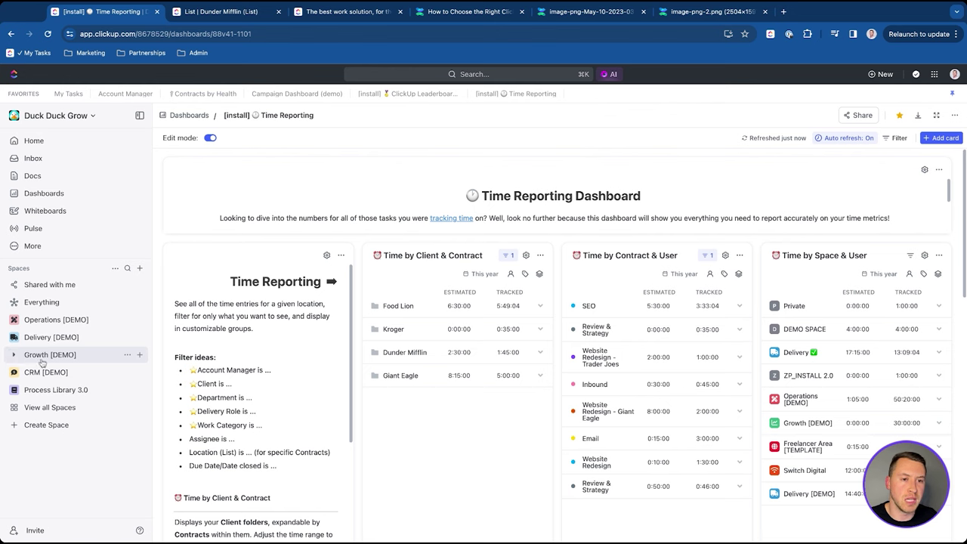
{"action": "left_click", "coordinate": [16, 321]}
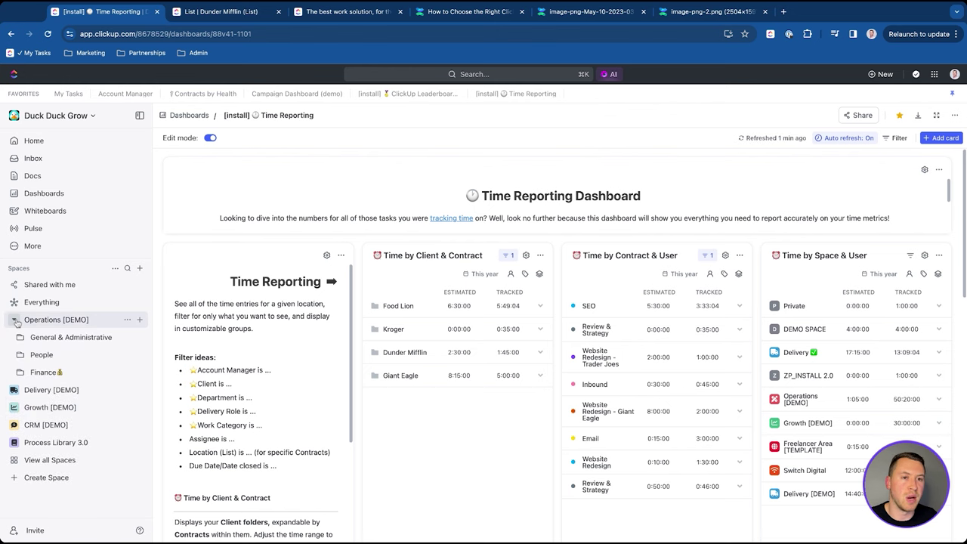
{"action": "left_click", "coordinate": [17, 320]}
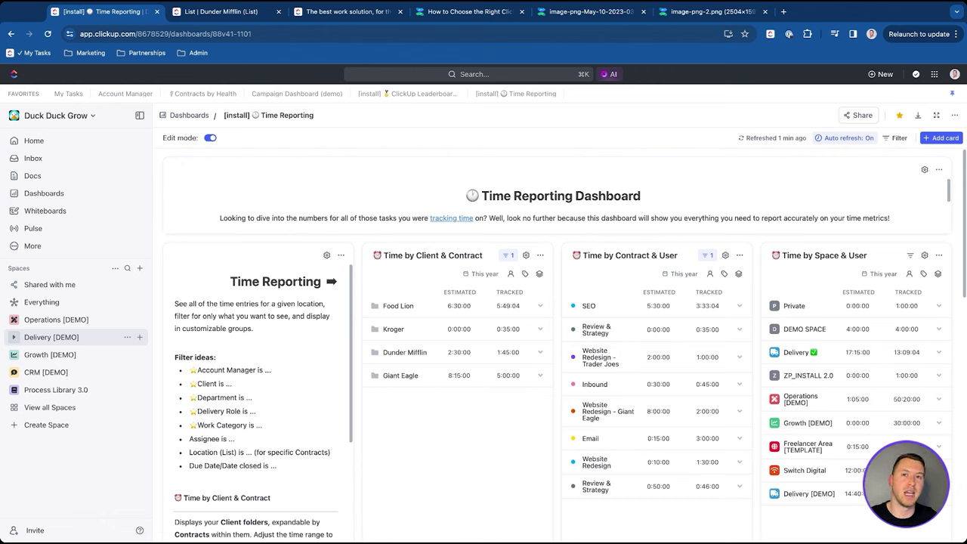
Step: Expand the Delivery [DEMO] Space and its Schrute Farms Folder to show the Lists inside
{"action": "left_click", "coordinate": [13, 337]}
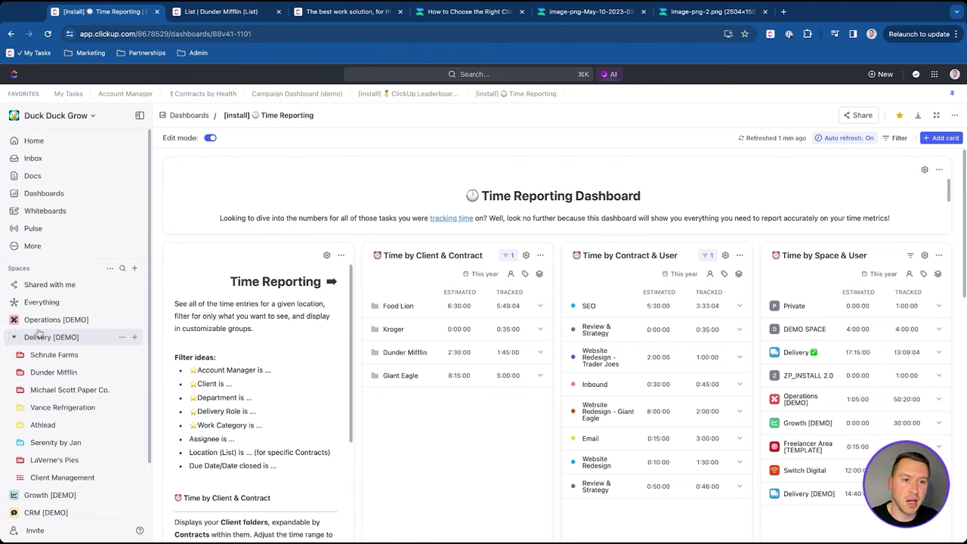
{"action": "left_click", "coordinate": [49, 353]}
{"action": "left_click", "coordinate": [48, 349]}
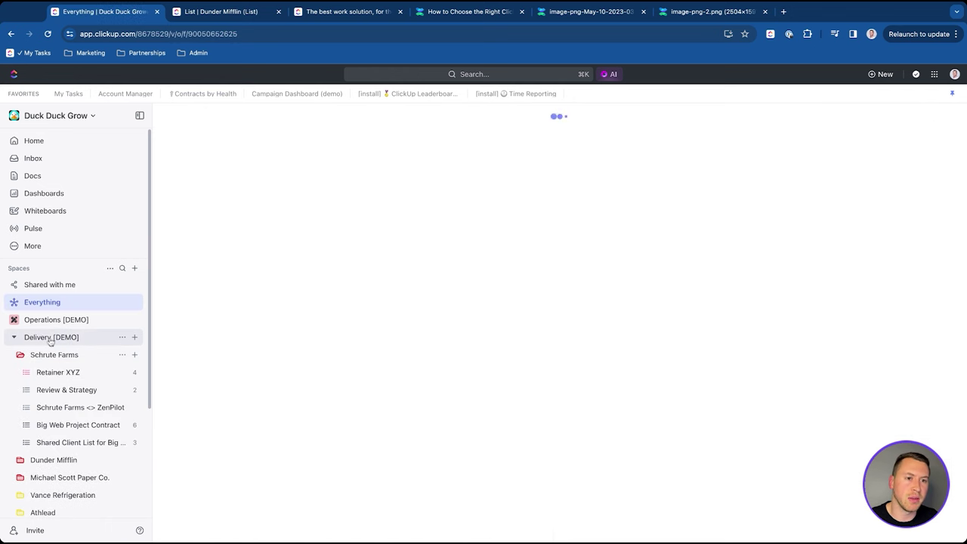
Step: Open the Delivery [DEMO] Space and check the filters of its Account Manager view, leaving them unchanged
{"action": "left_click", "coordinate": [52, 338]}
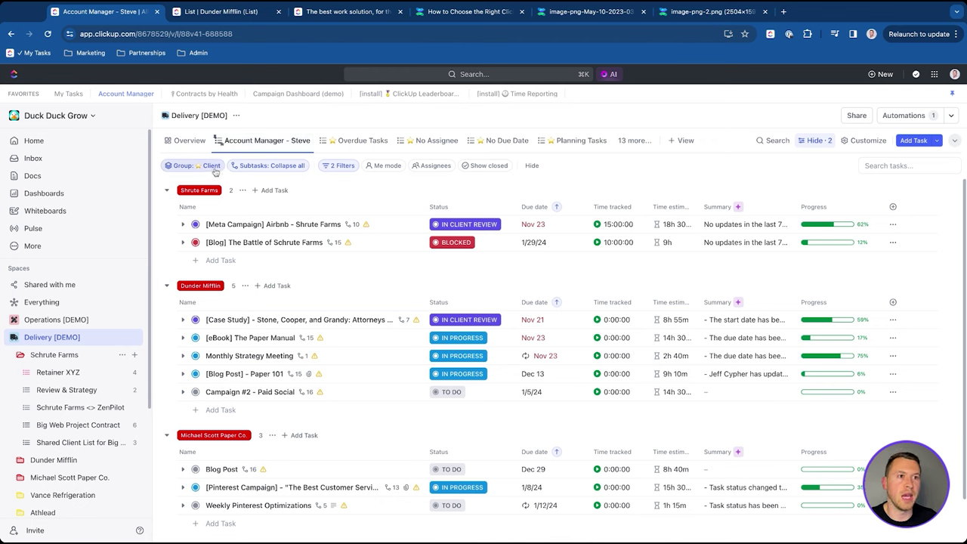
{"action": "left_click", "coordinate": [342, 168]}
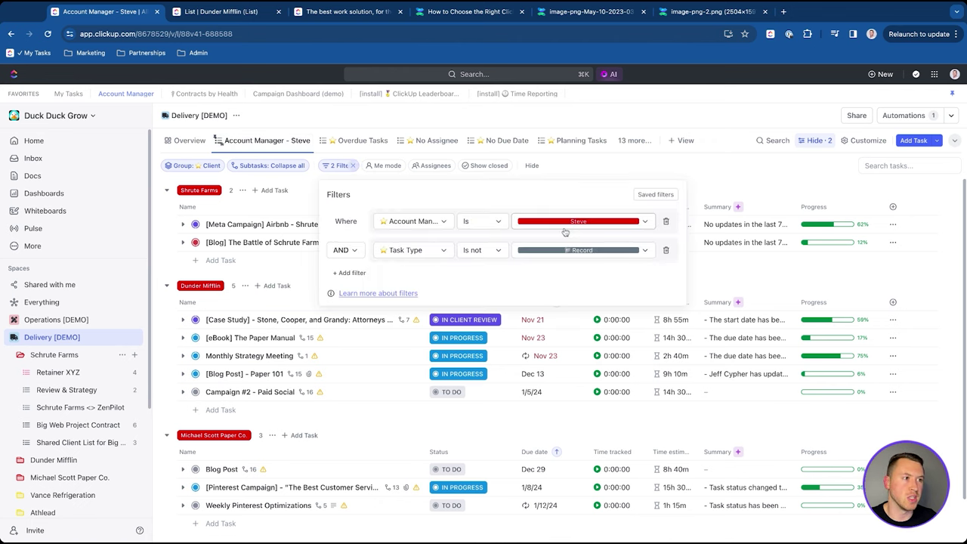
{"action": "left_click", "coordinate": [565, 176]}
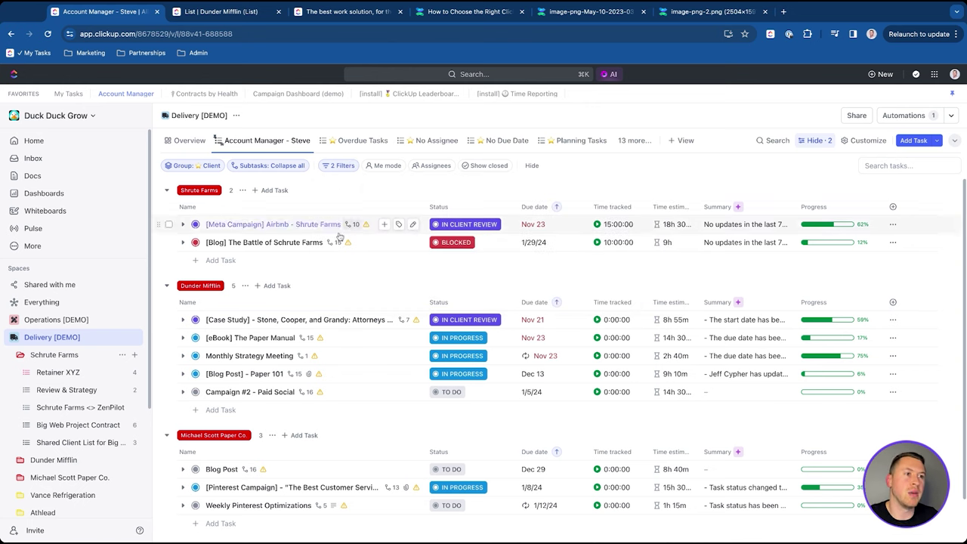
Step: Start a custom automation for the Schrute Farms Folder that triggers when a task or subtask is created
{"action": "left_click", "coordinate": [122, 355]}
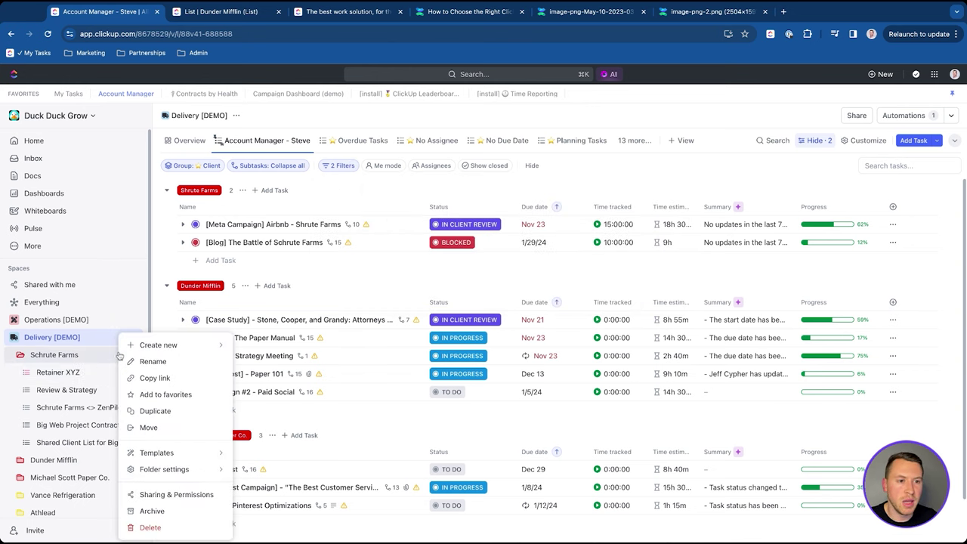
{"action": "mouse_move", "coordinate": [177, 472]}
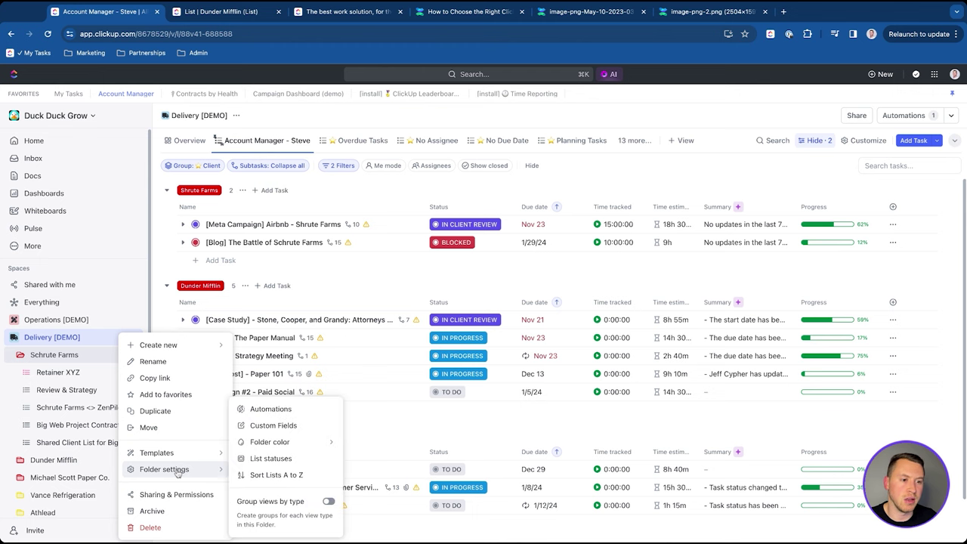
{"action": "mouse_move", "coordinate": [272, 410]}
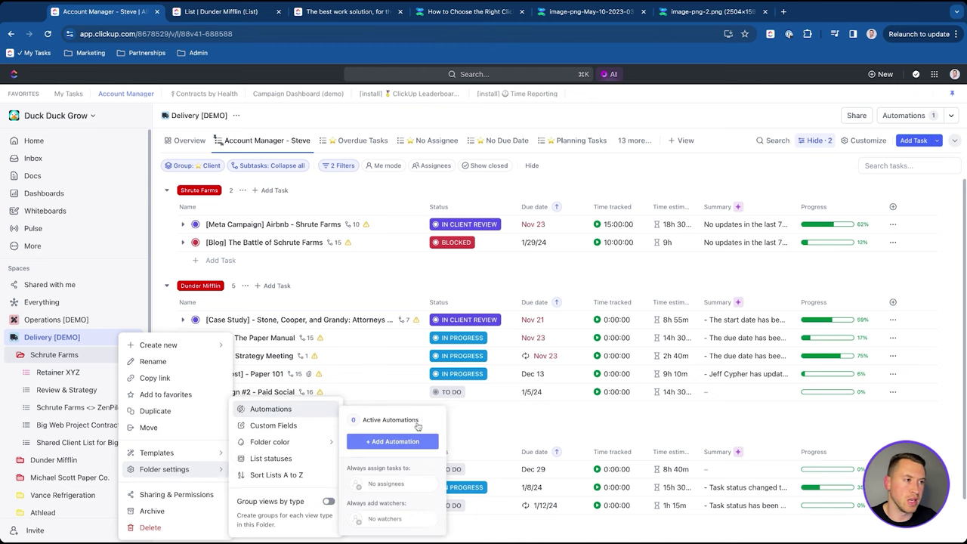
{"action": "left_click", "coordinate": [402, 419]}
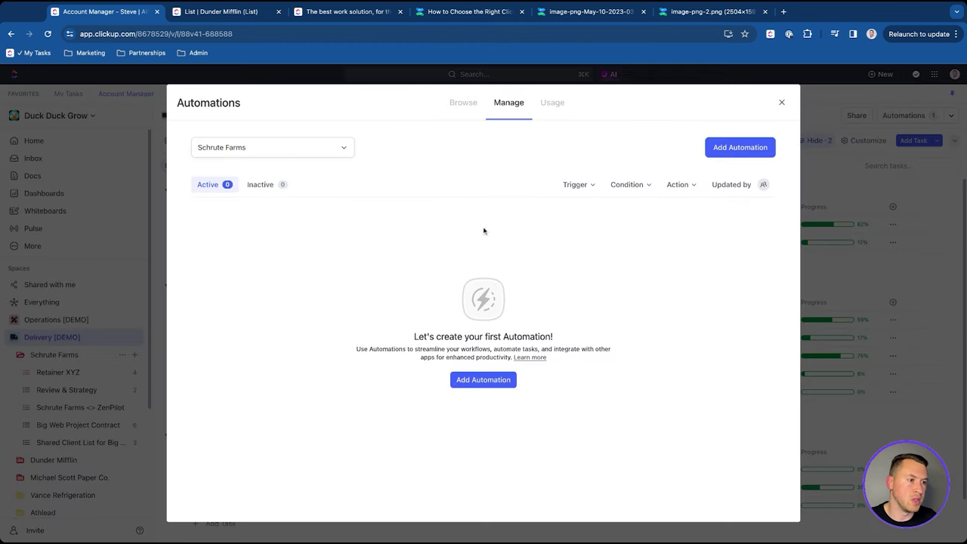
{"action": "left_click", "coordinate": [497, 383]}
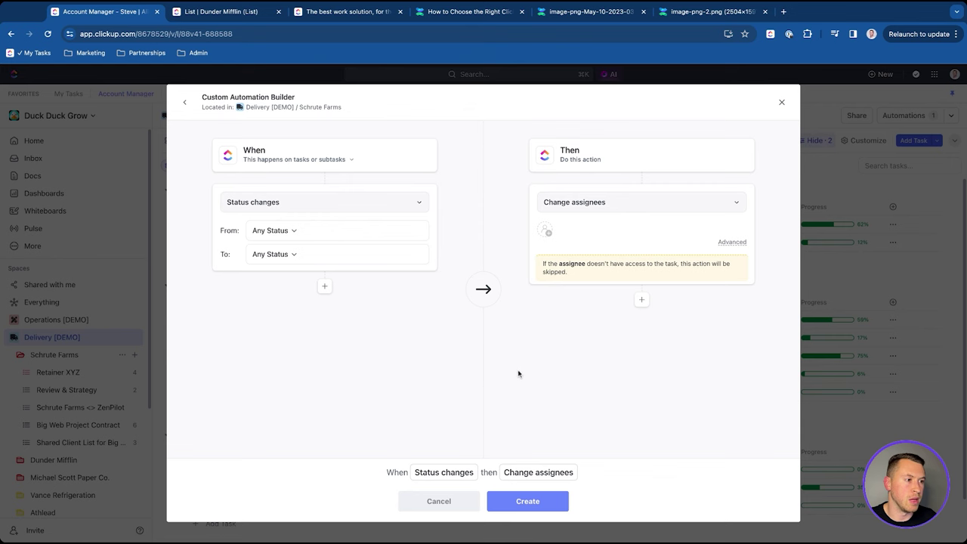
{"action": "left_click", "coordinate": [296, 205]}
{"action": "type", "text": "tas"}
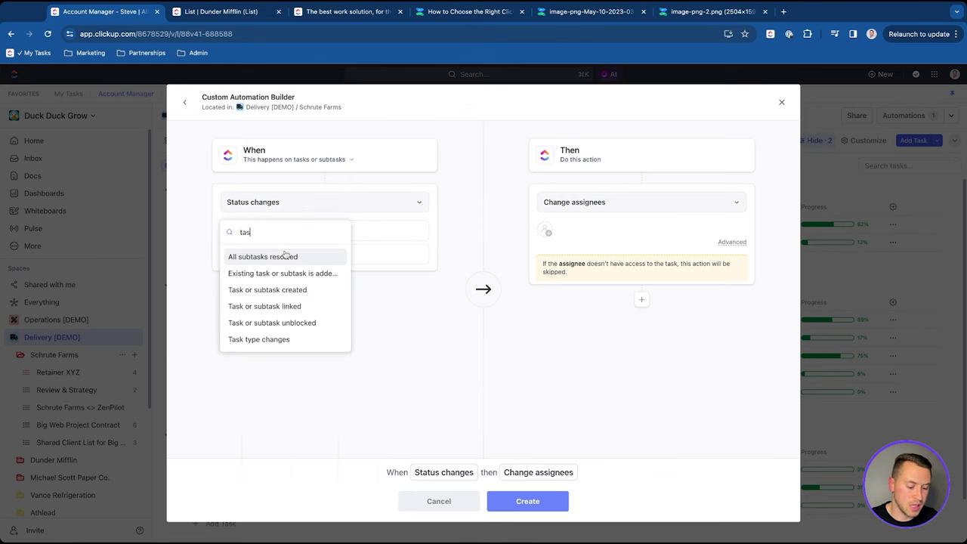
{"action": "left_click", "coordinate": [270, 290]}
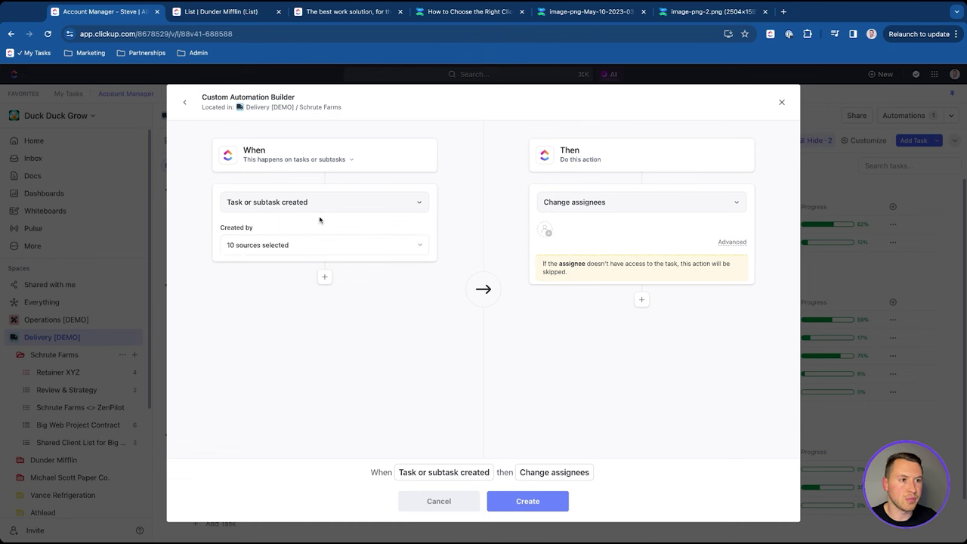
Step: Draft a Set Custom Field action that sets Account Manager to the manager named in the current view's title, and discard the automation
{"action": "left_click", "coordinate": [576, 207]}
{"action": "type", "text": "s"}
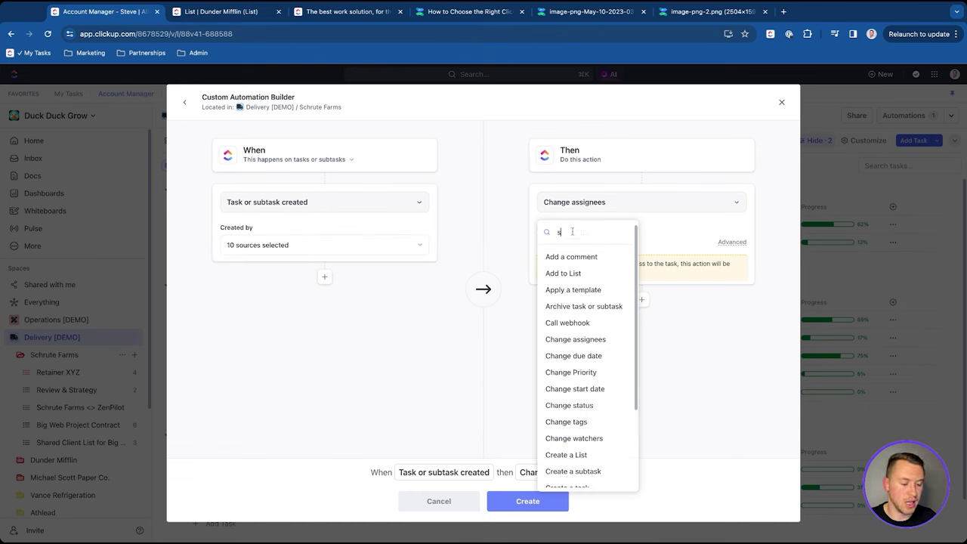
{"action": "type", "text": "et"}
{"action": "left_click", "coordinate": [587, 257]}
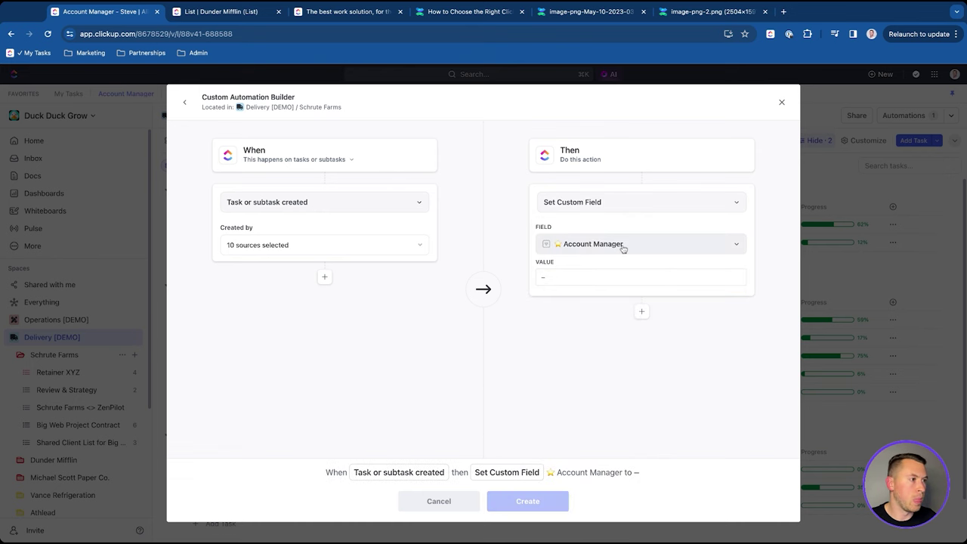
{"action": "left_click", "coordinate": [600, 277]}
{"action": "left_click", "coordinate": [590, 370]}
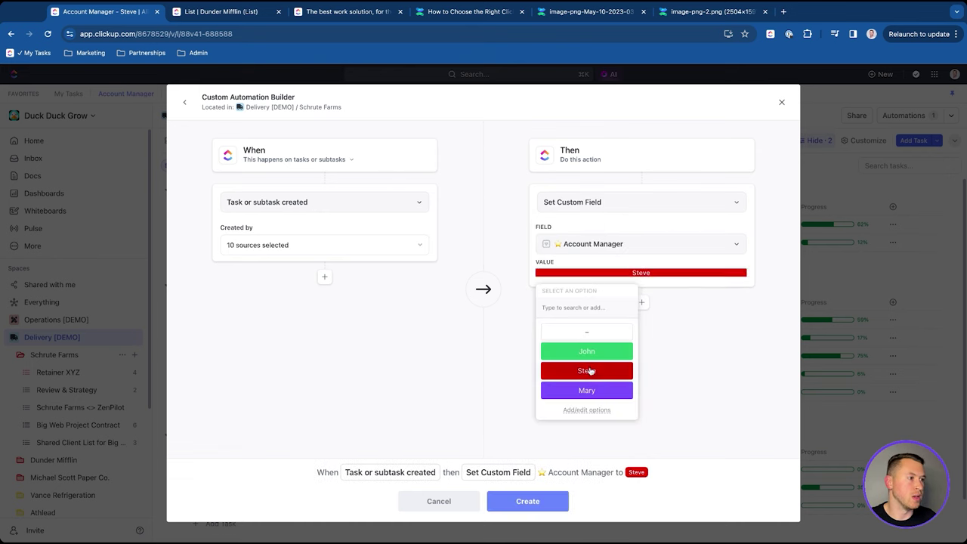
{"action": "left_click", "coordinate": [495, 316]}
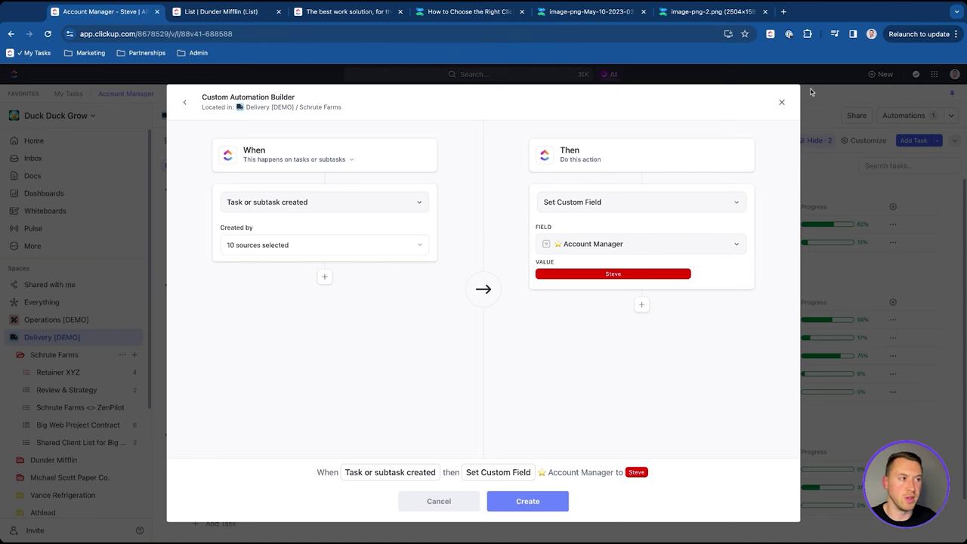
{"action": "left_click", "coordinate": [781, 102]}
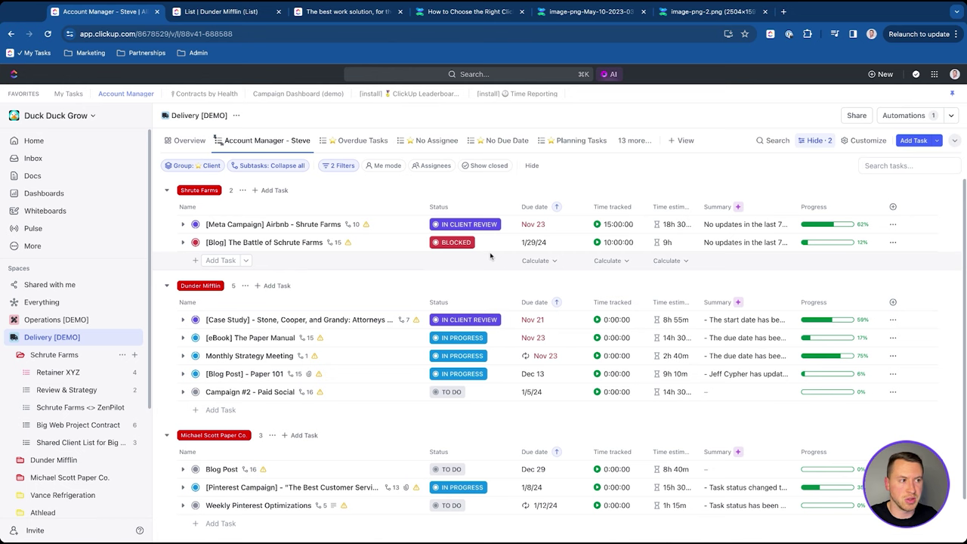
Step: Check the settings available for the Retainer XYZ List inside the Schrute Farms Folder, and collapse the Folder
{"action": "left_click", "coordinate": [21, 355]}
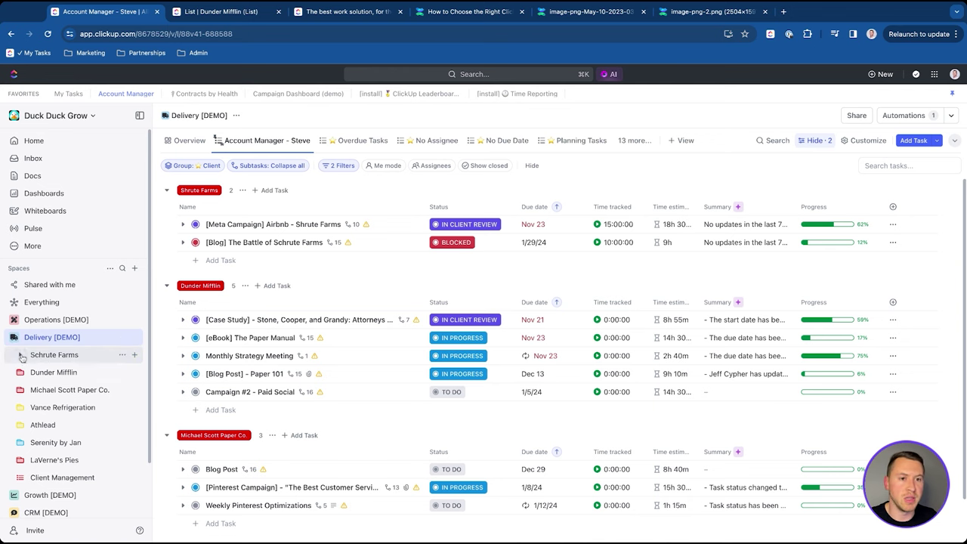
{"action": "left_click", "coordinate": [22, 356]}
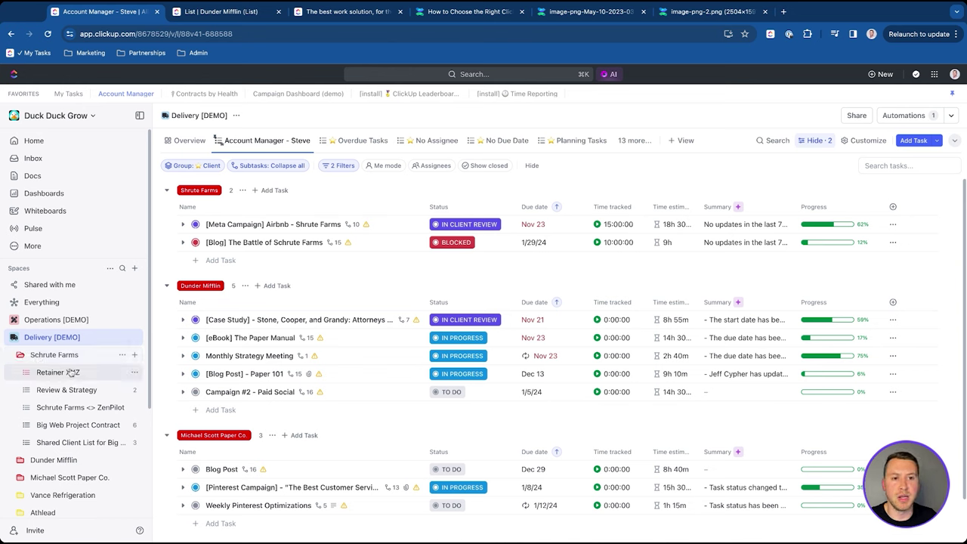
{"action": "left_click", "coordinate": [135, 374]}
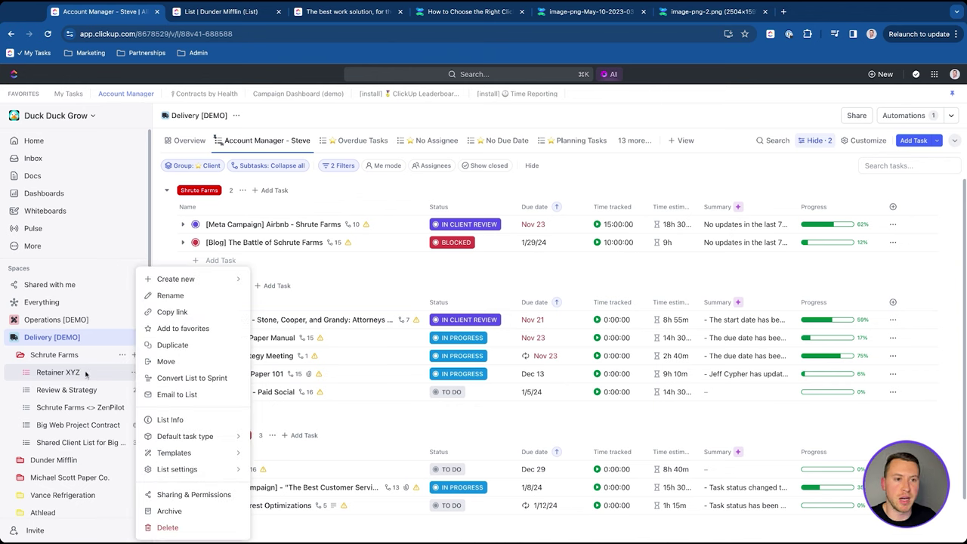
{"action": "mouse_move", "coordinate": [189, 469]}
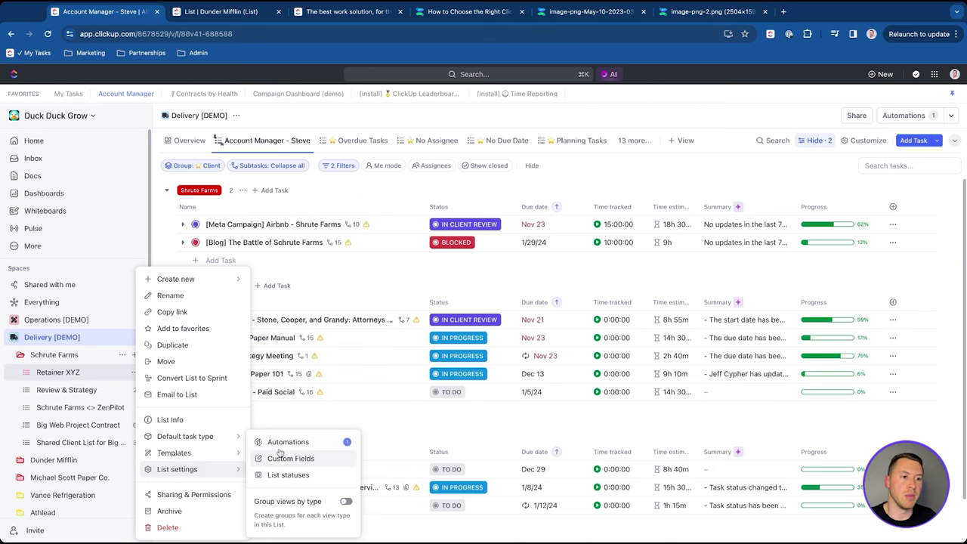
{"action": "key", "text": "Escape"}
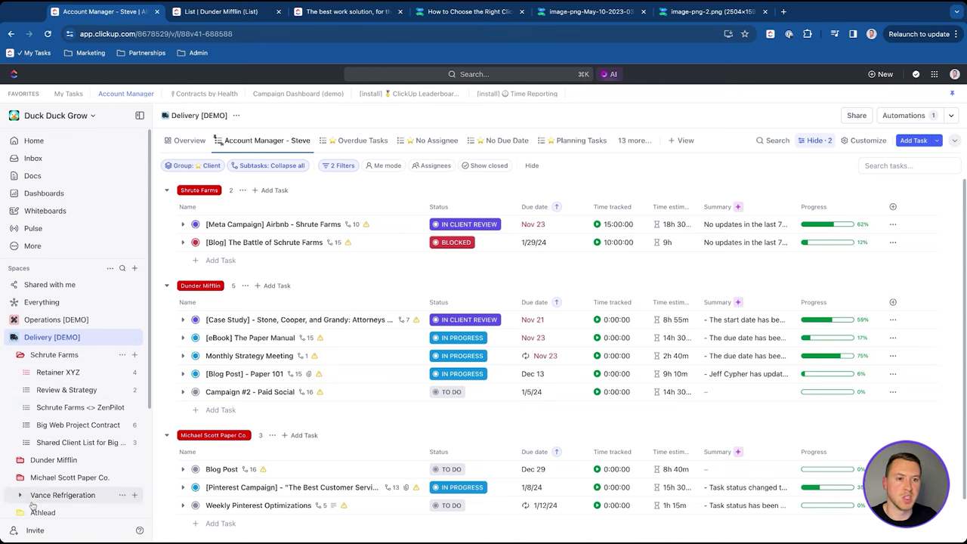
{"action": "left_click", "coordinate": [20, 355]}
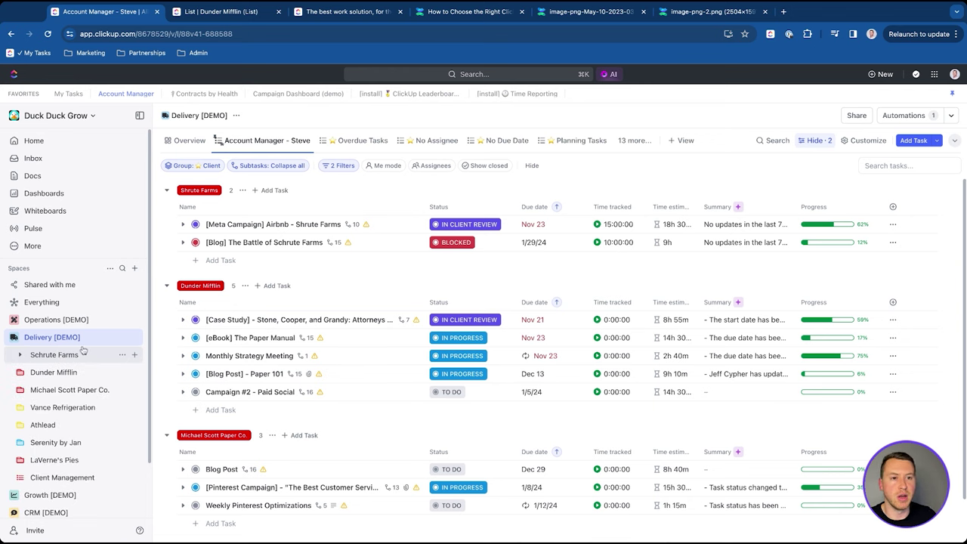